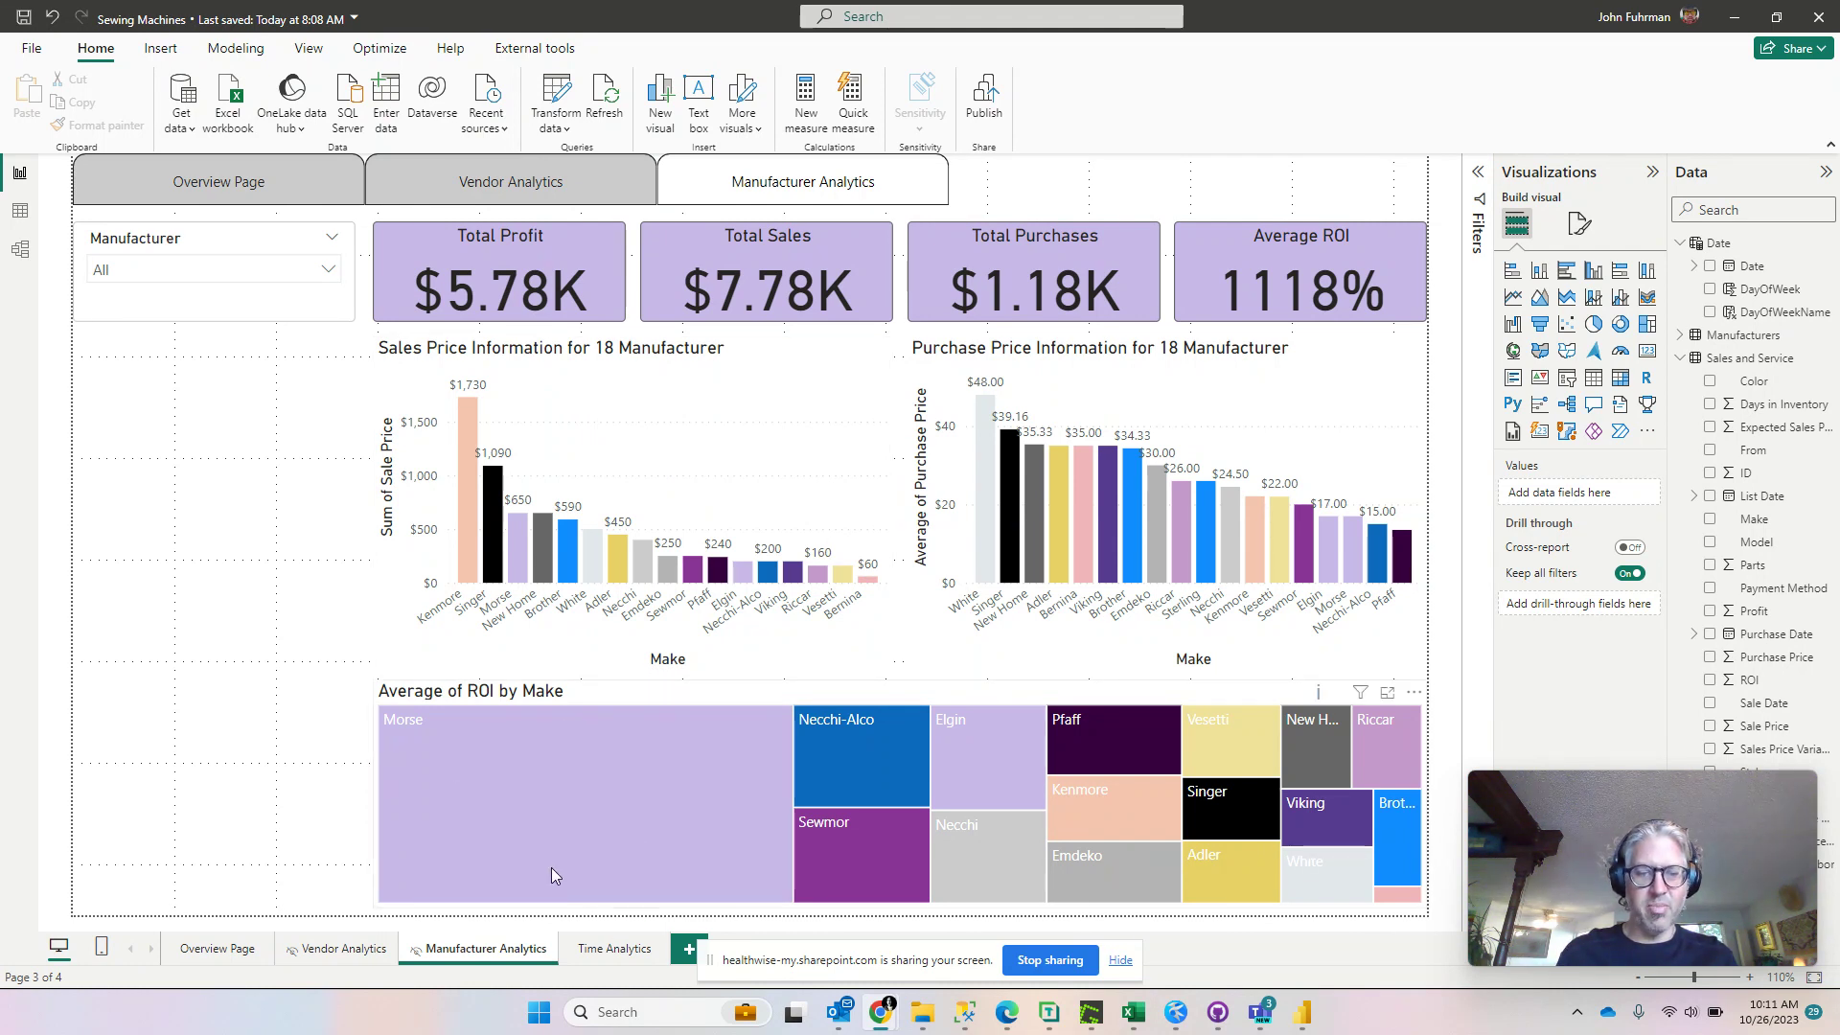
- Add a new blank page and turn on Allow use as tooltip in its Page information
{"action": "left_click", "coordinate": [687, 952]}
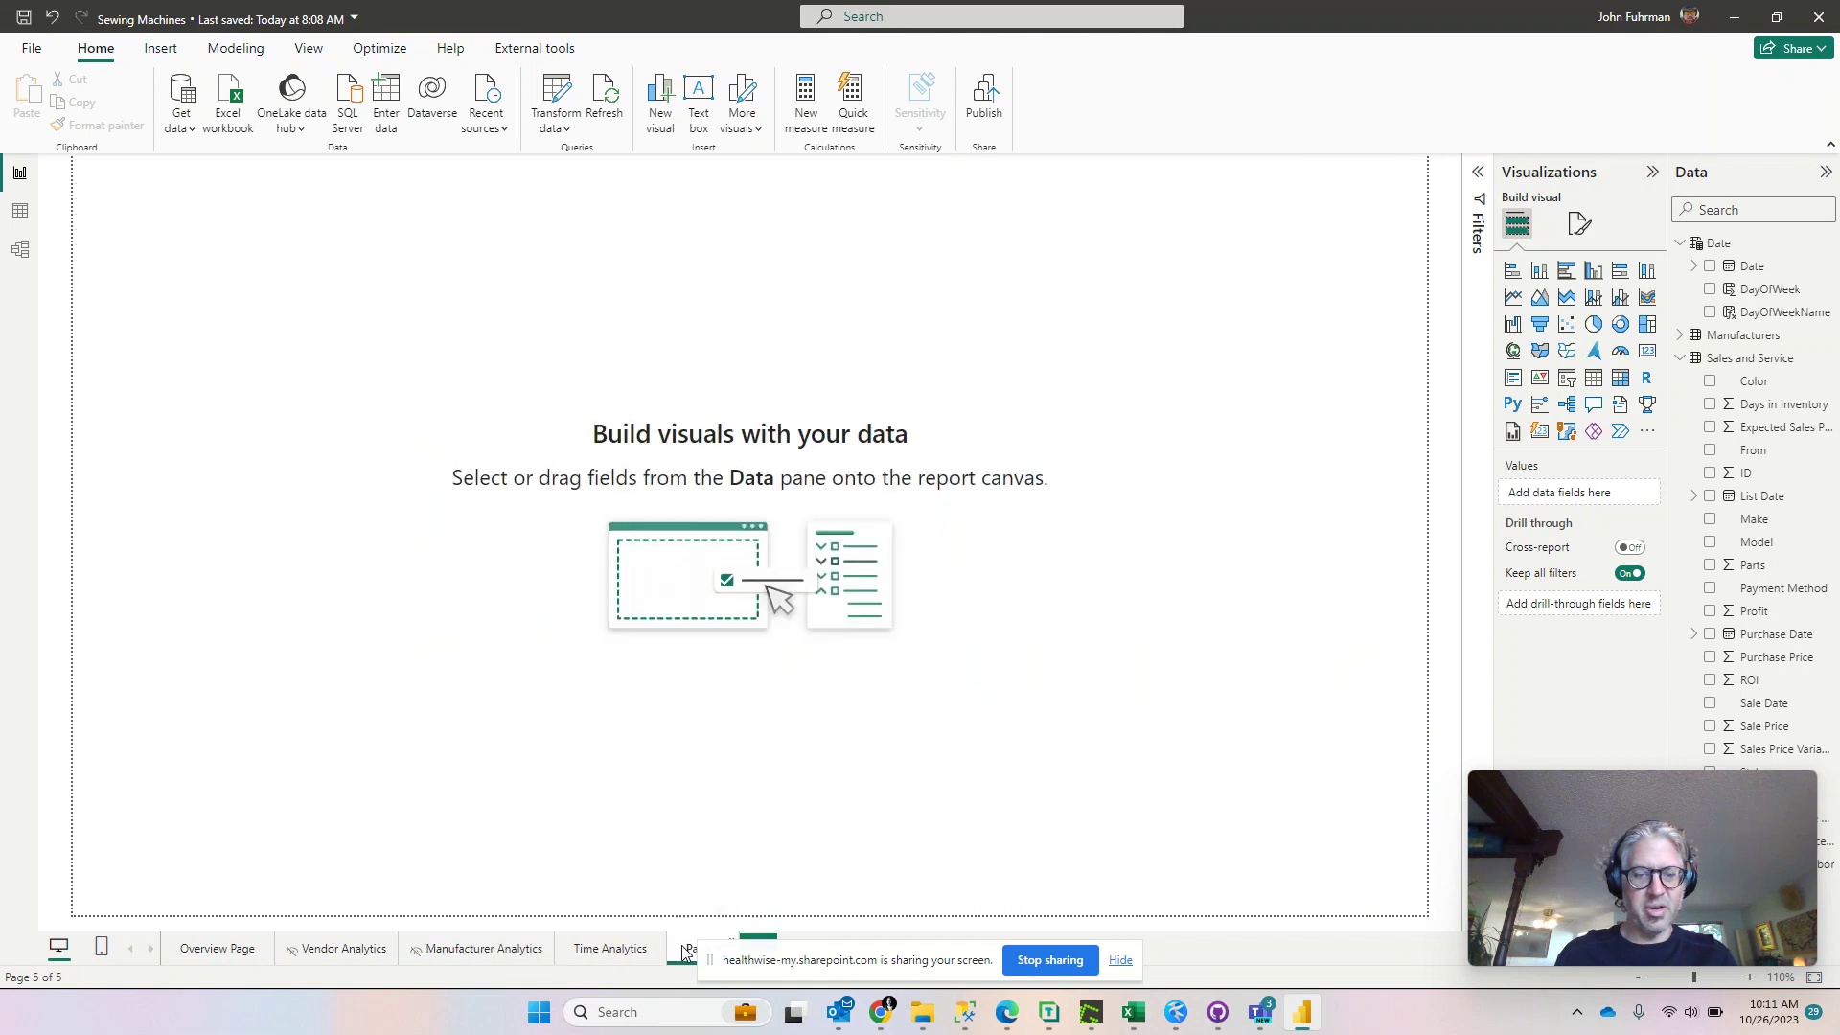
{"action": "left_click", "coordinate": [1579, 226]}
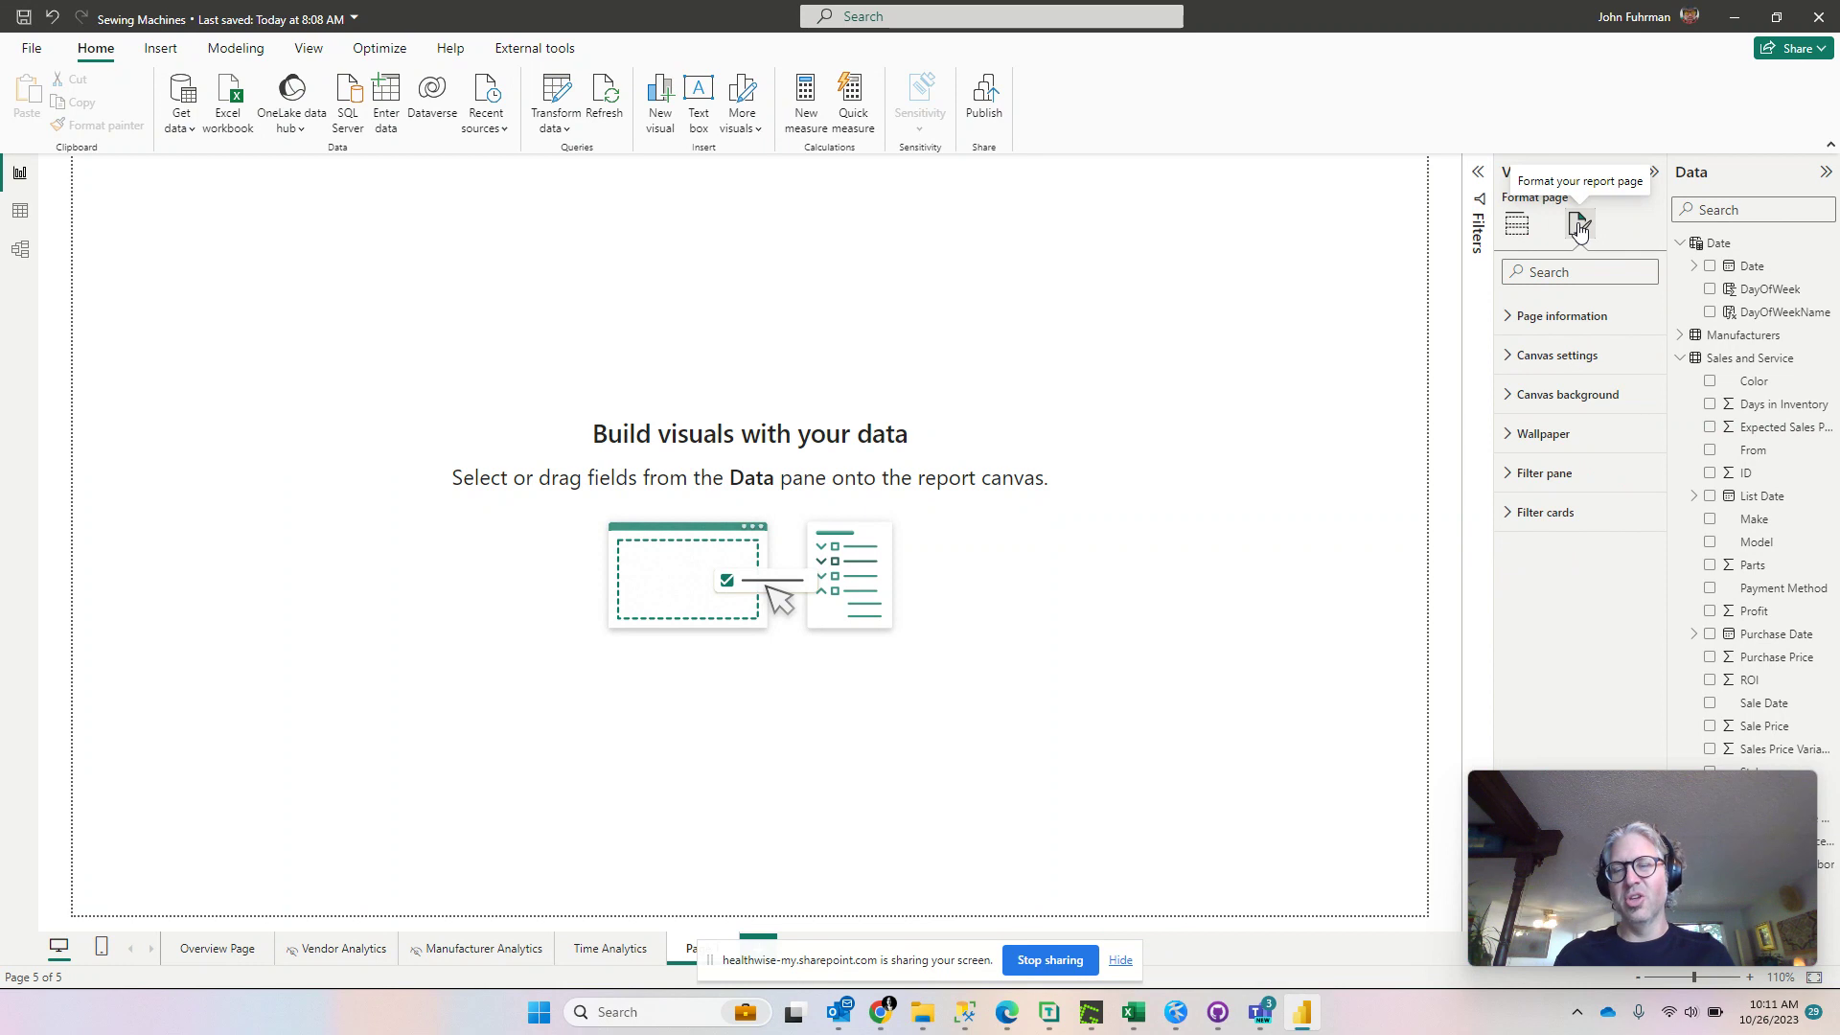
{"action": "left_click", "coordinate": [1501, 324]}
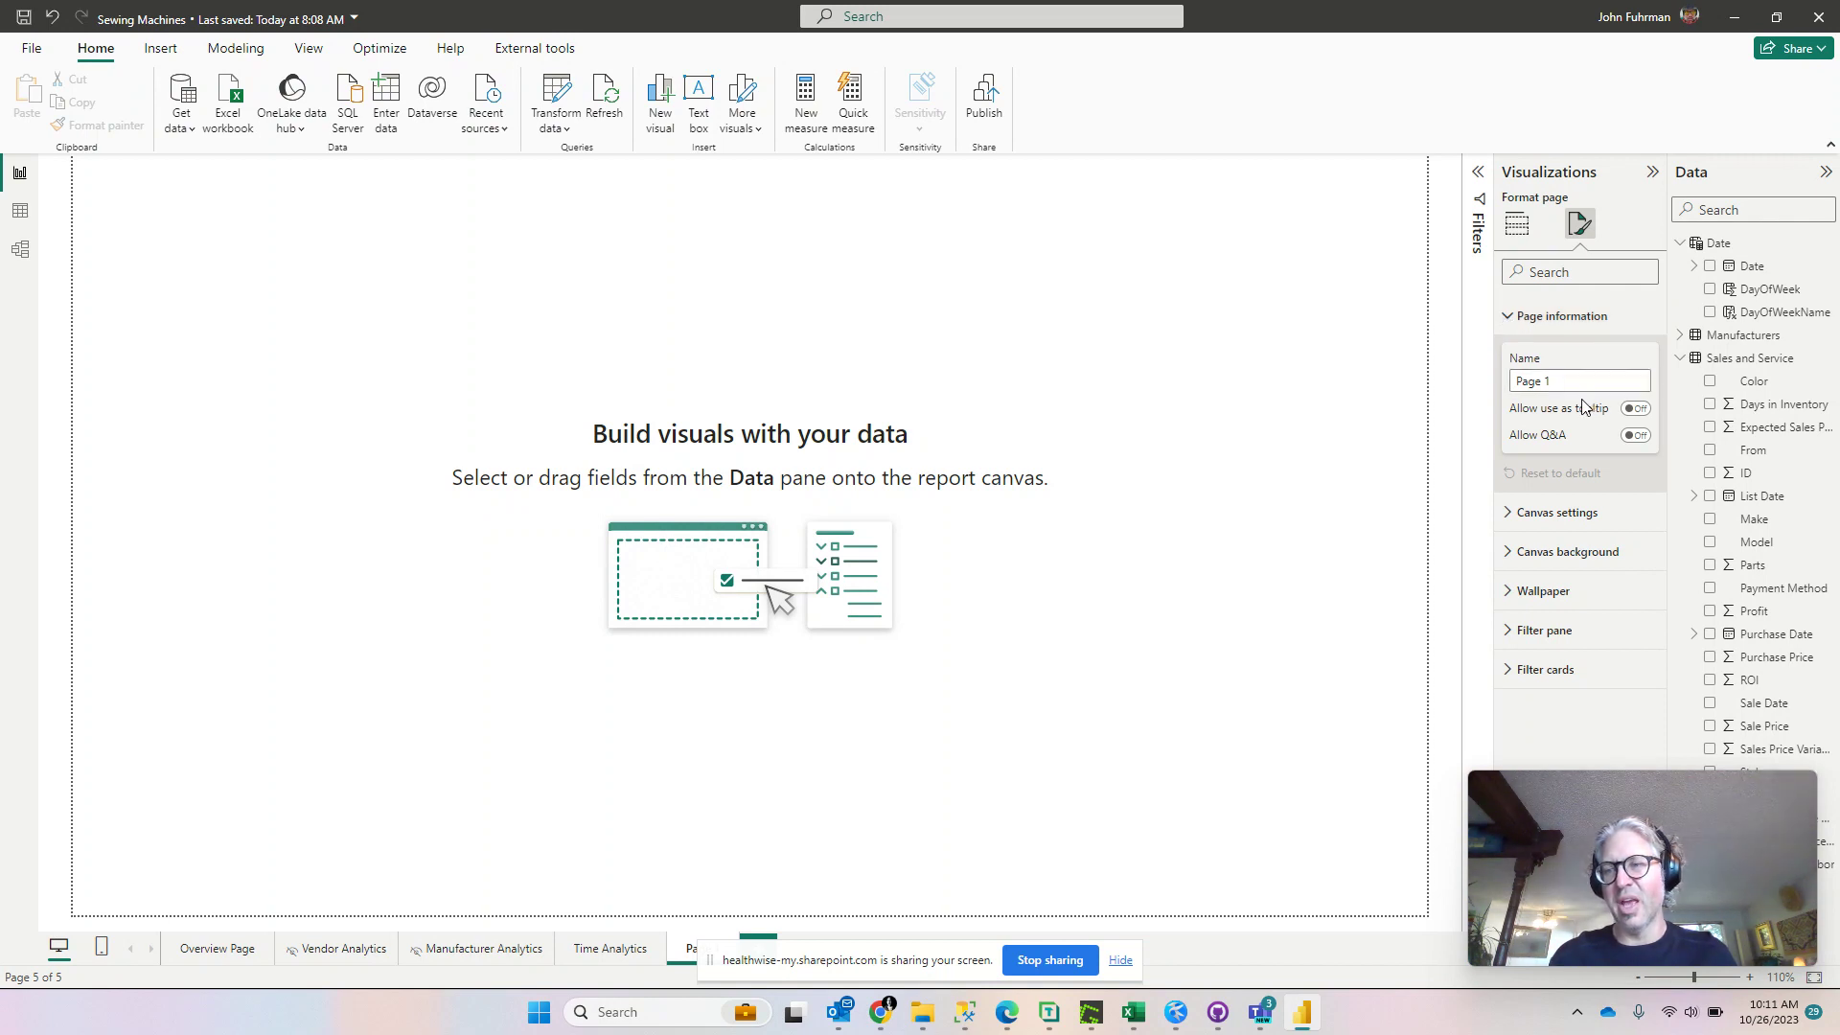
{"action": "left_click", "coordinate": [1641, 412]}
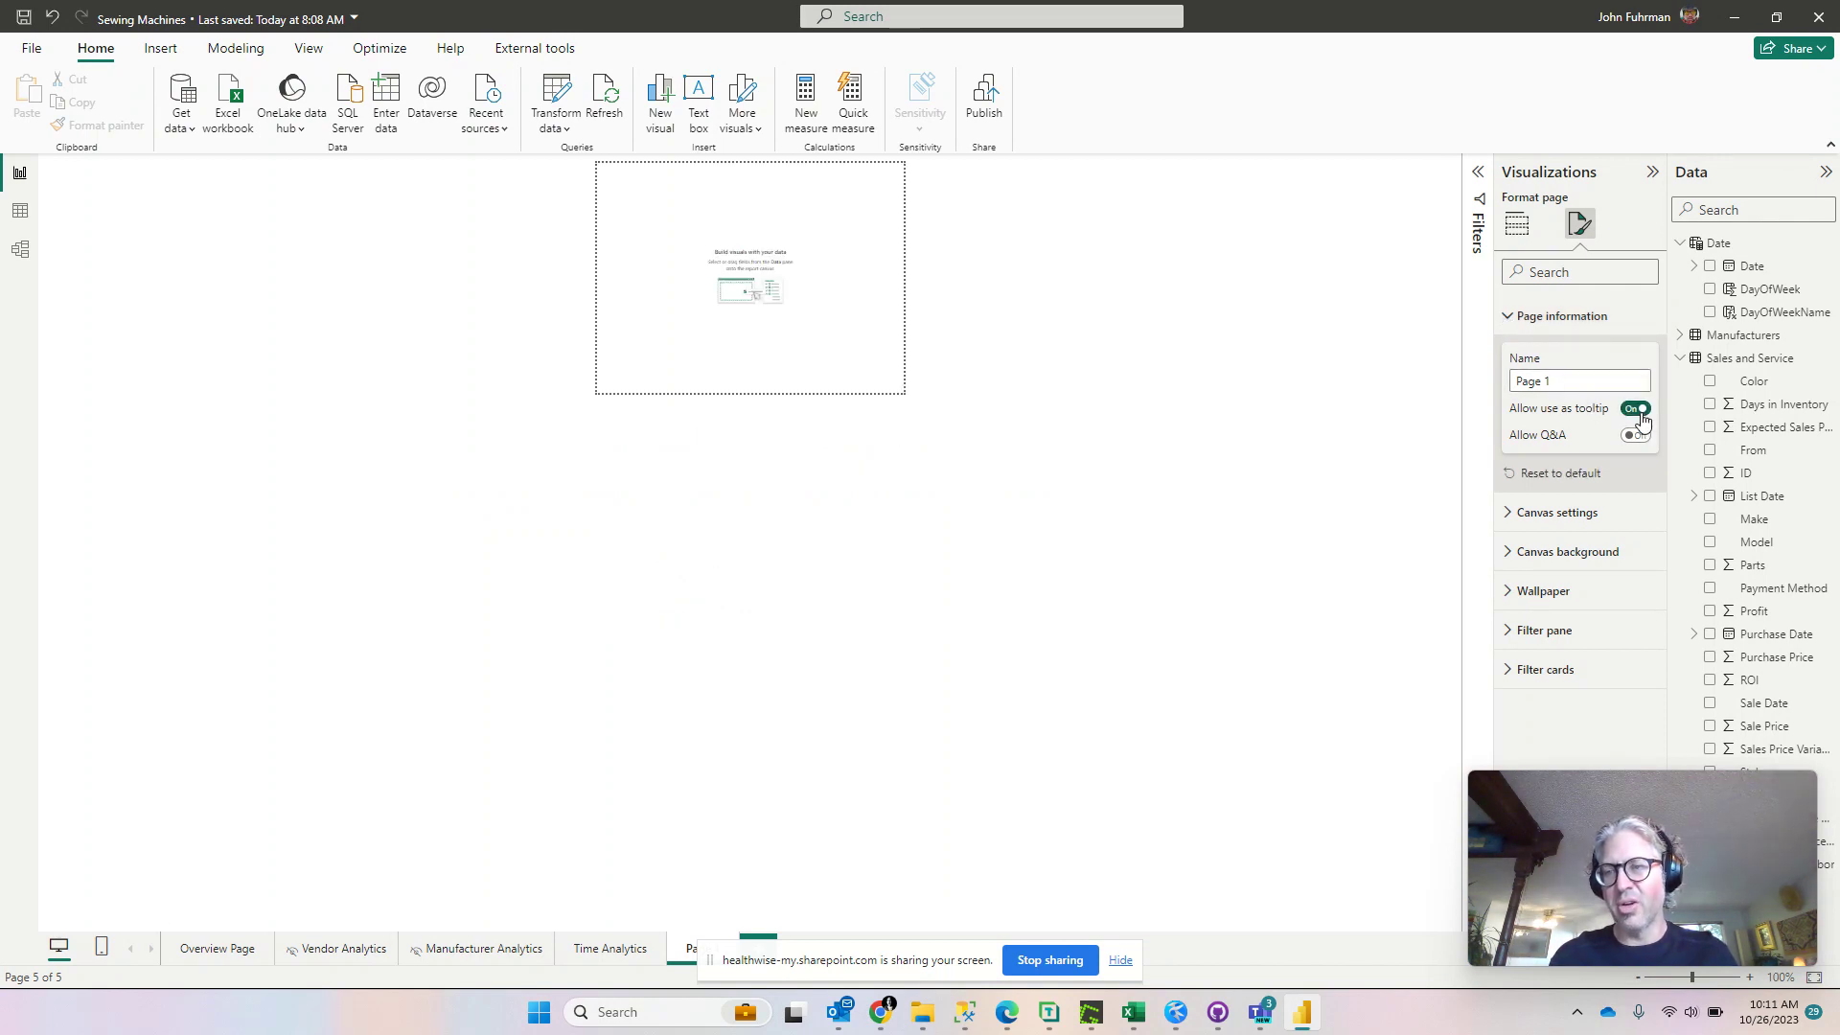
- Rename the new page to 'Sales by Day of Week'
{"action": "left_click", "coordinate": [1567, 379]}
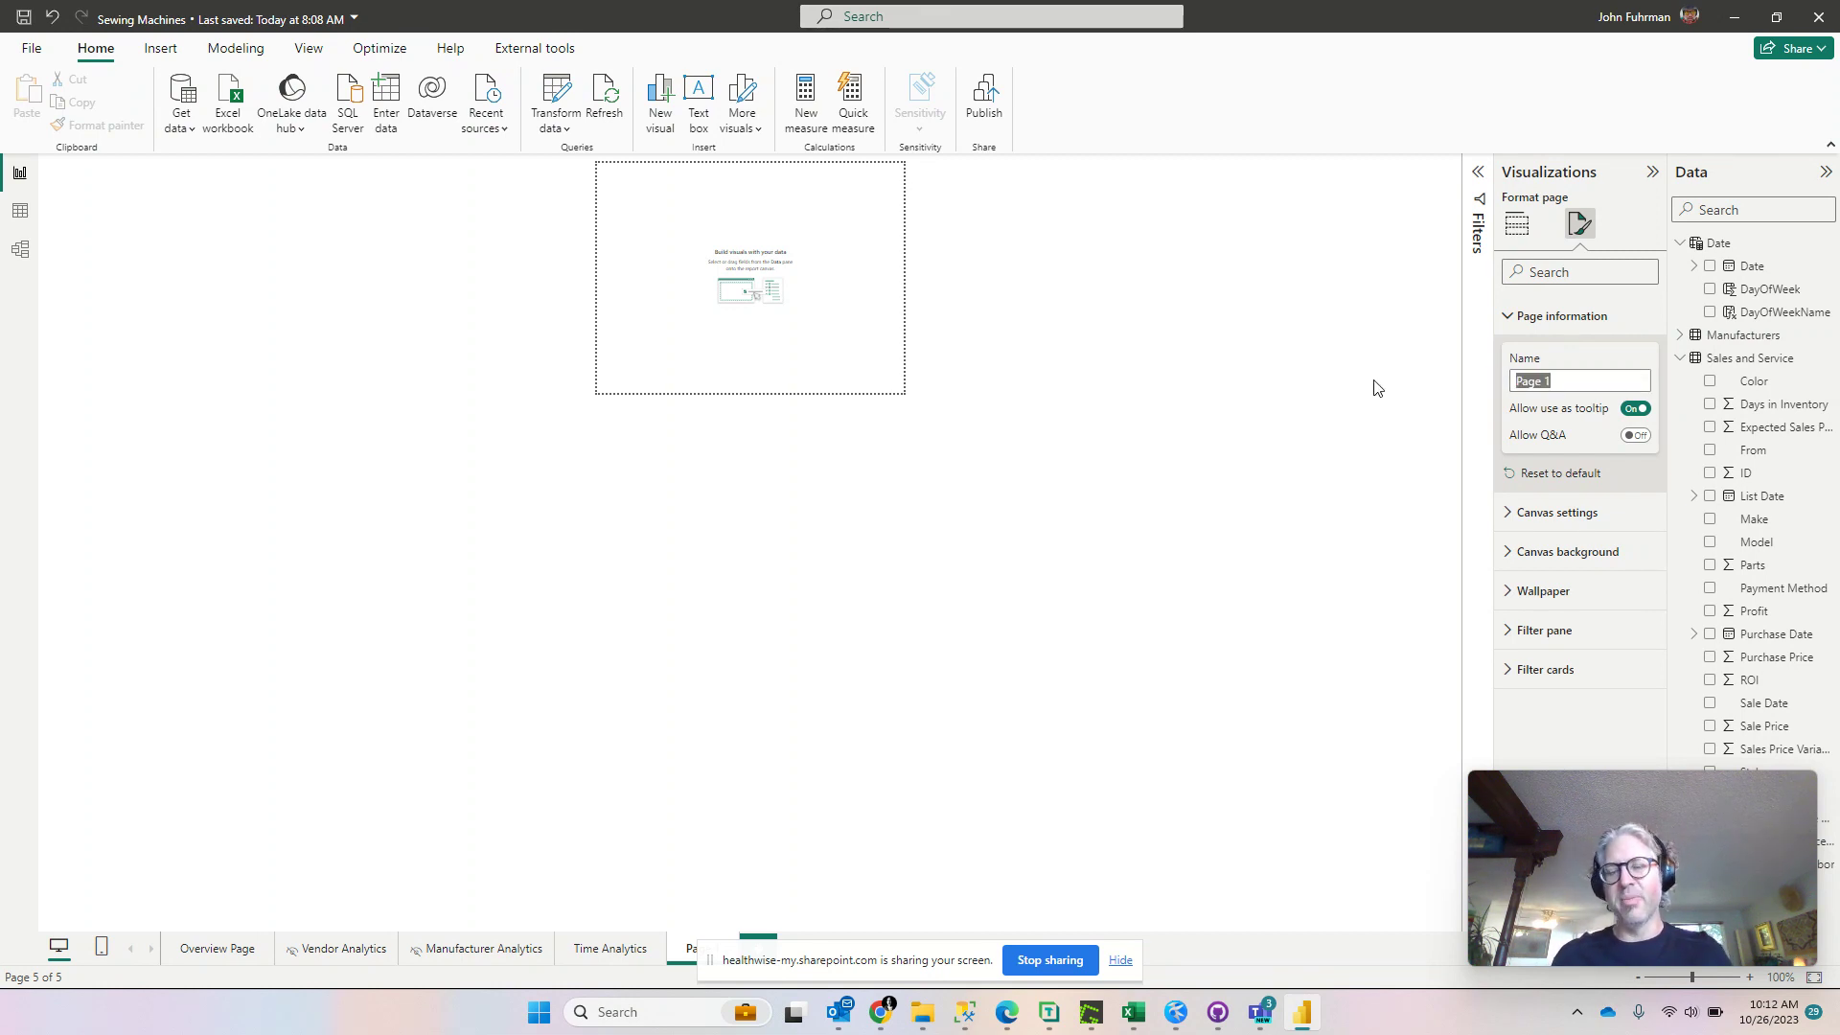
{"action": "type", "text": "Sales"}
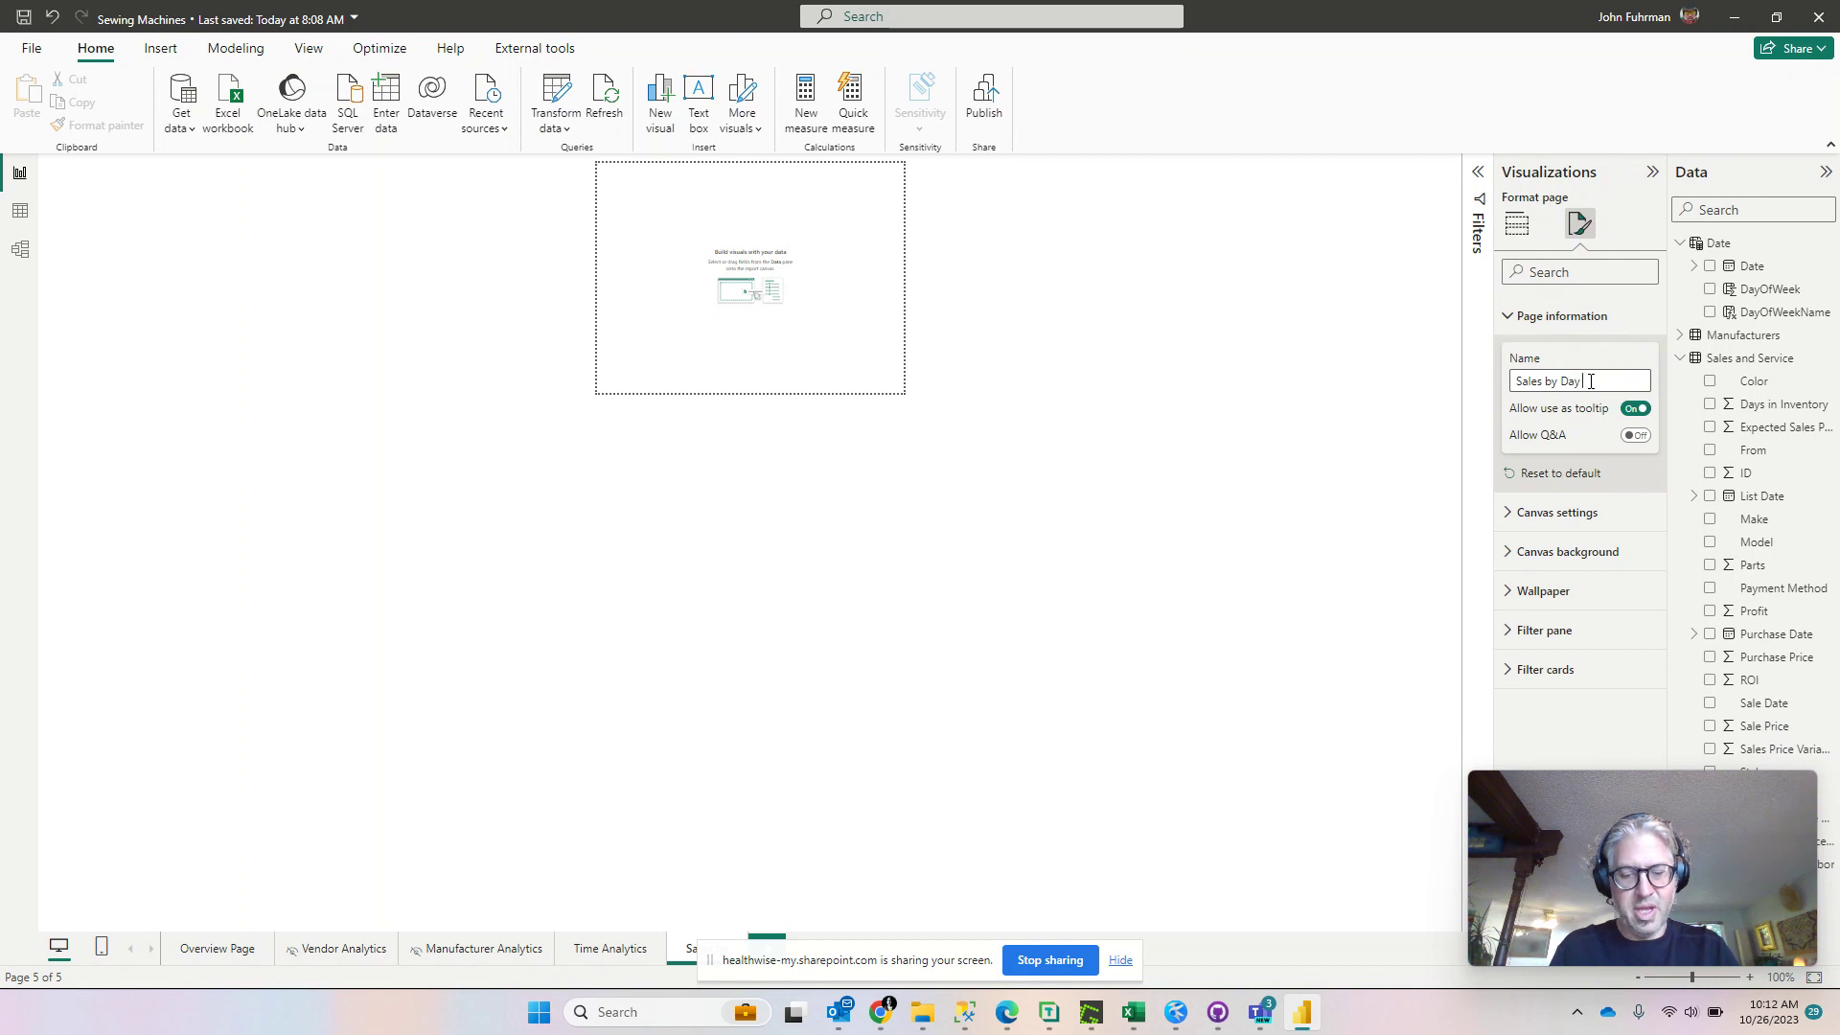
{"action": "type", "text": "Wee"}
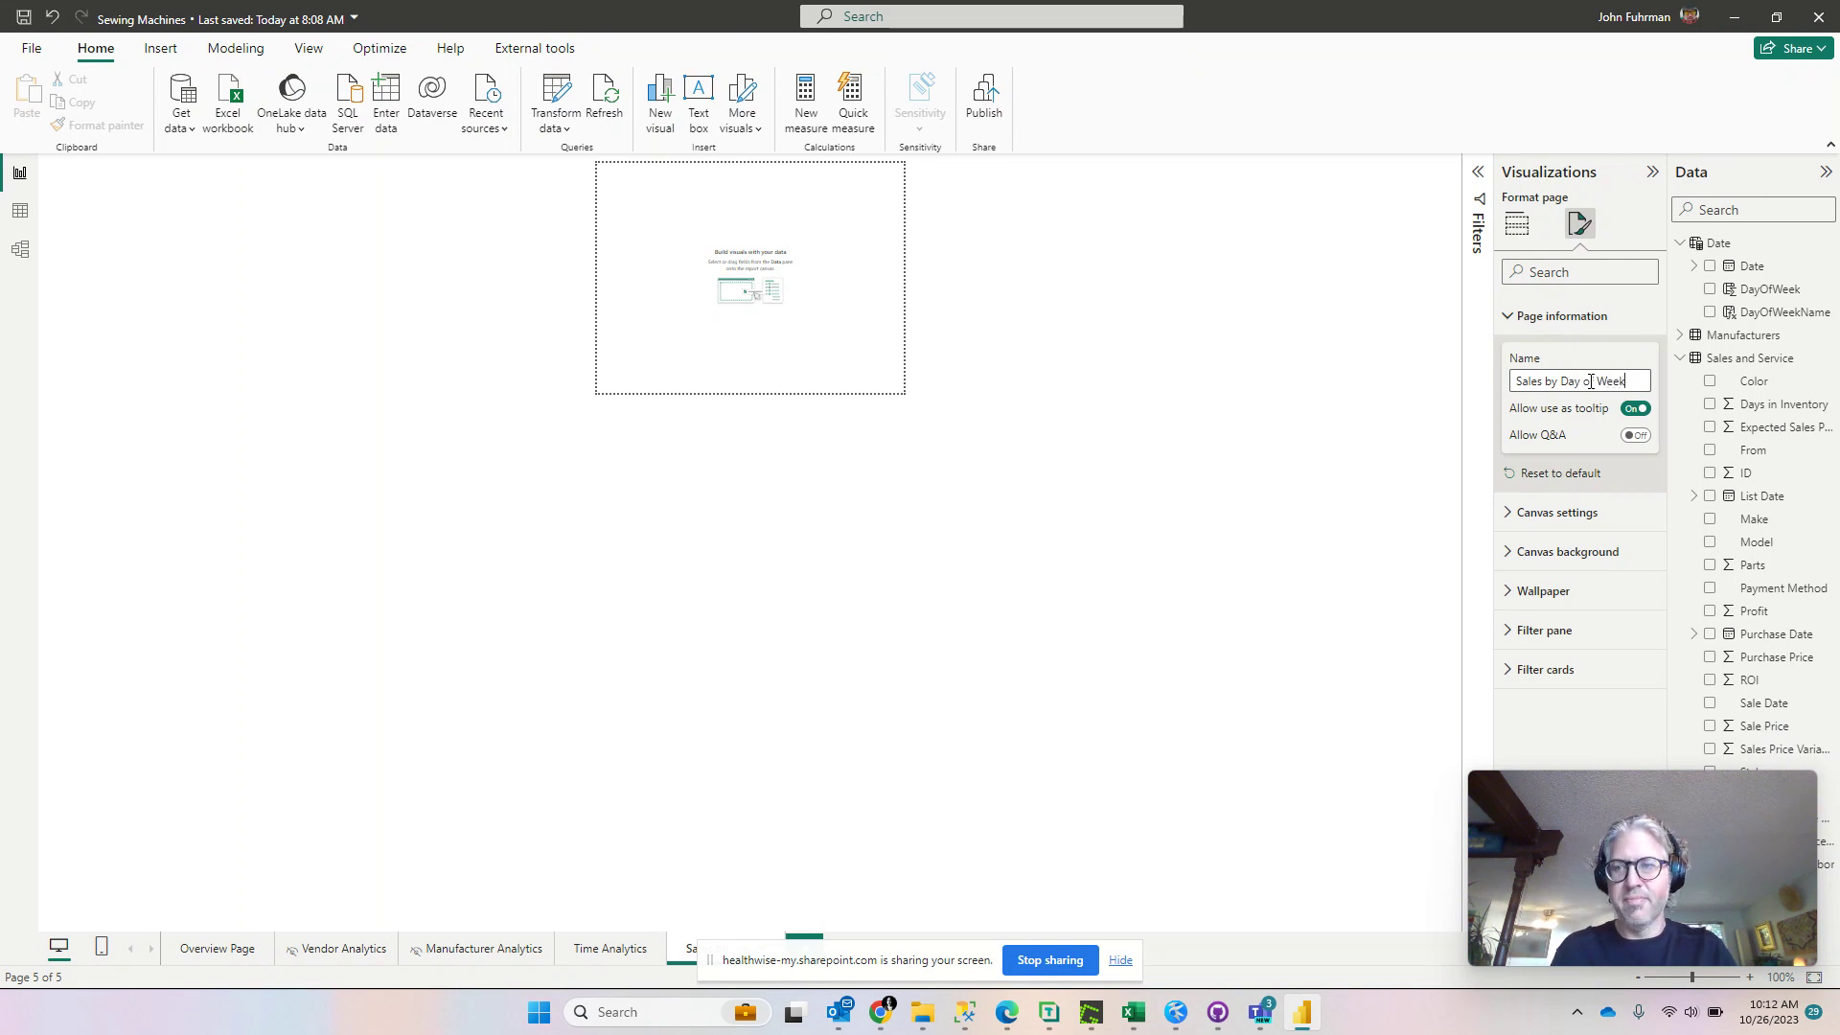
{"action": "type", "text": "k"}
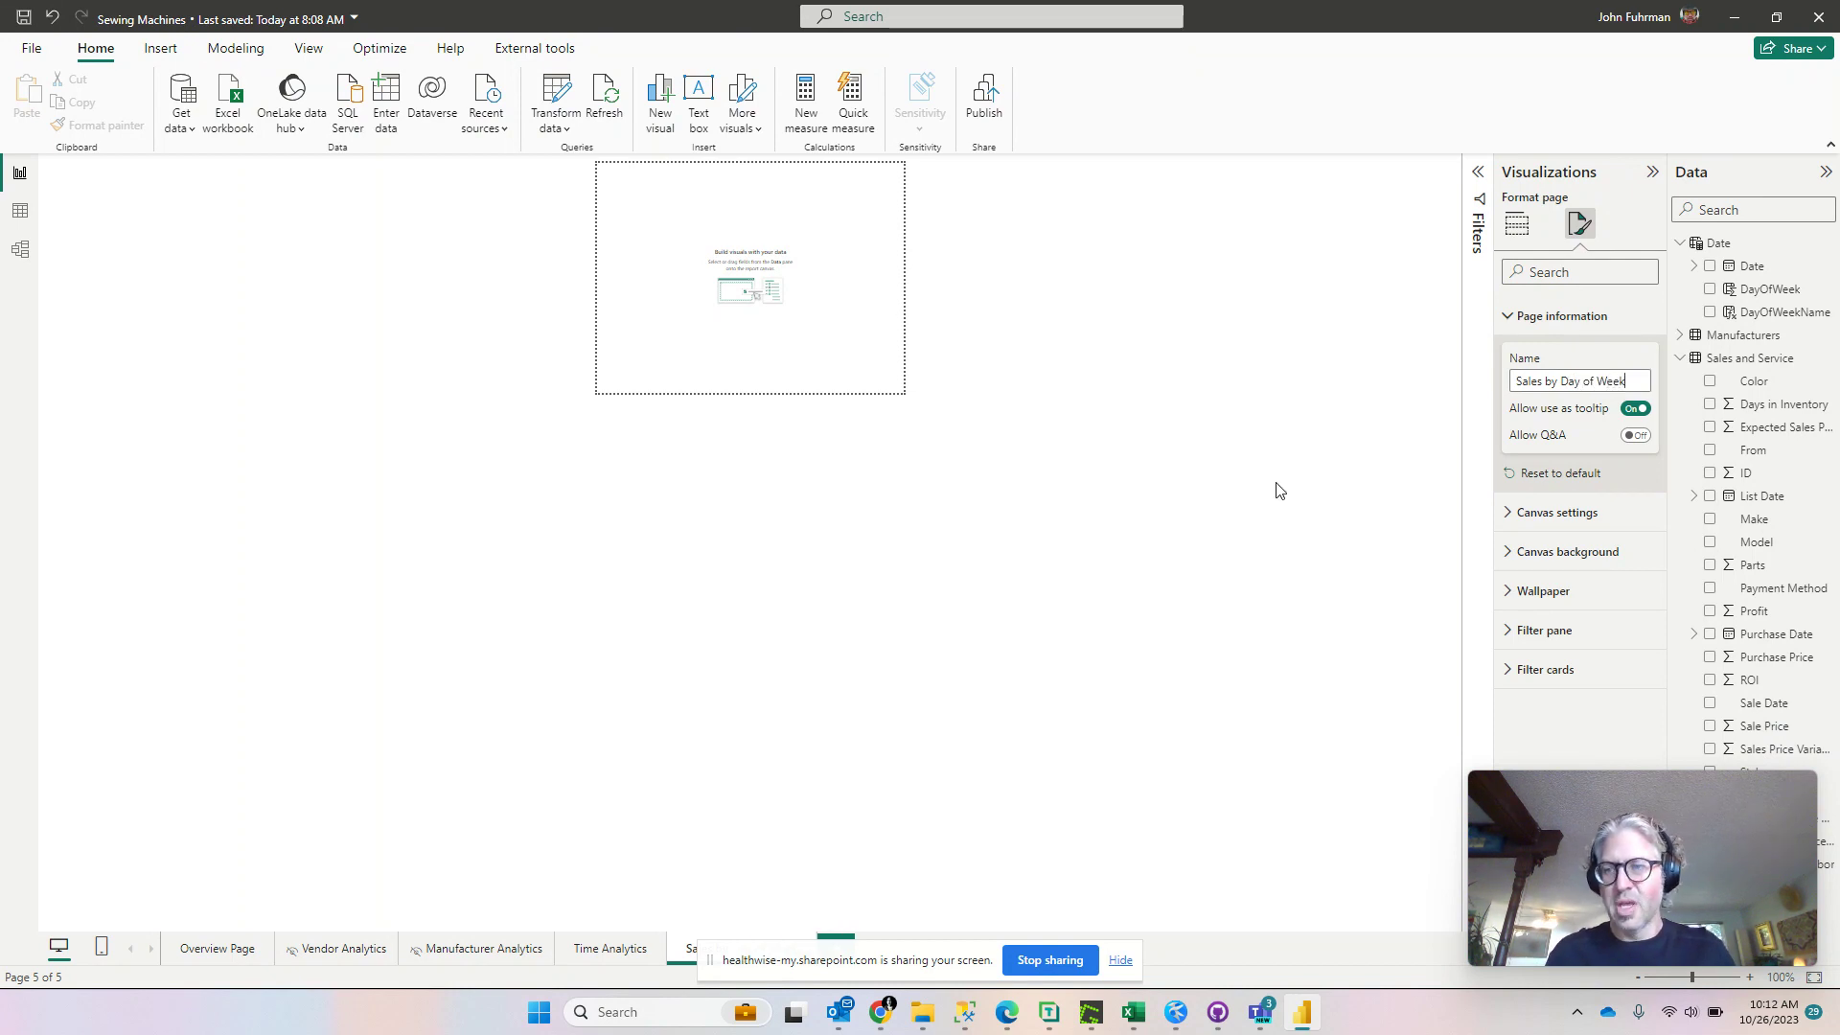
{"action": "left_click", "coordinate": [1365, 427]}
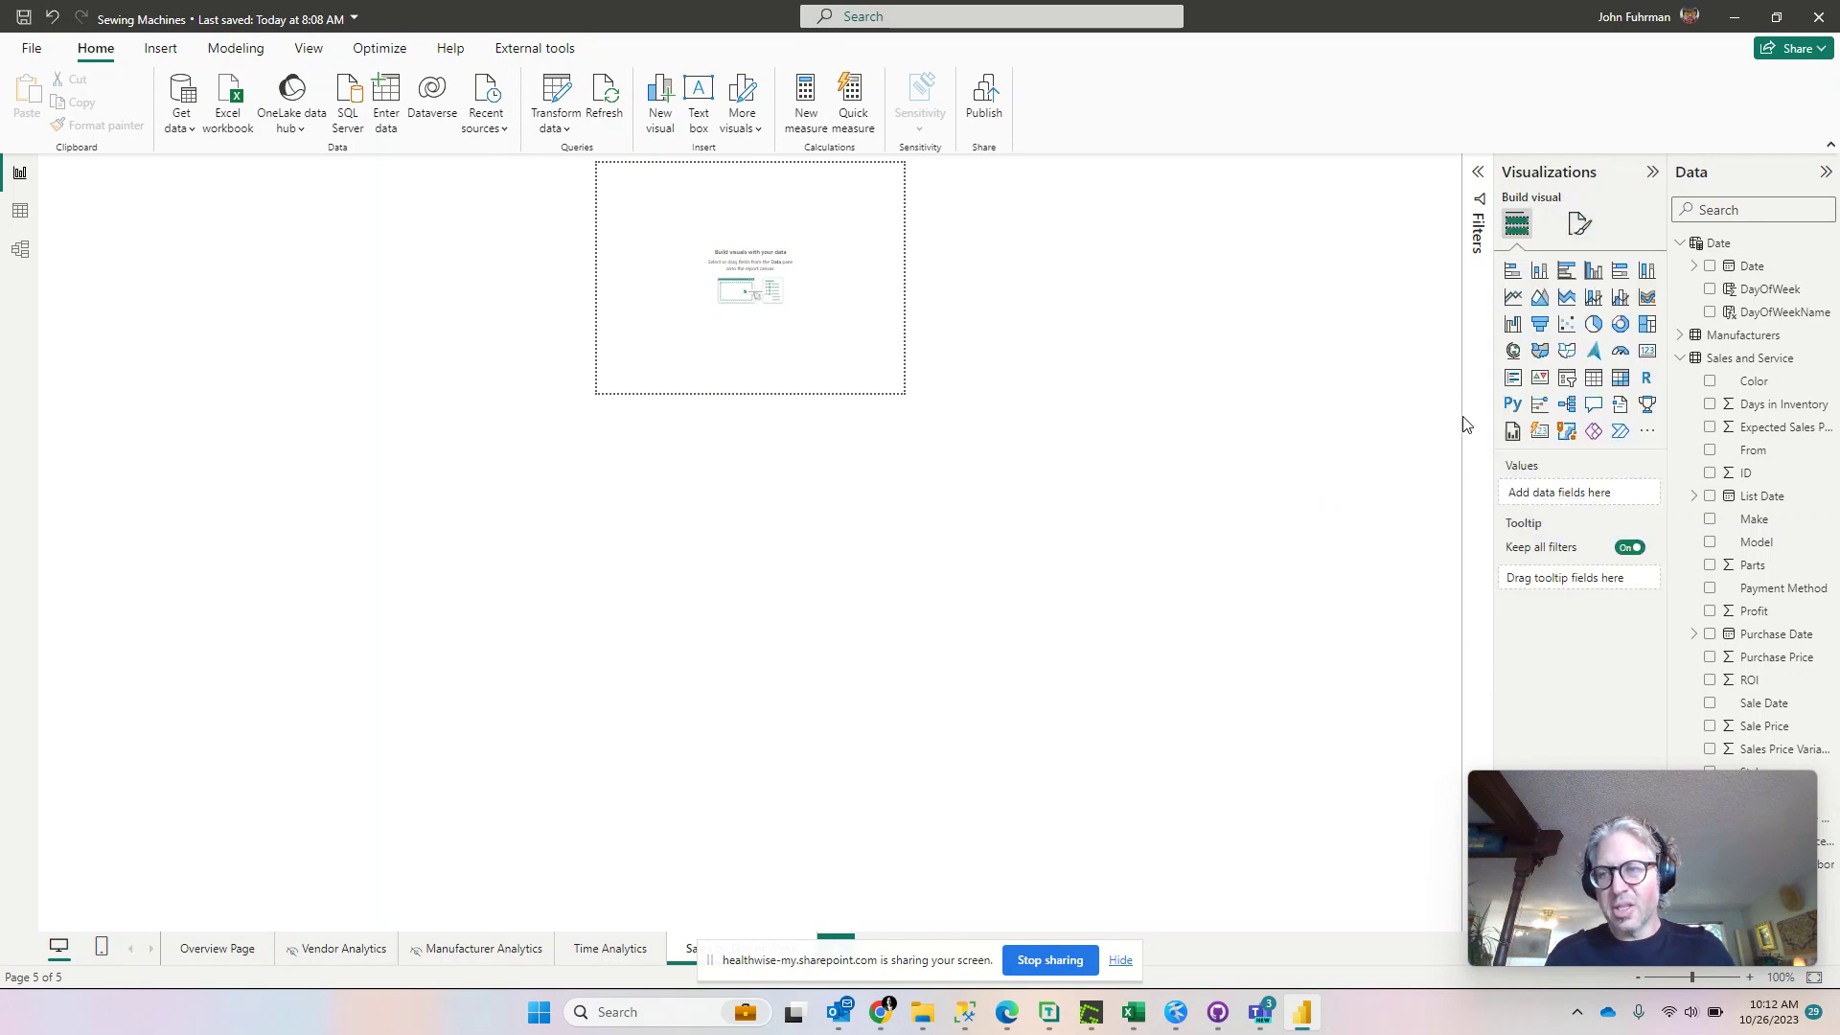
{"action": "left_click", "coordinate": [1580, 224]}
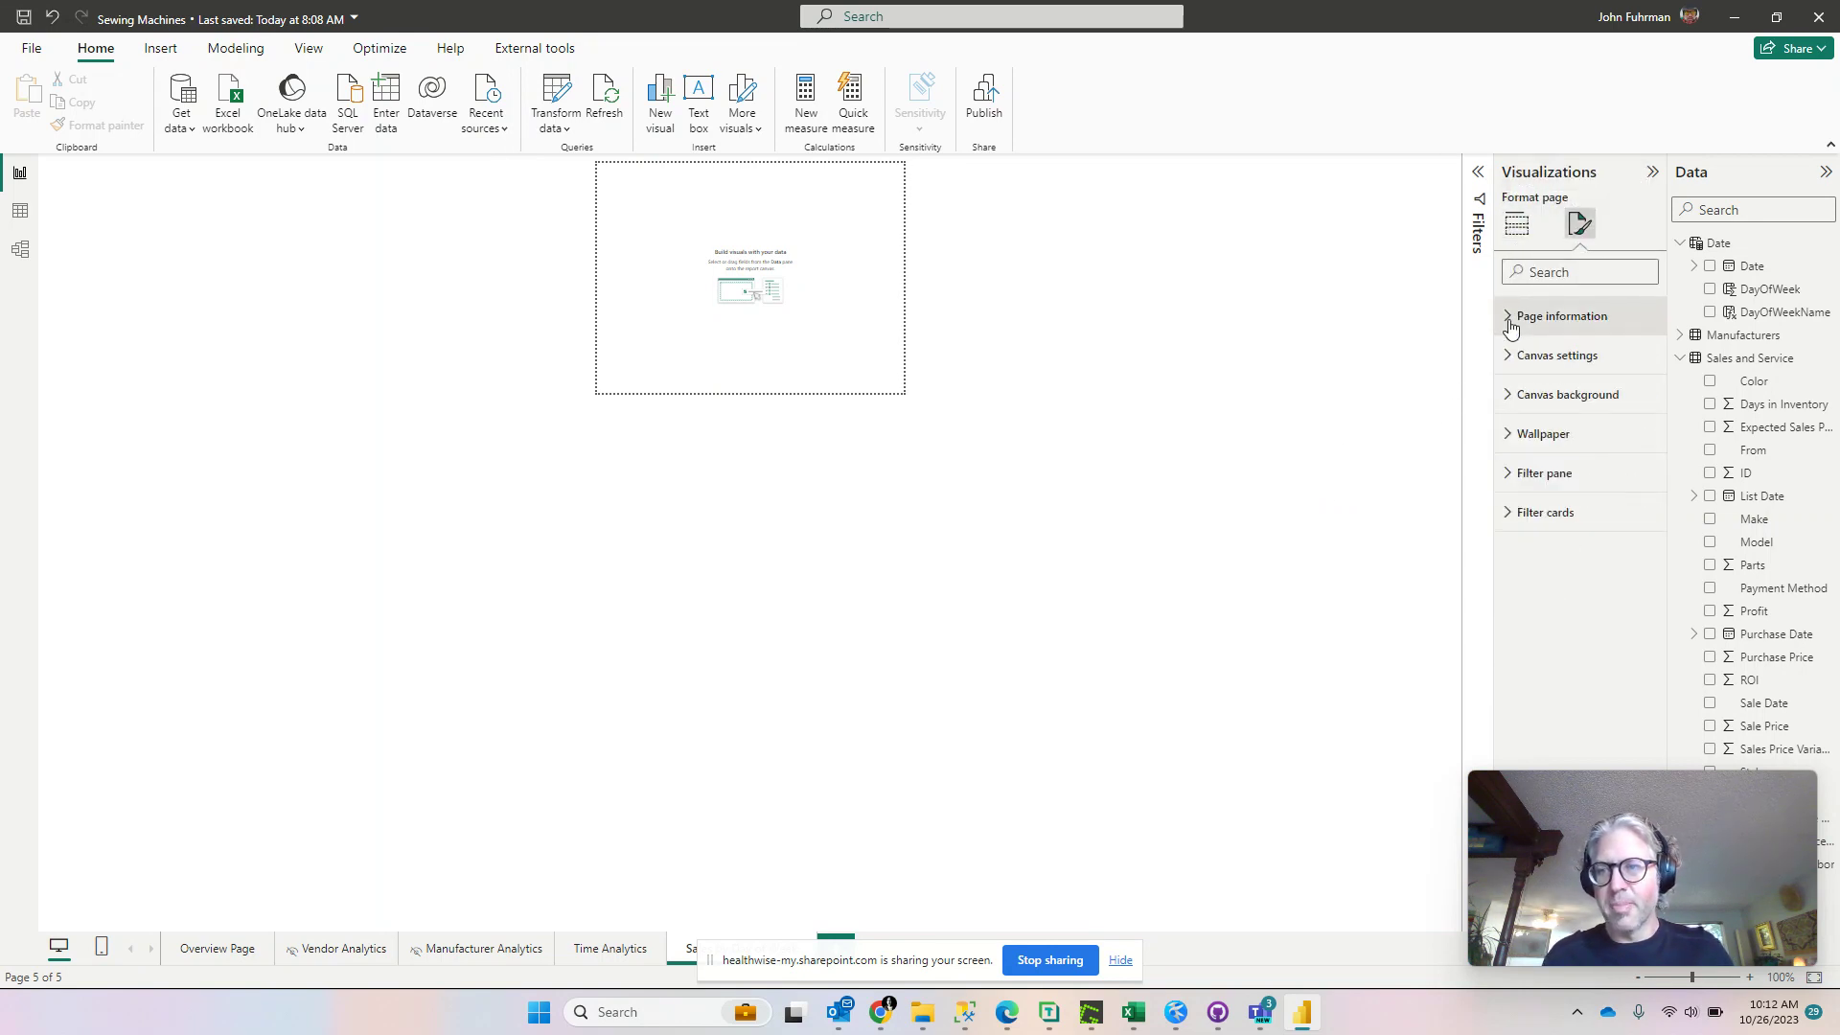
{"action": "left_click", "coordinate": [1519, 356]}
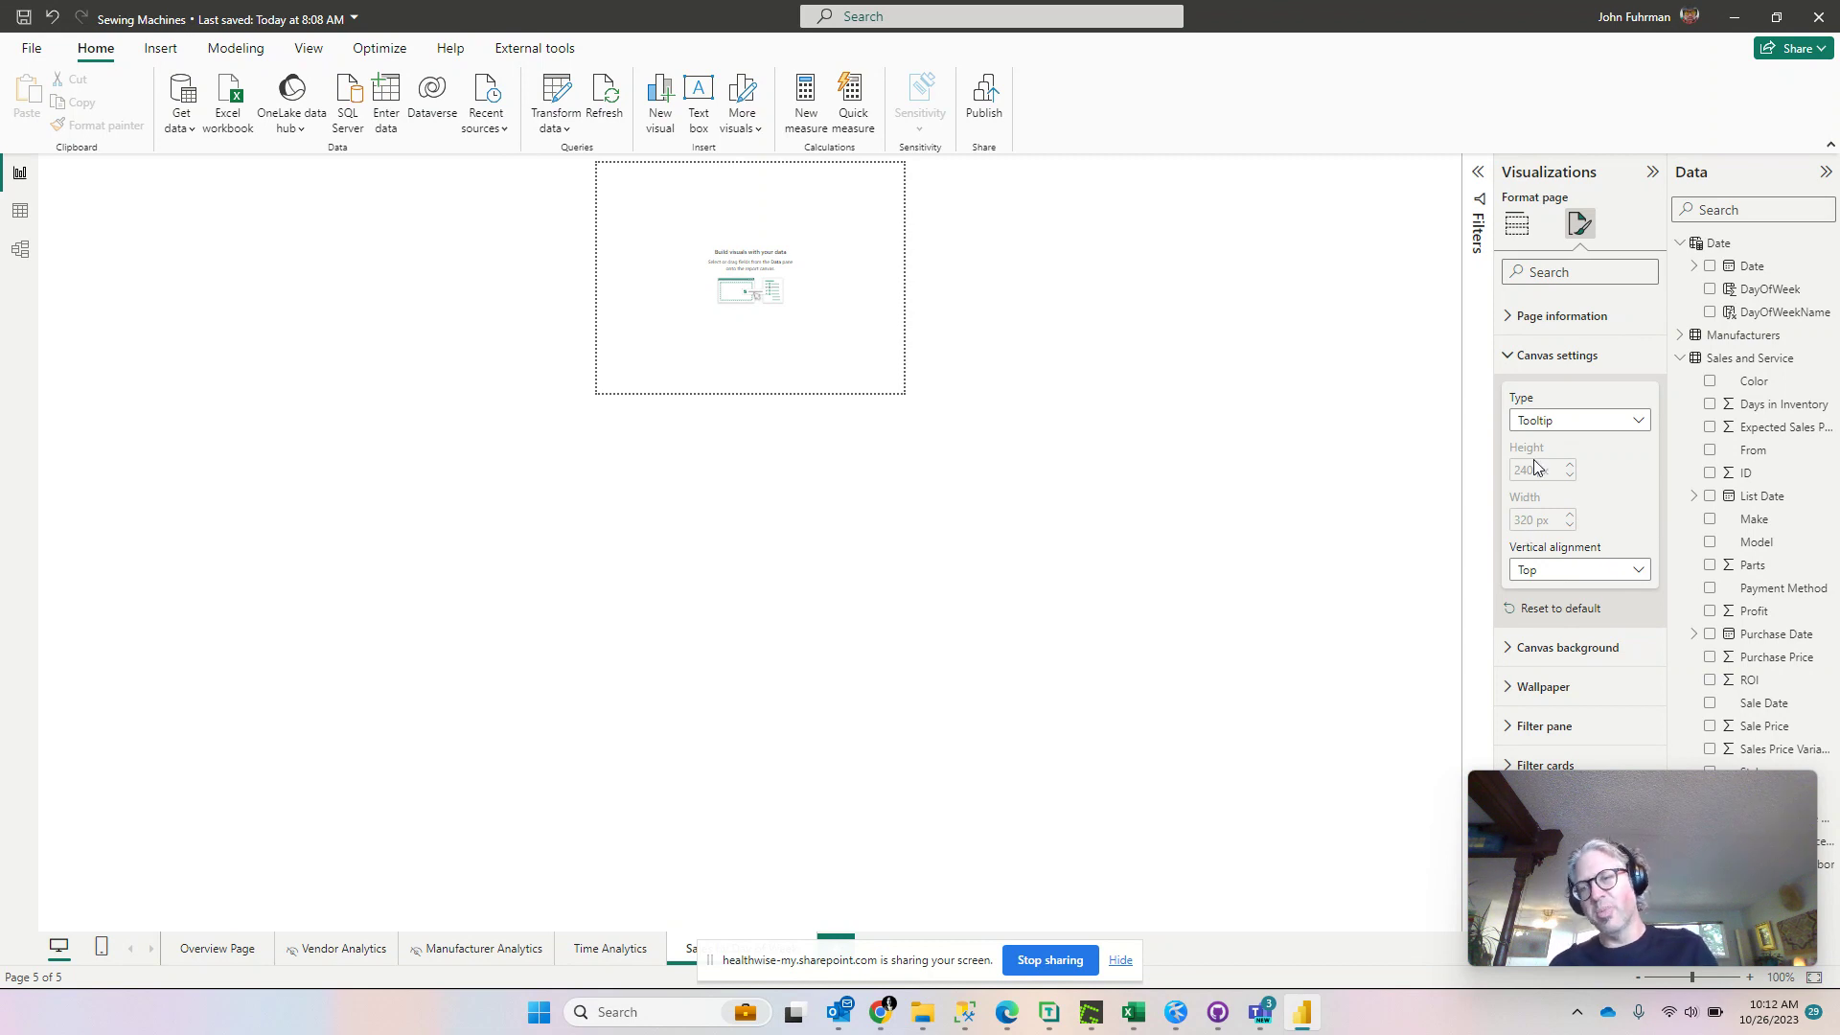
{"action": "left_click", "coordinate": [1604, 438]}
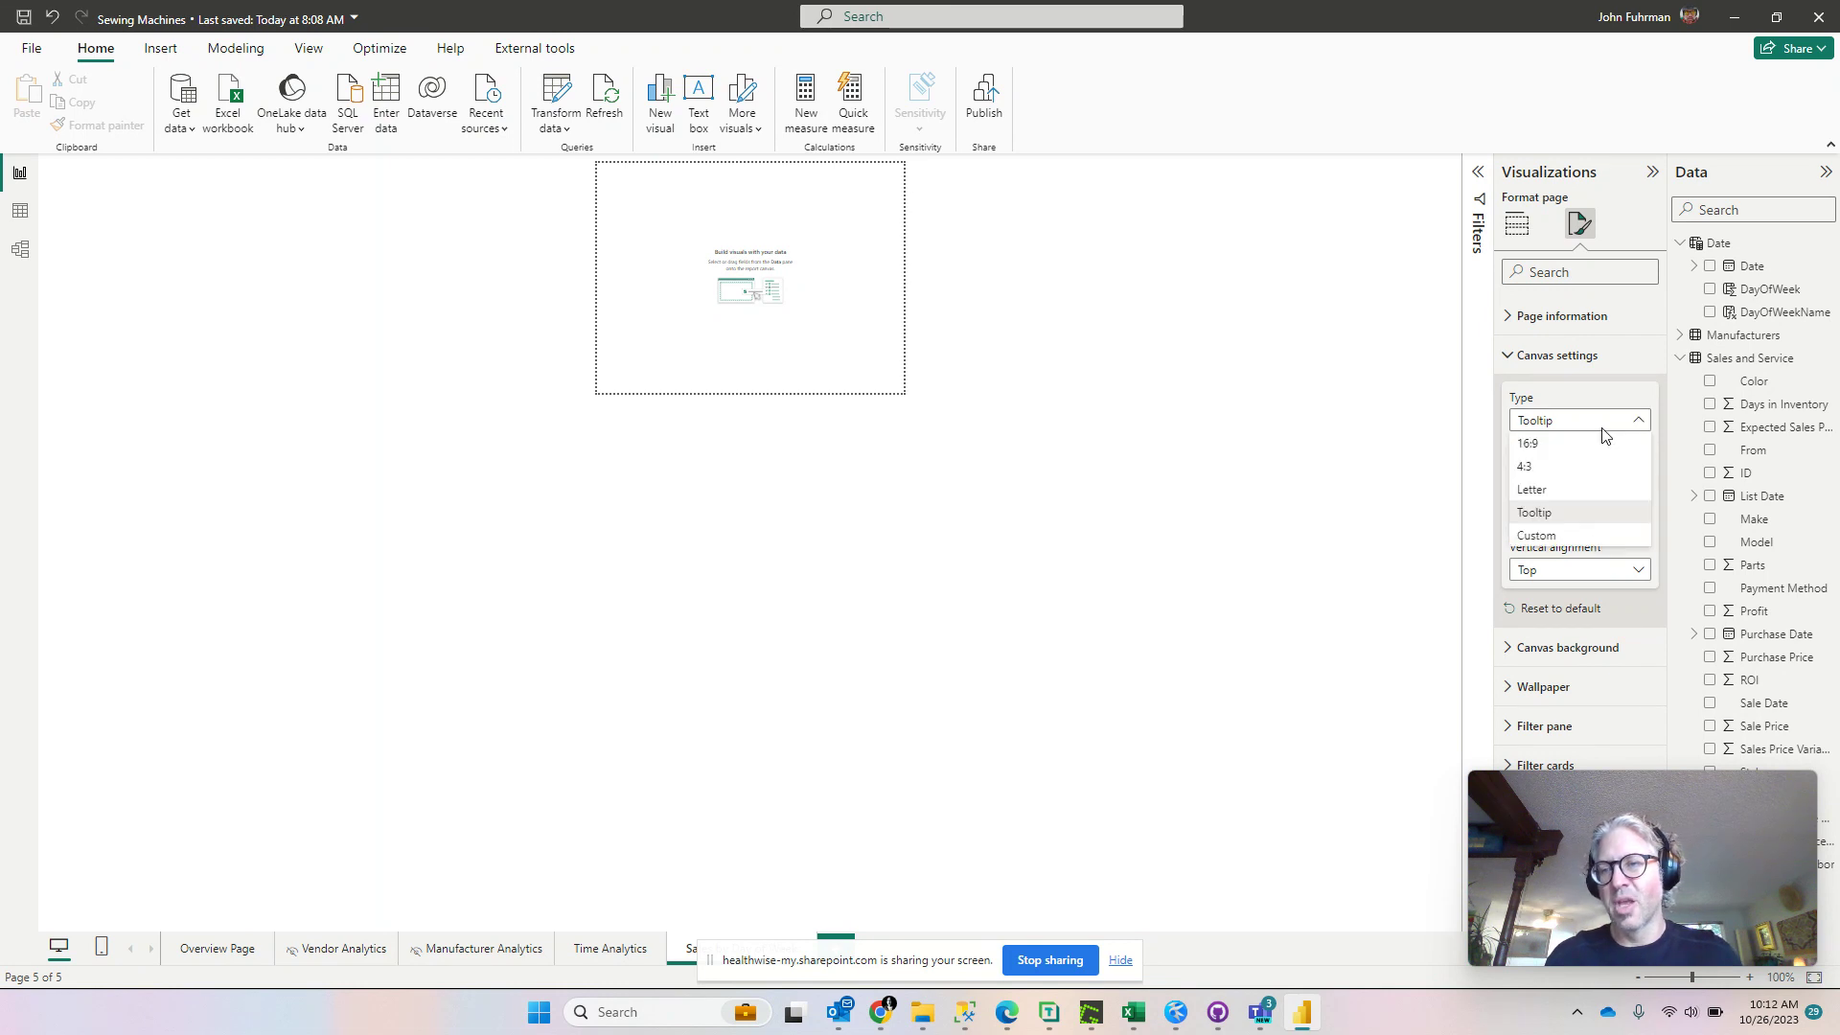
{"action": "left_click", "coordinate": [1538, 536]}
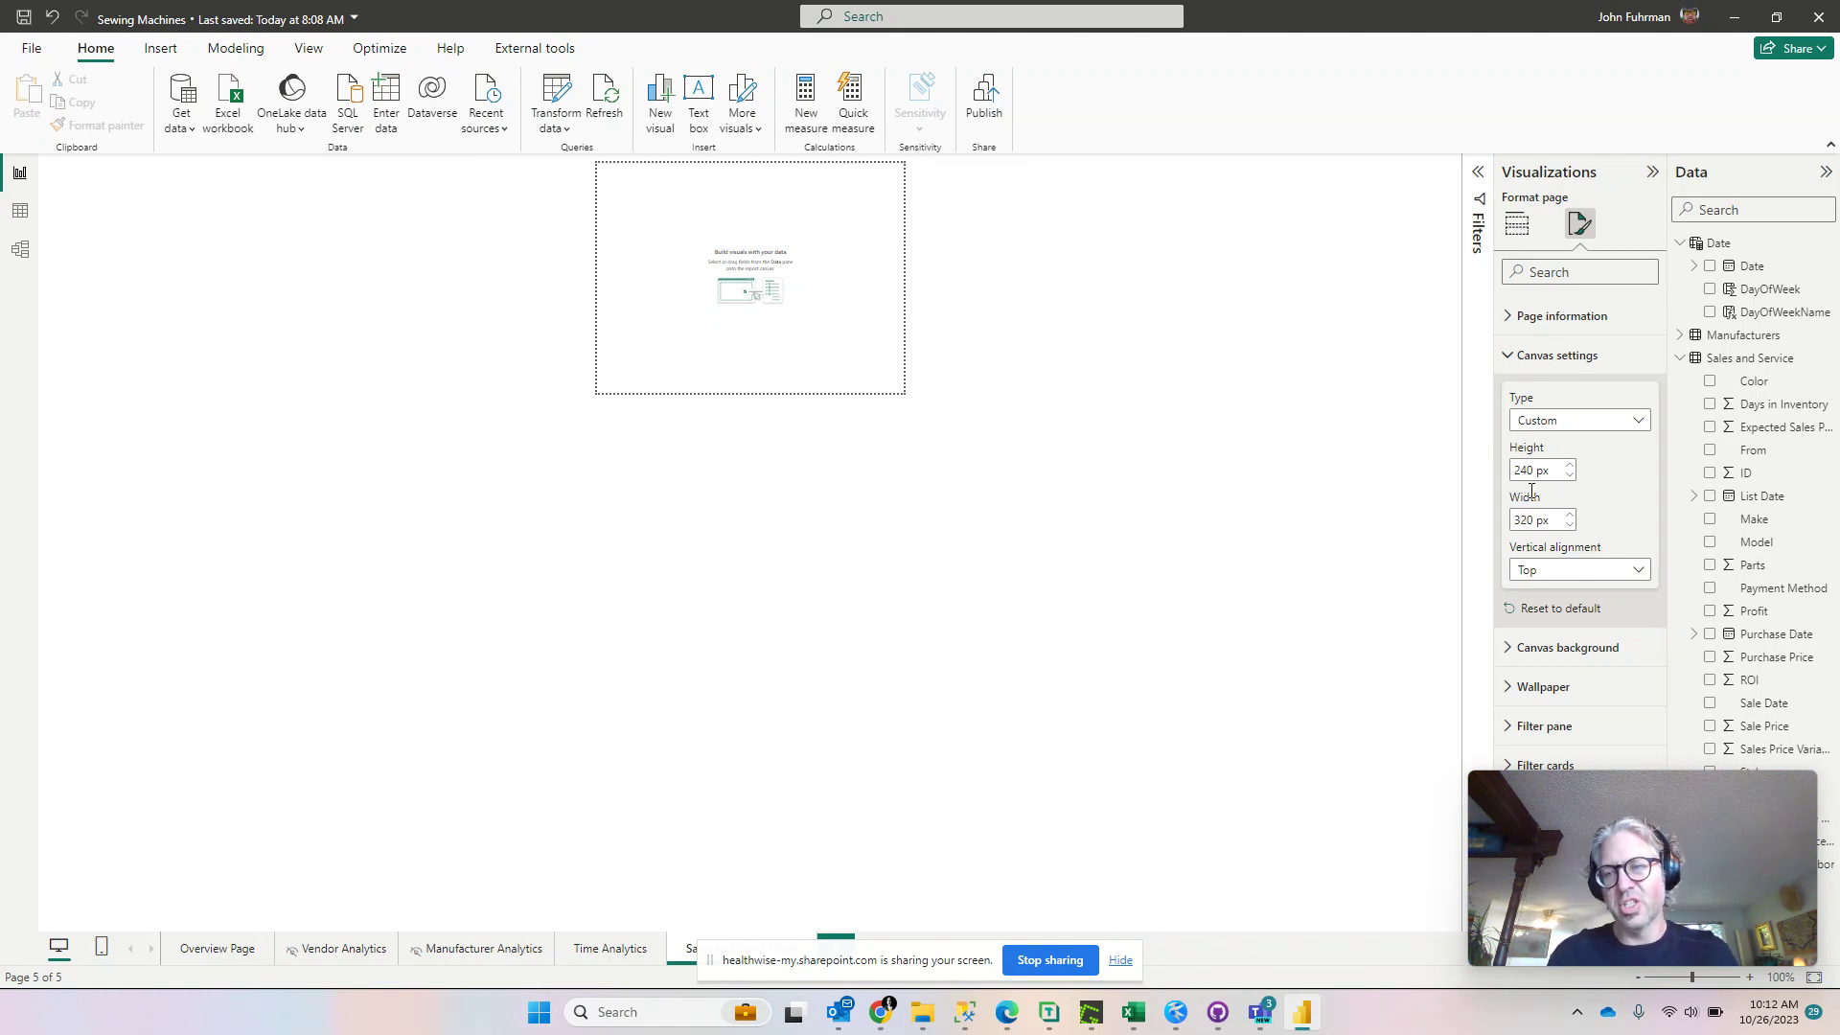
{"action": "left_click", "coordinate": [1586, 424]}
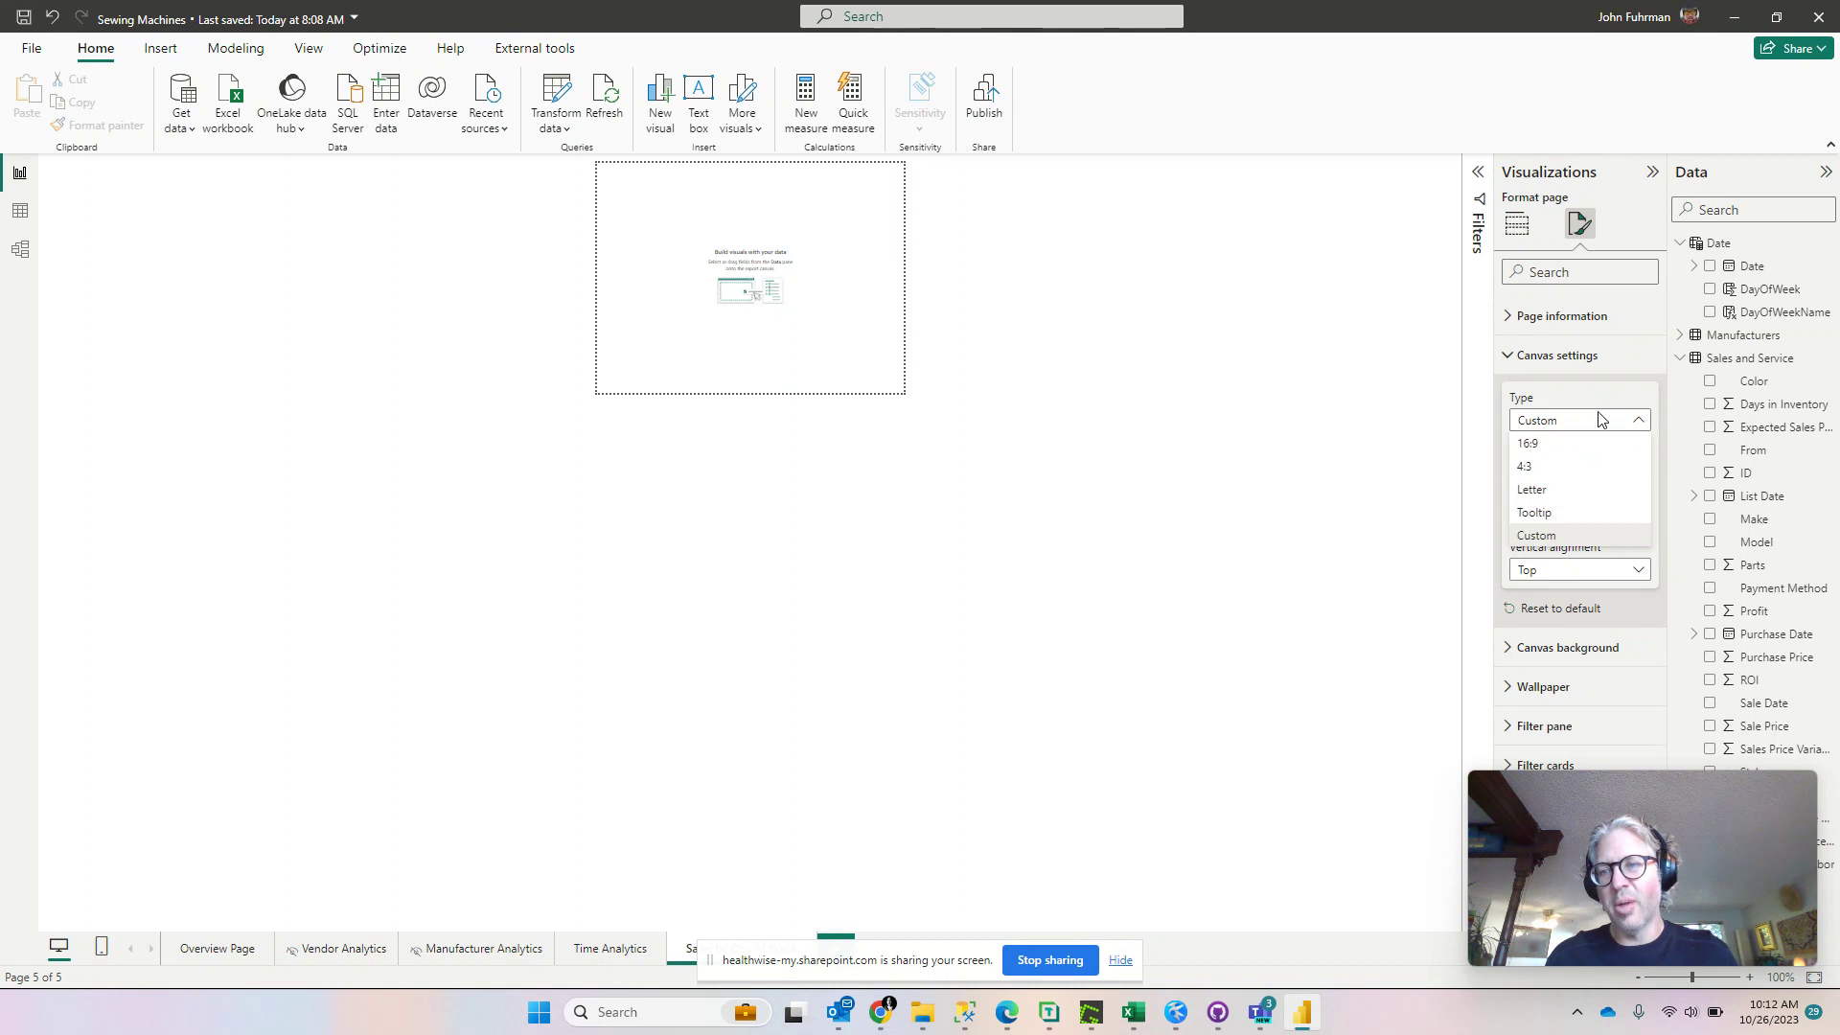
{"action": "left_click", "coordinate": [1534, 512]}
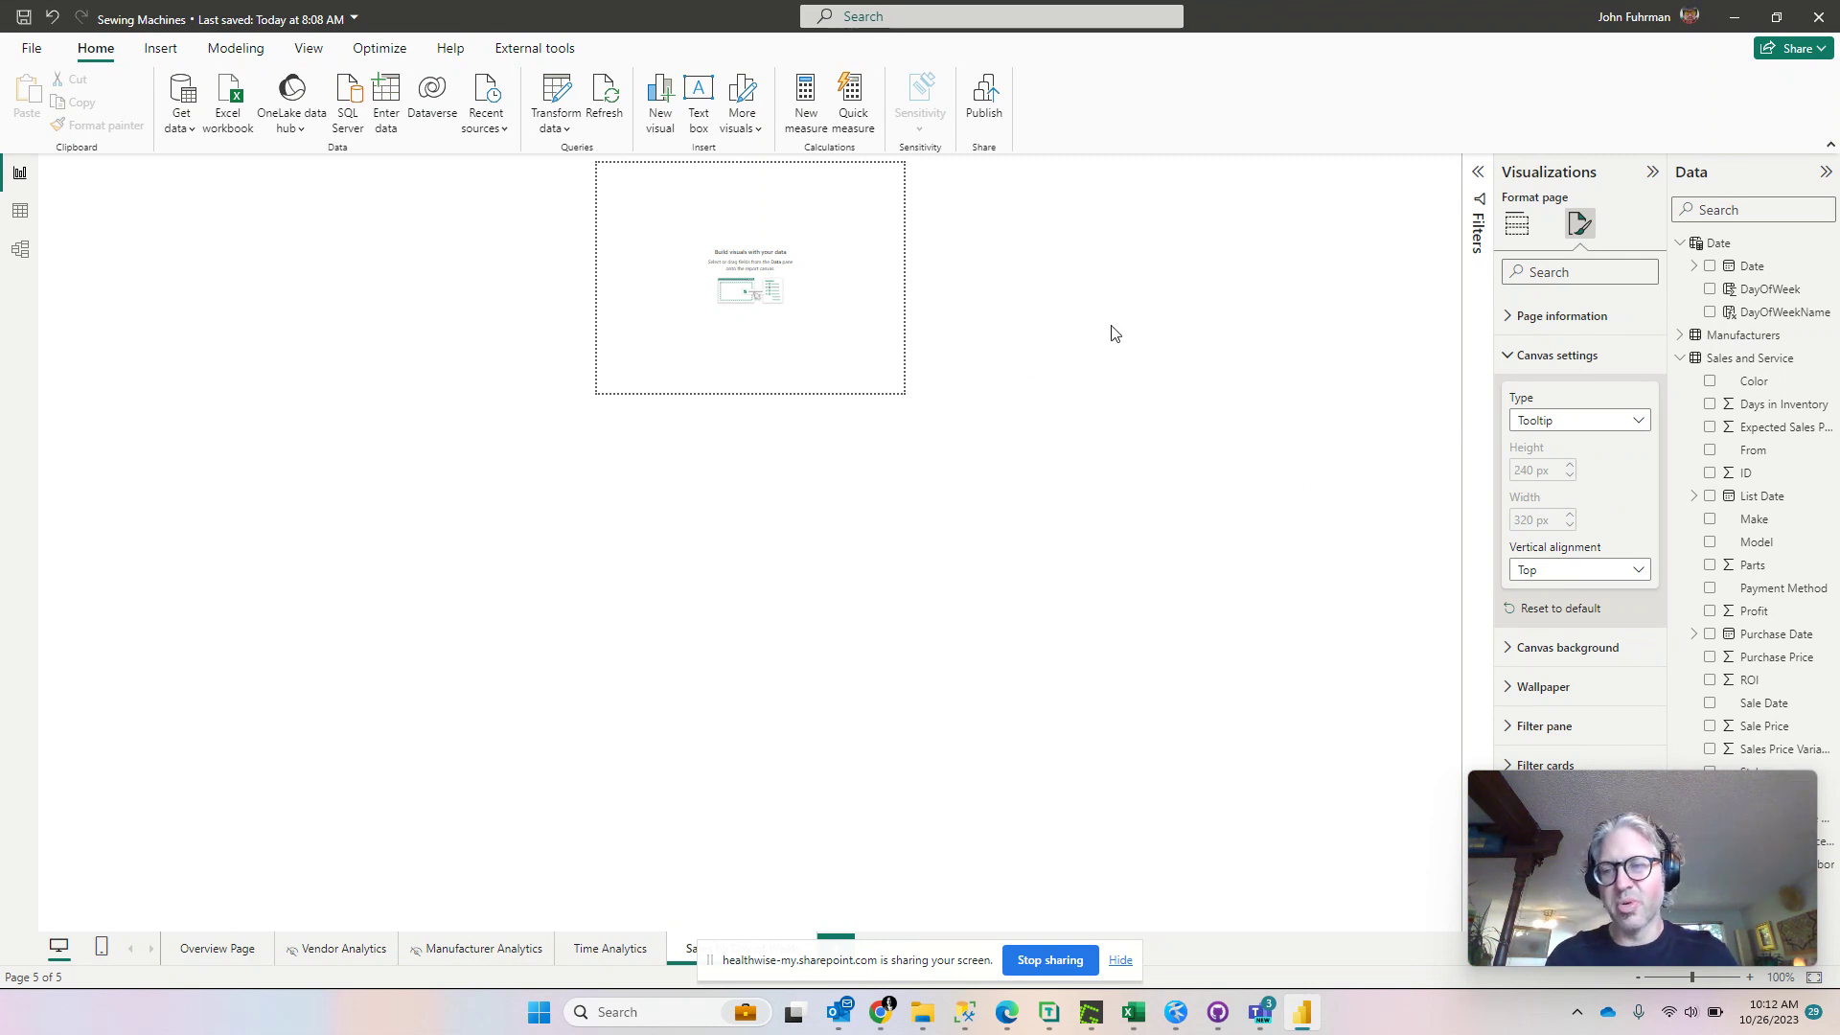
{"action": "left_click", "coordinate": [1001, 415]}
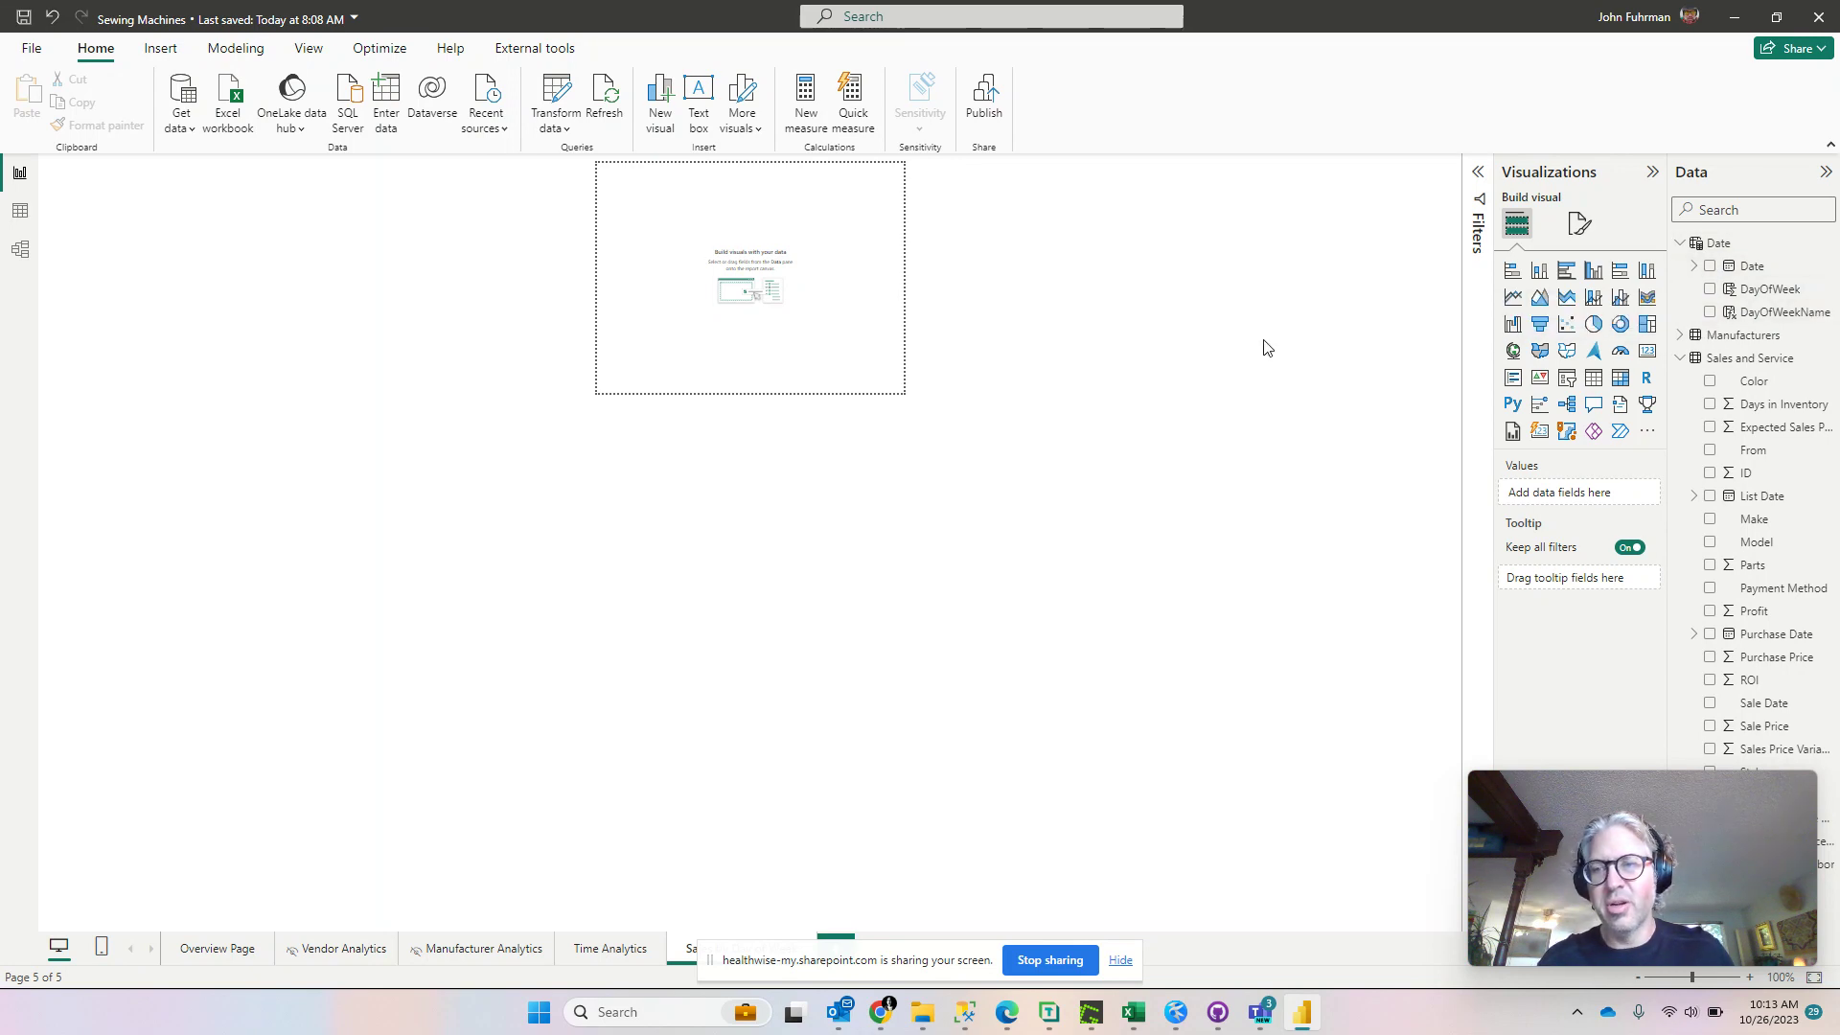
- Add a clustered bar chart of Count of ID by DayOfWeekName, enlarged to fill the tooltip page
{"action": "left_click", "coordinate": [1564, 274]}
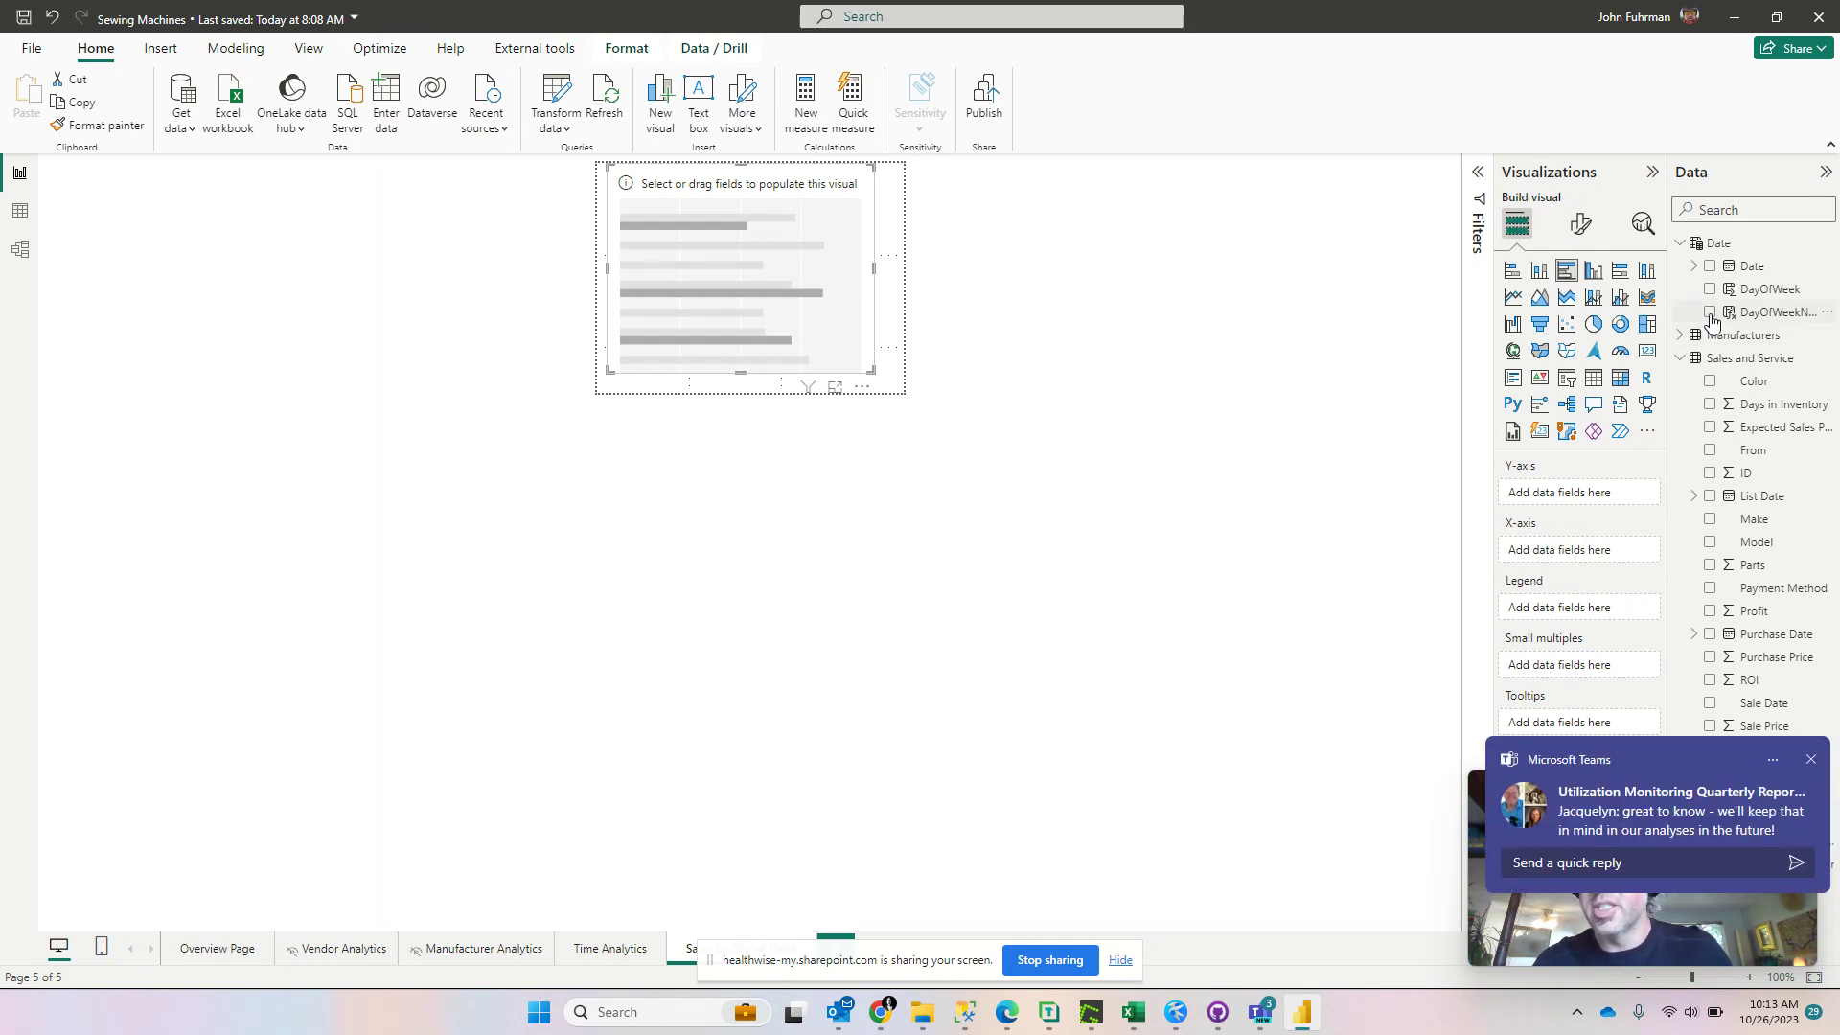
{"action": "left_click_drag", "start_coordinate": [1712, 321], "coordinate": [1631, 493]}
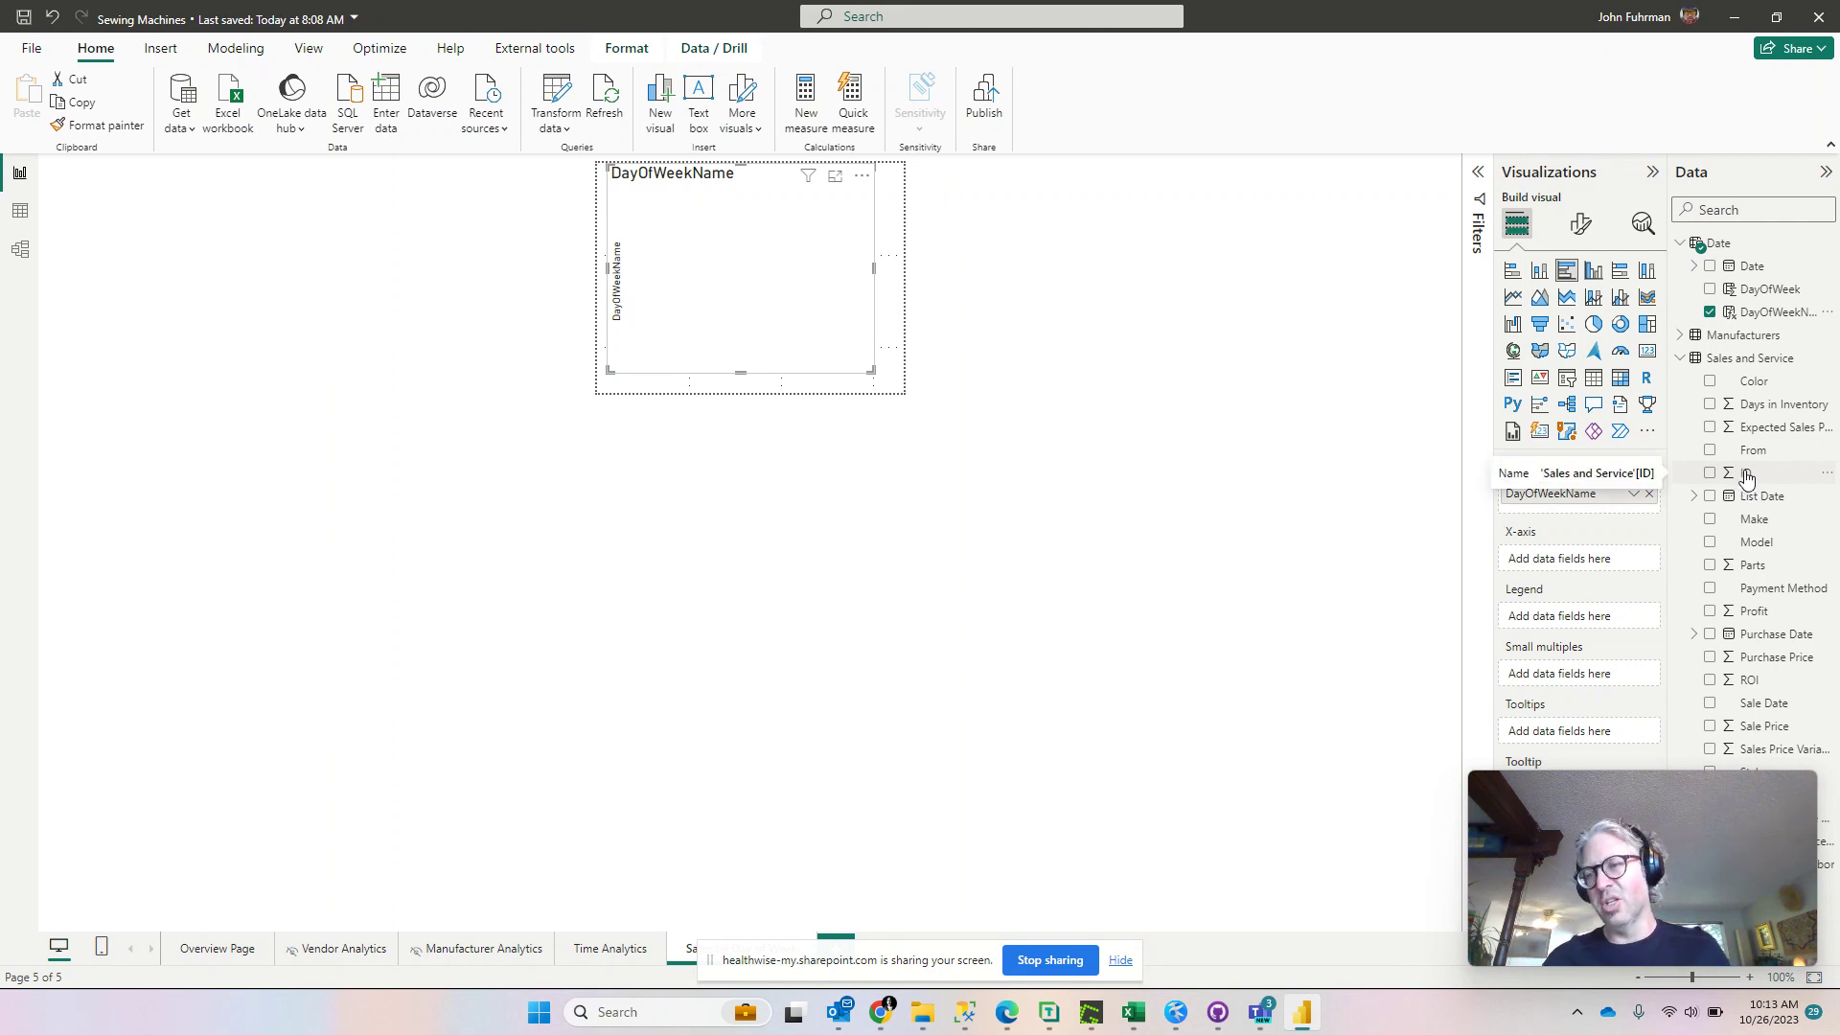
{"action": "left_click_drag", "start_coordinate": [1749, 481], "coordinate": [1603, 559]}
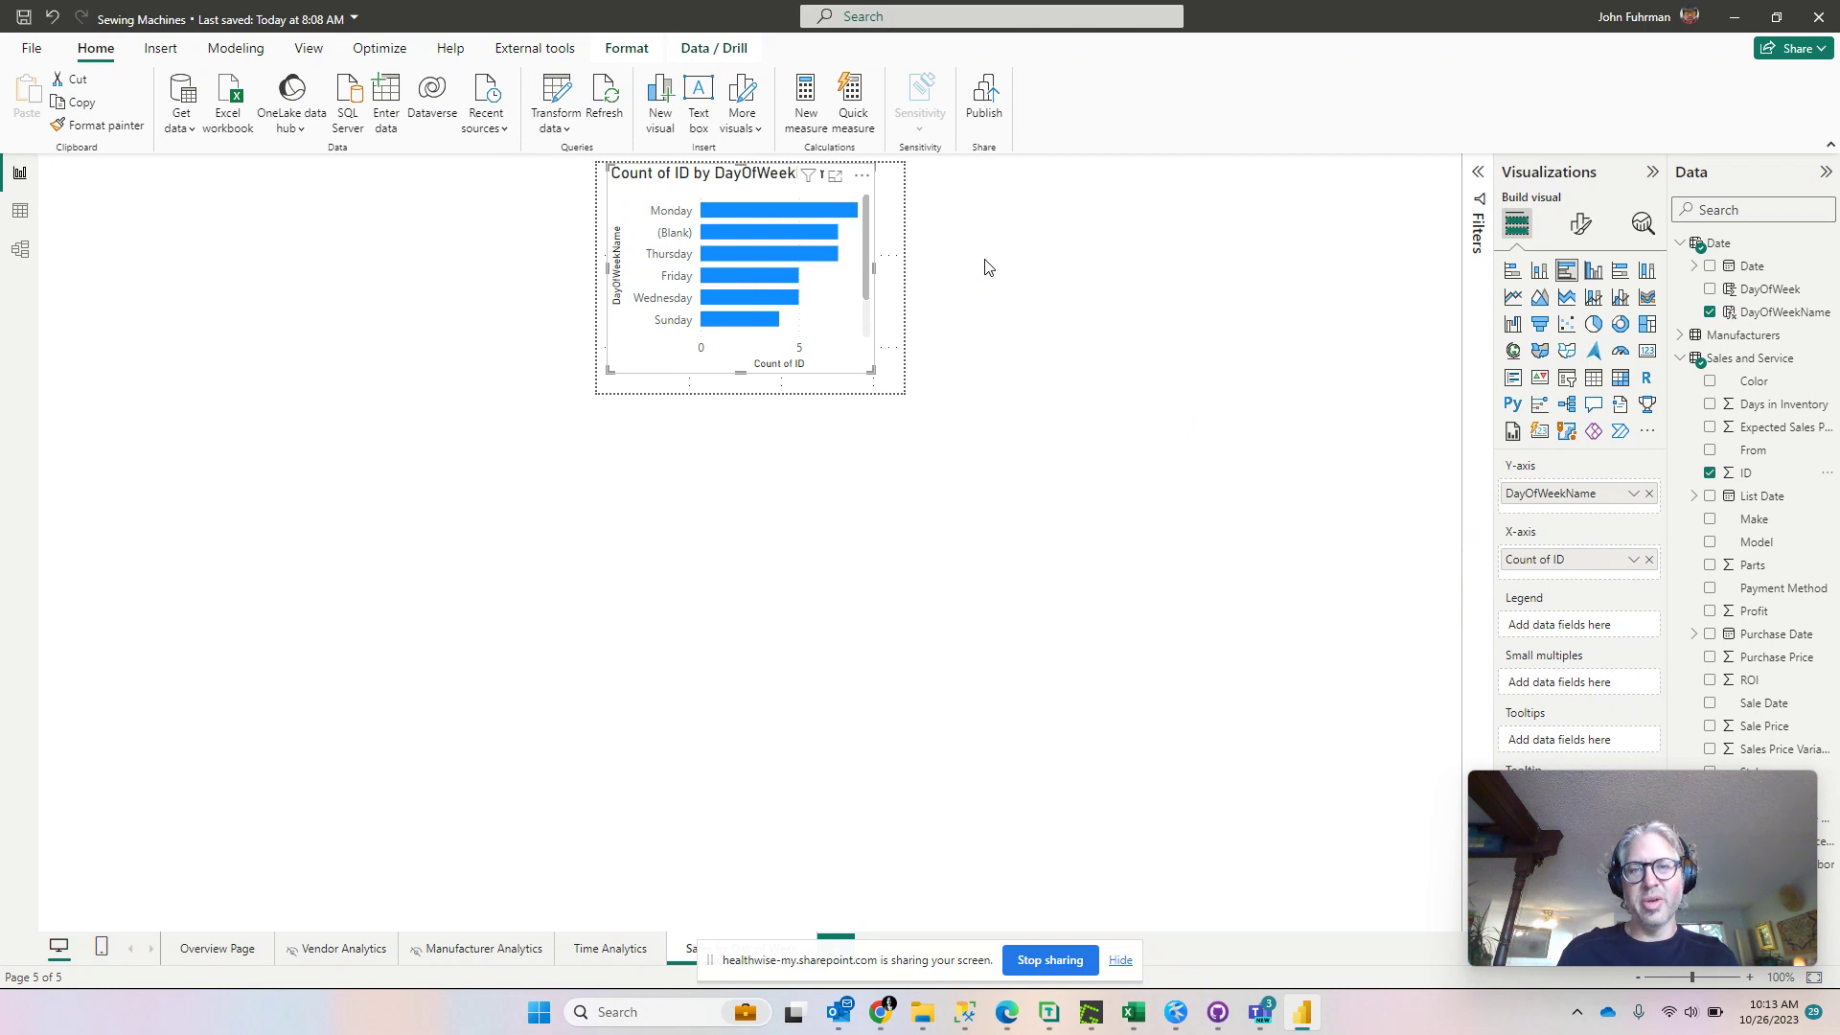
{"action": "left_click_drag", "start_coordinate": [871, 372], "coordinate": [905, 395]}
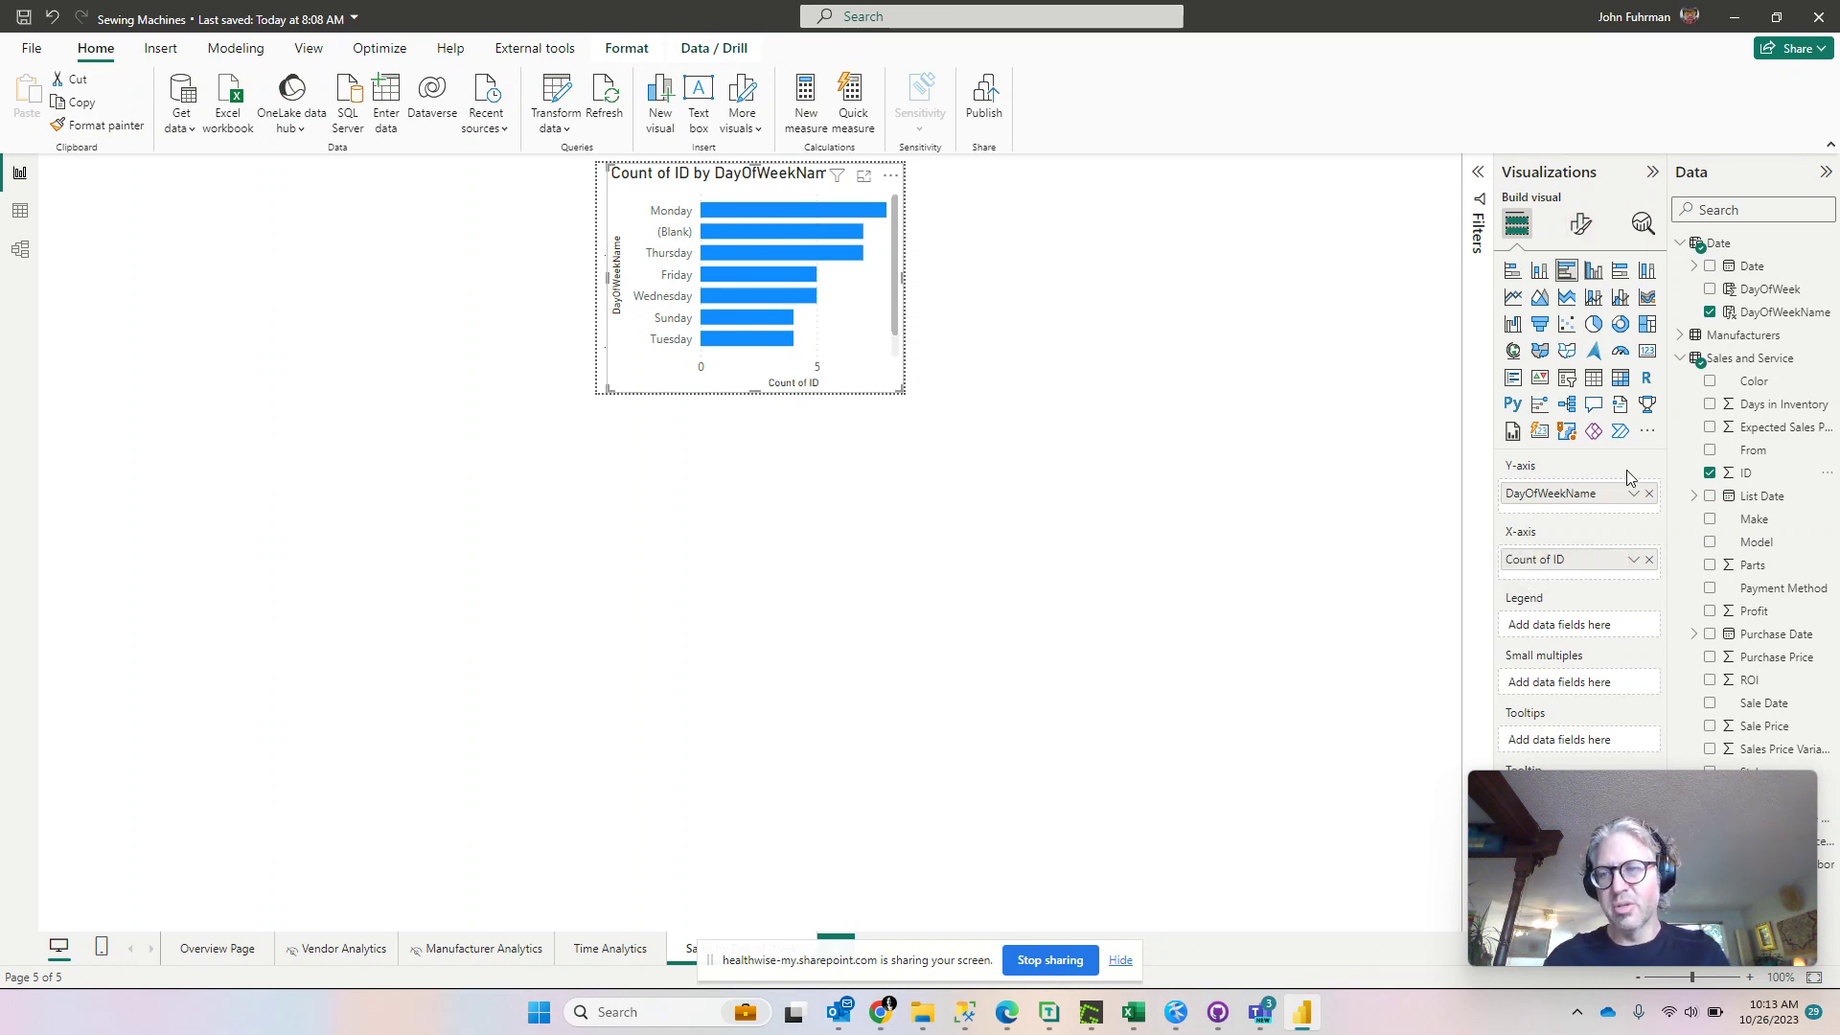
- Rename the chart's DayOfWeekName field to 'Day of Week'
{"action": "double_click", "coordinate": [1598, 493]}
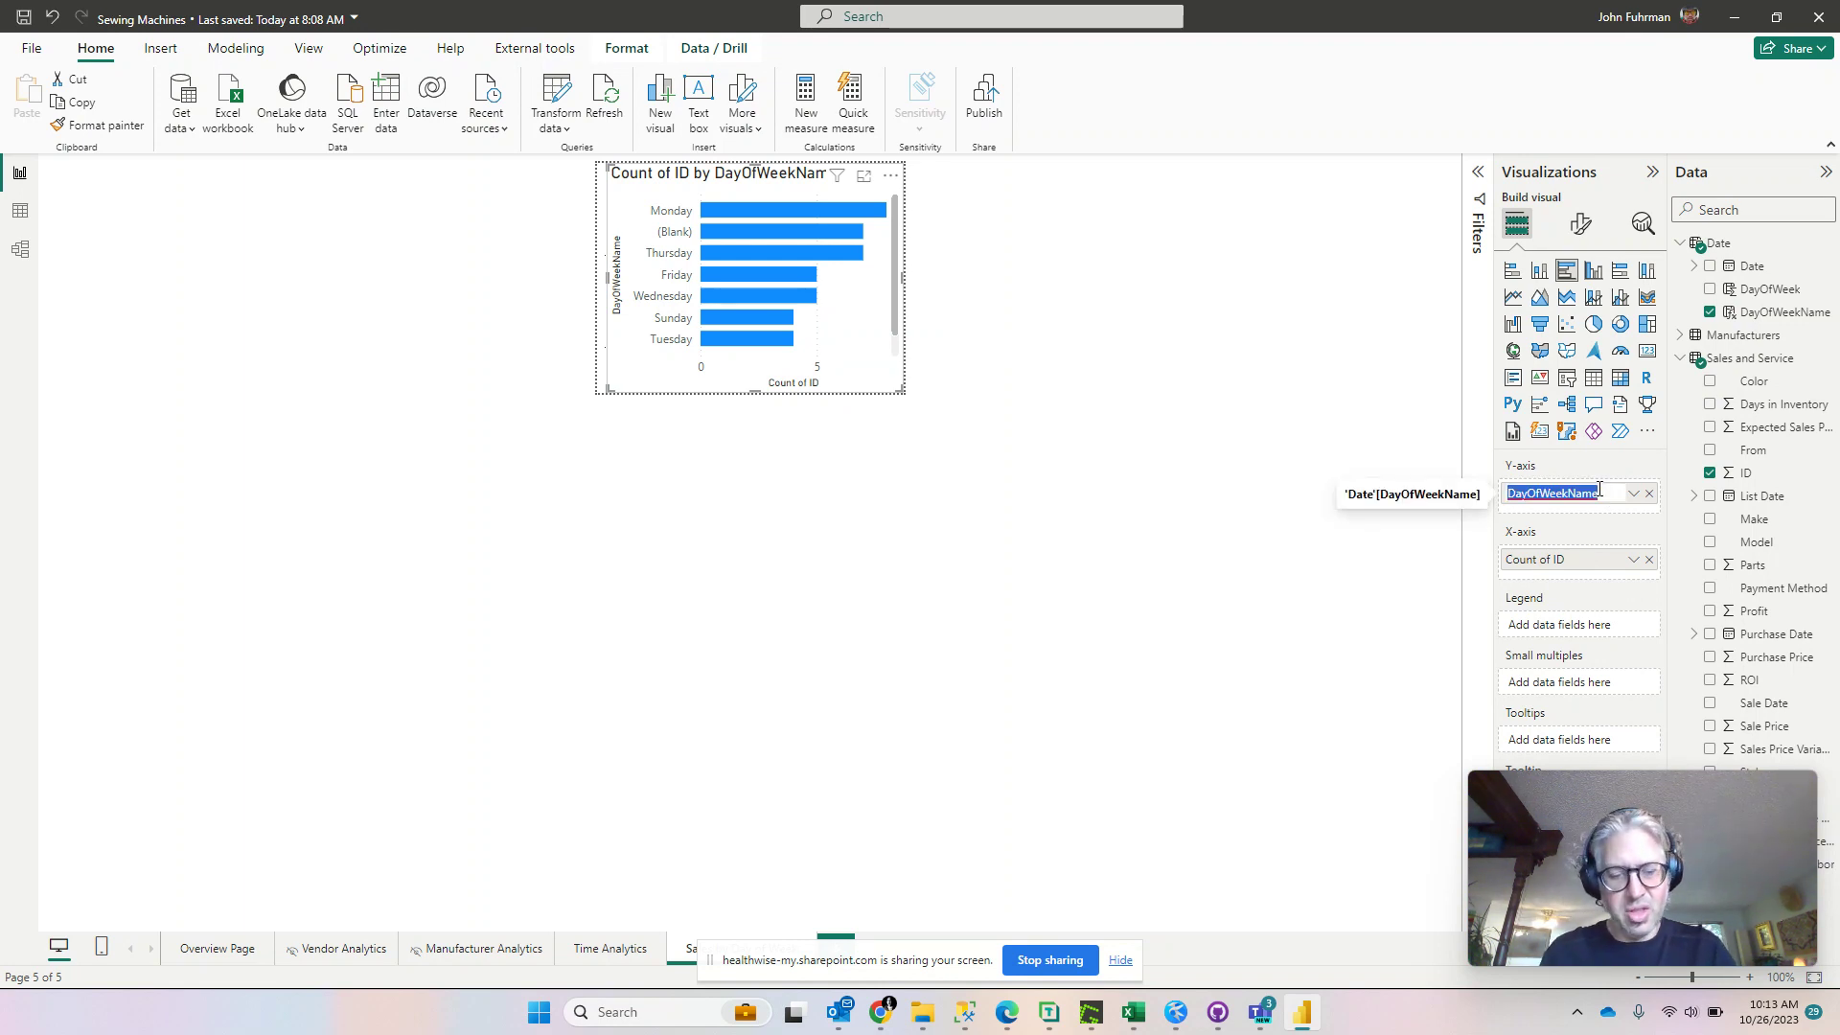
{"action": "type", "text": "Day of"}
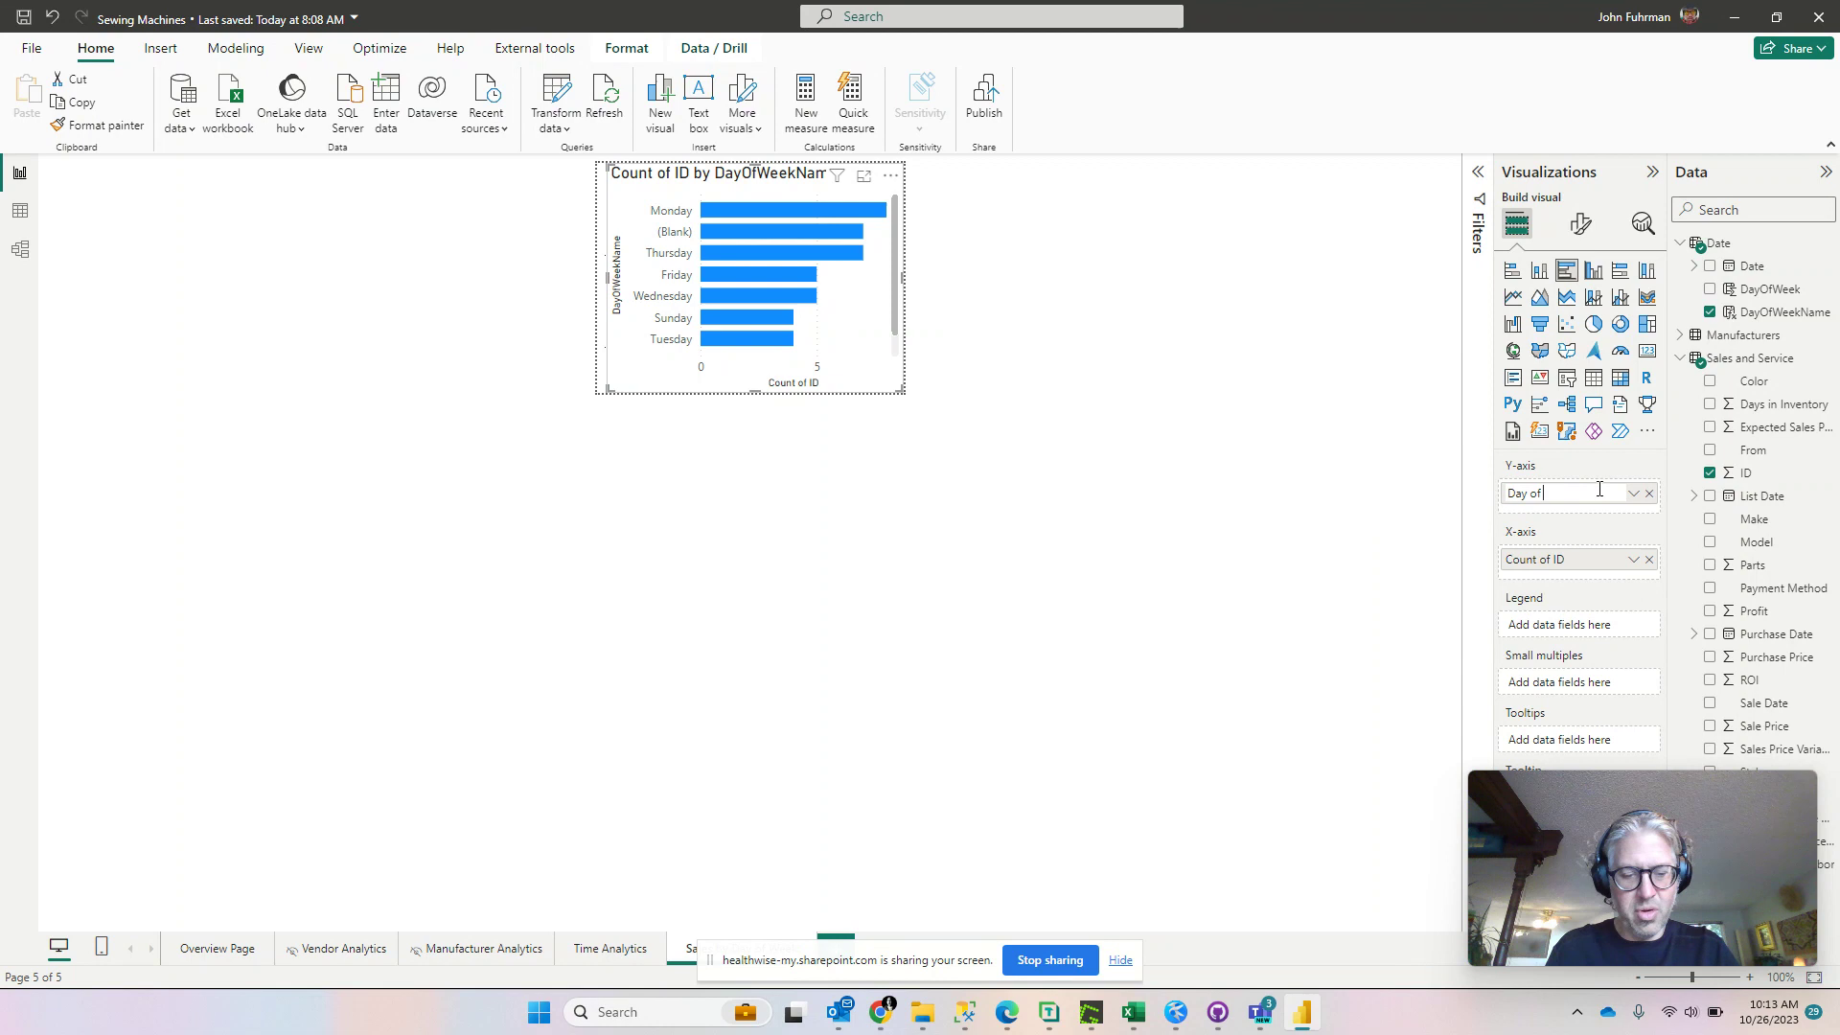
{"action": "type", "text": " Week"}
{"action": "key", "text": "Return"}
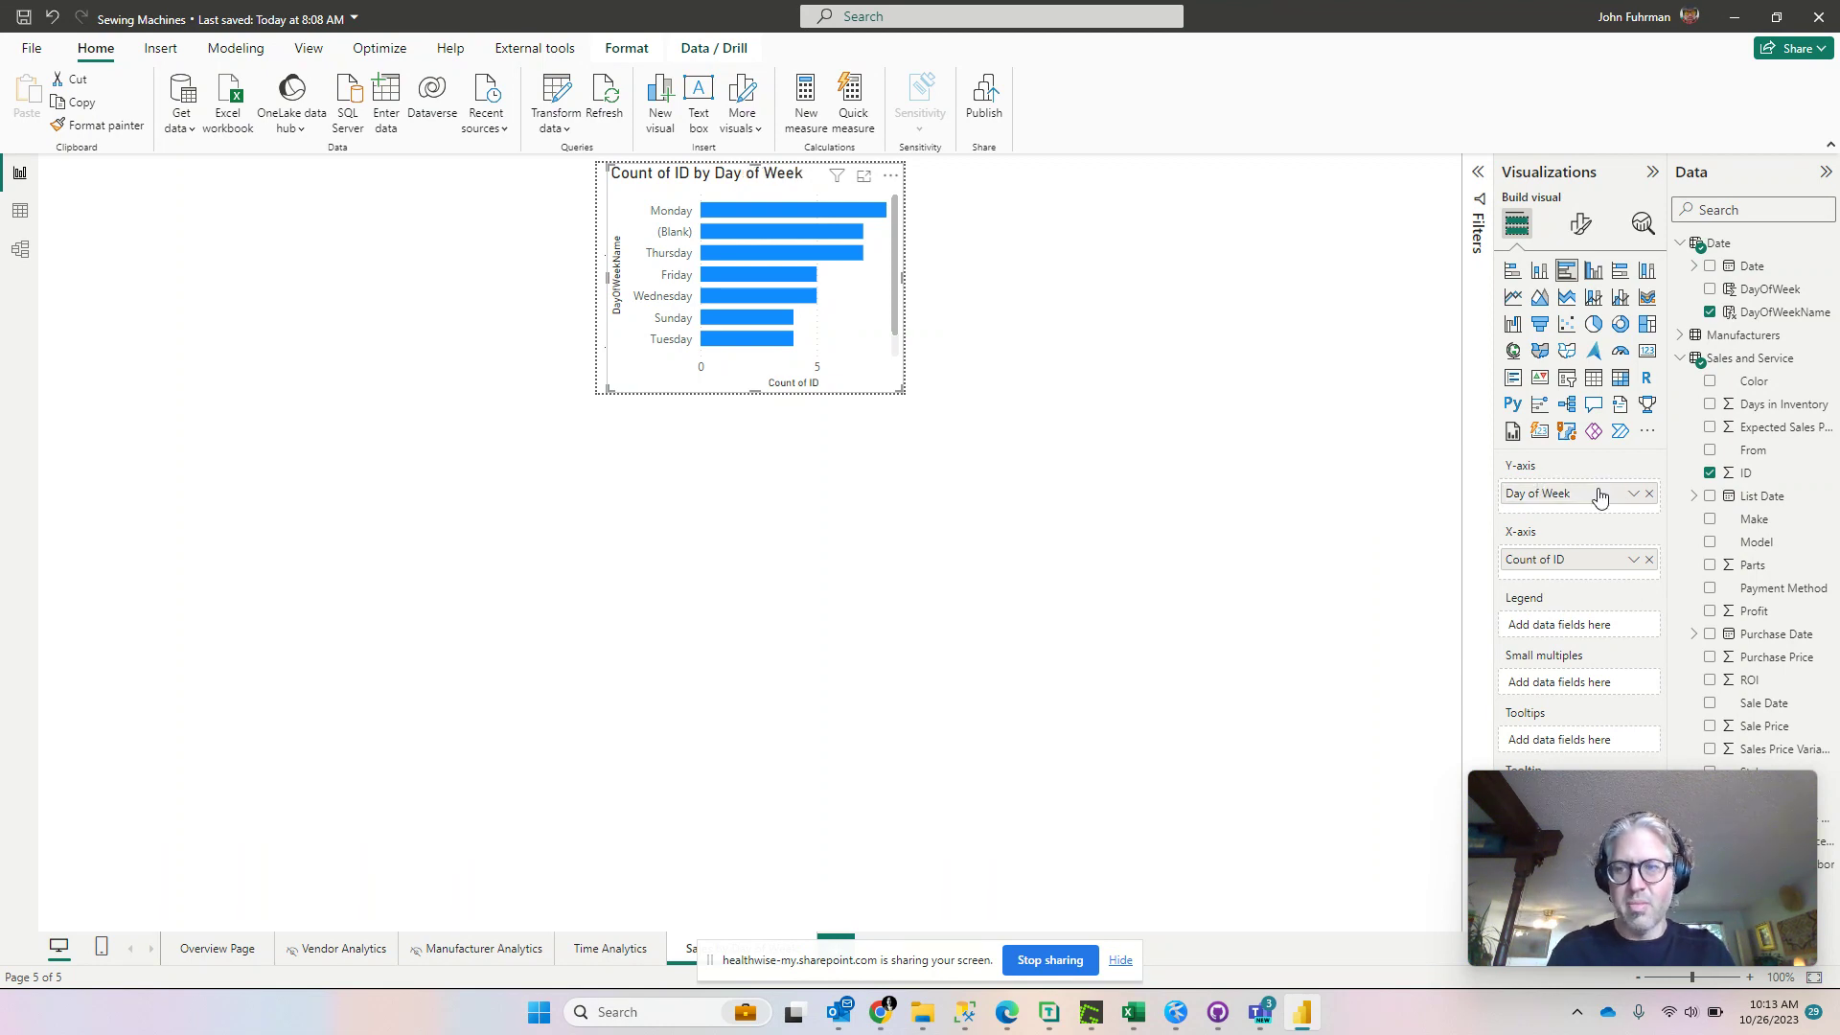
- Rename the Count of ID field to 'Number of Units'
{"action": "double_click", "coordinate": [1575, 564]}
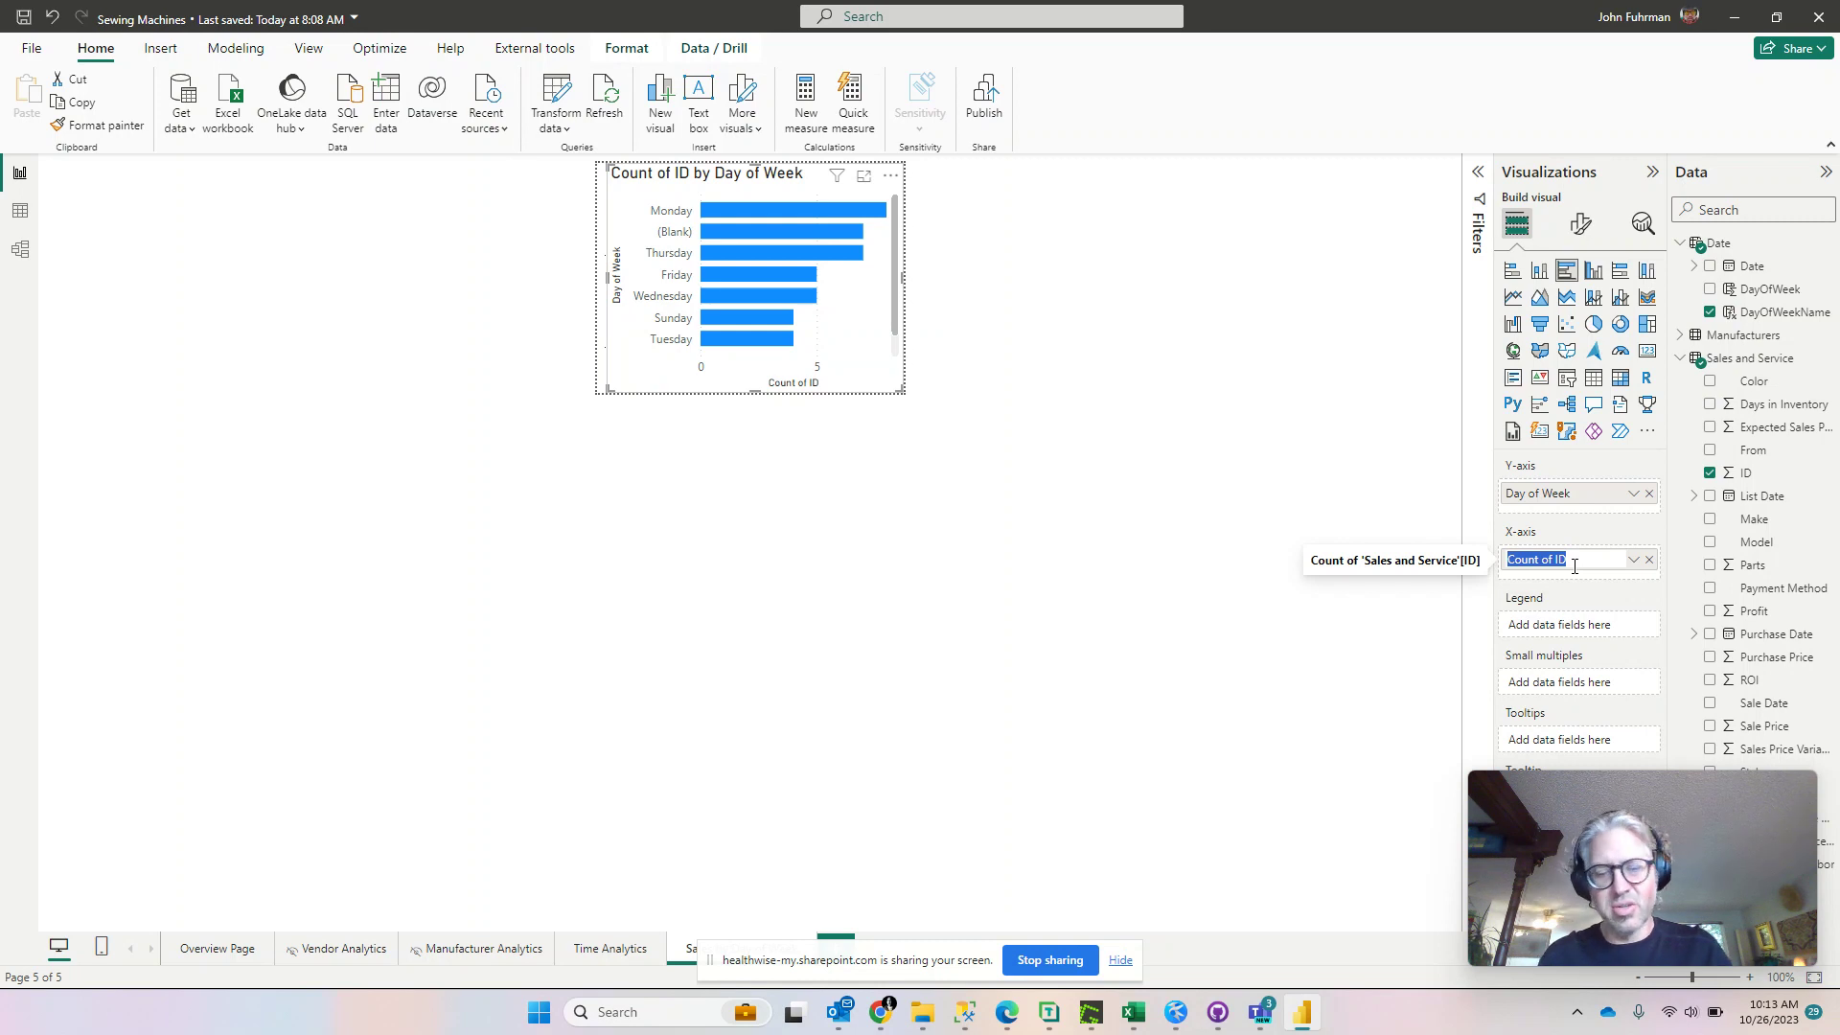
{"action": "type", "text": "Cou"}
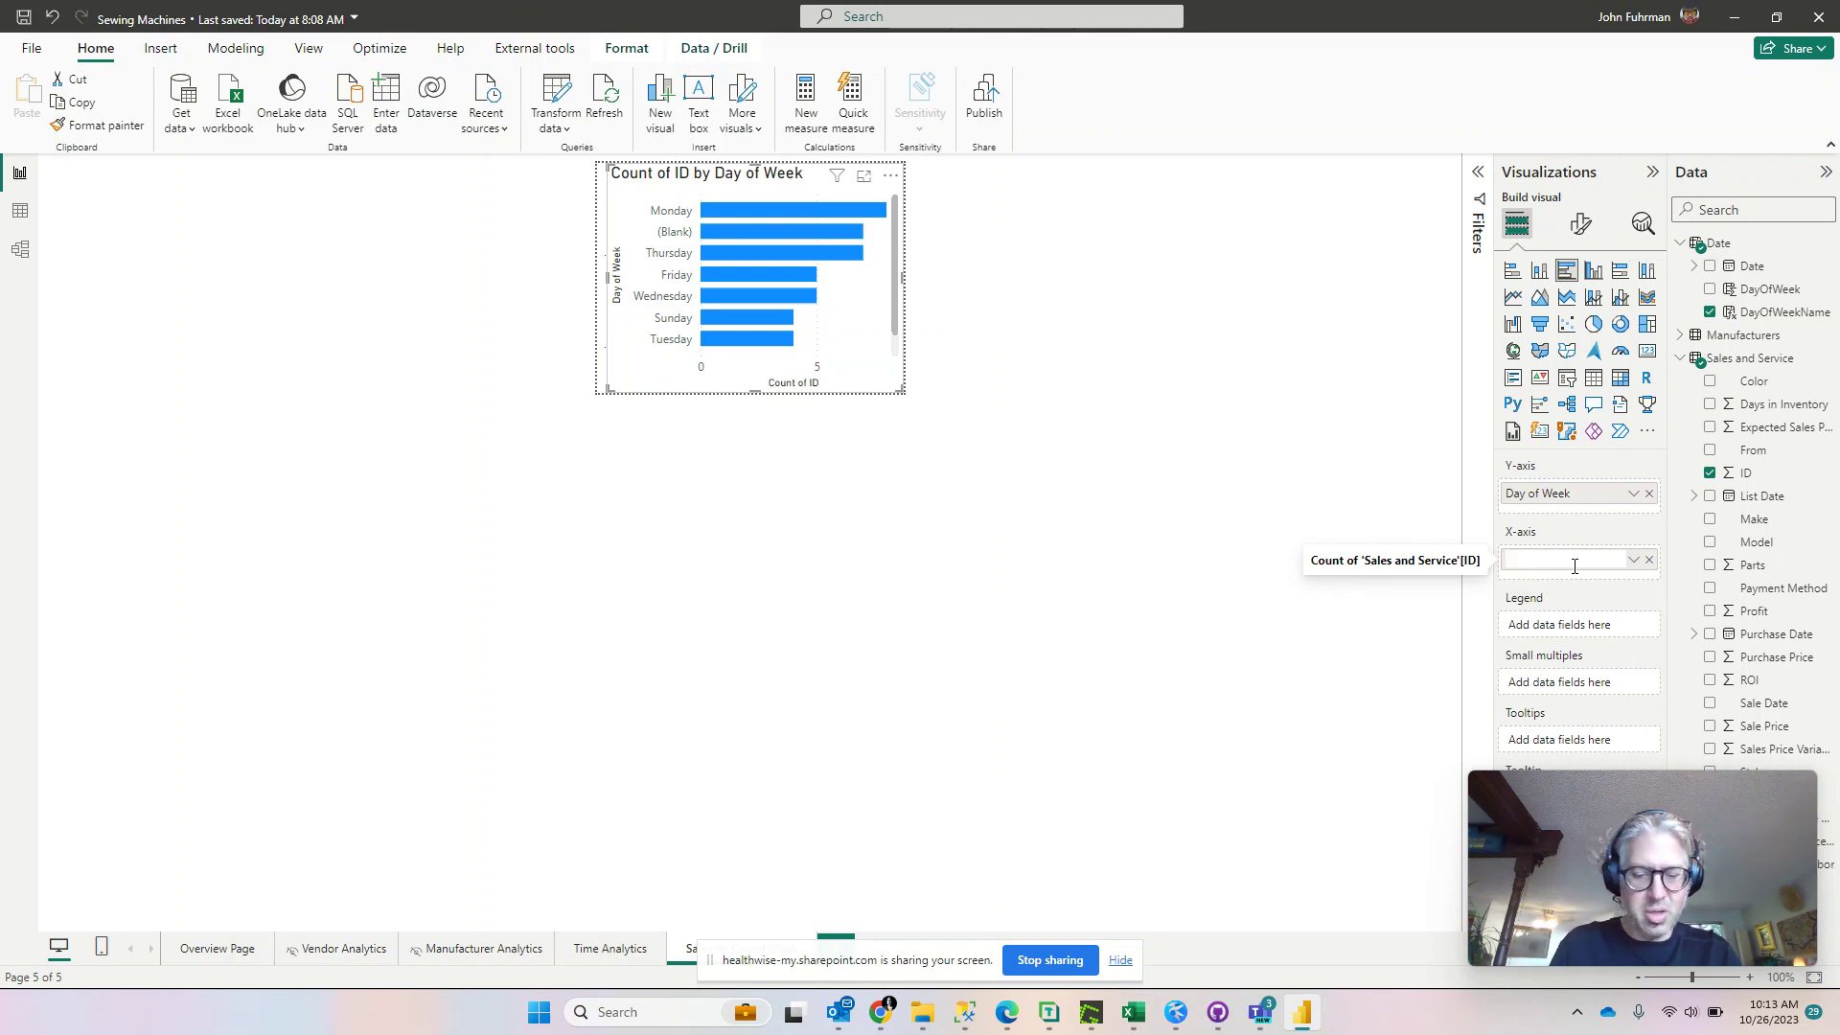
{"action": "type", "text": "Number of"}
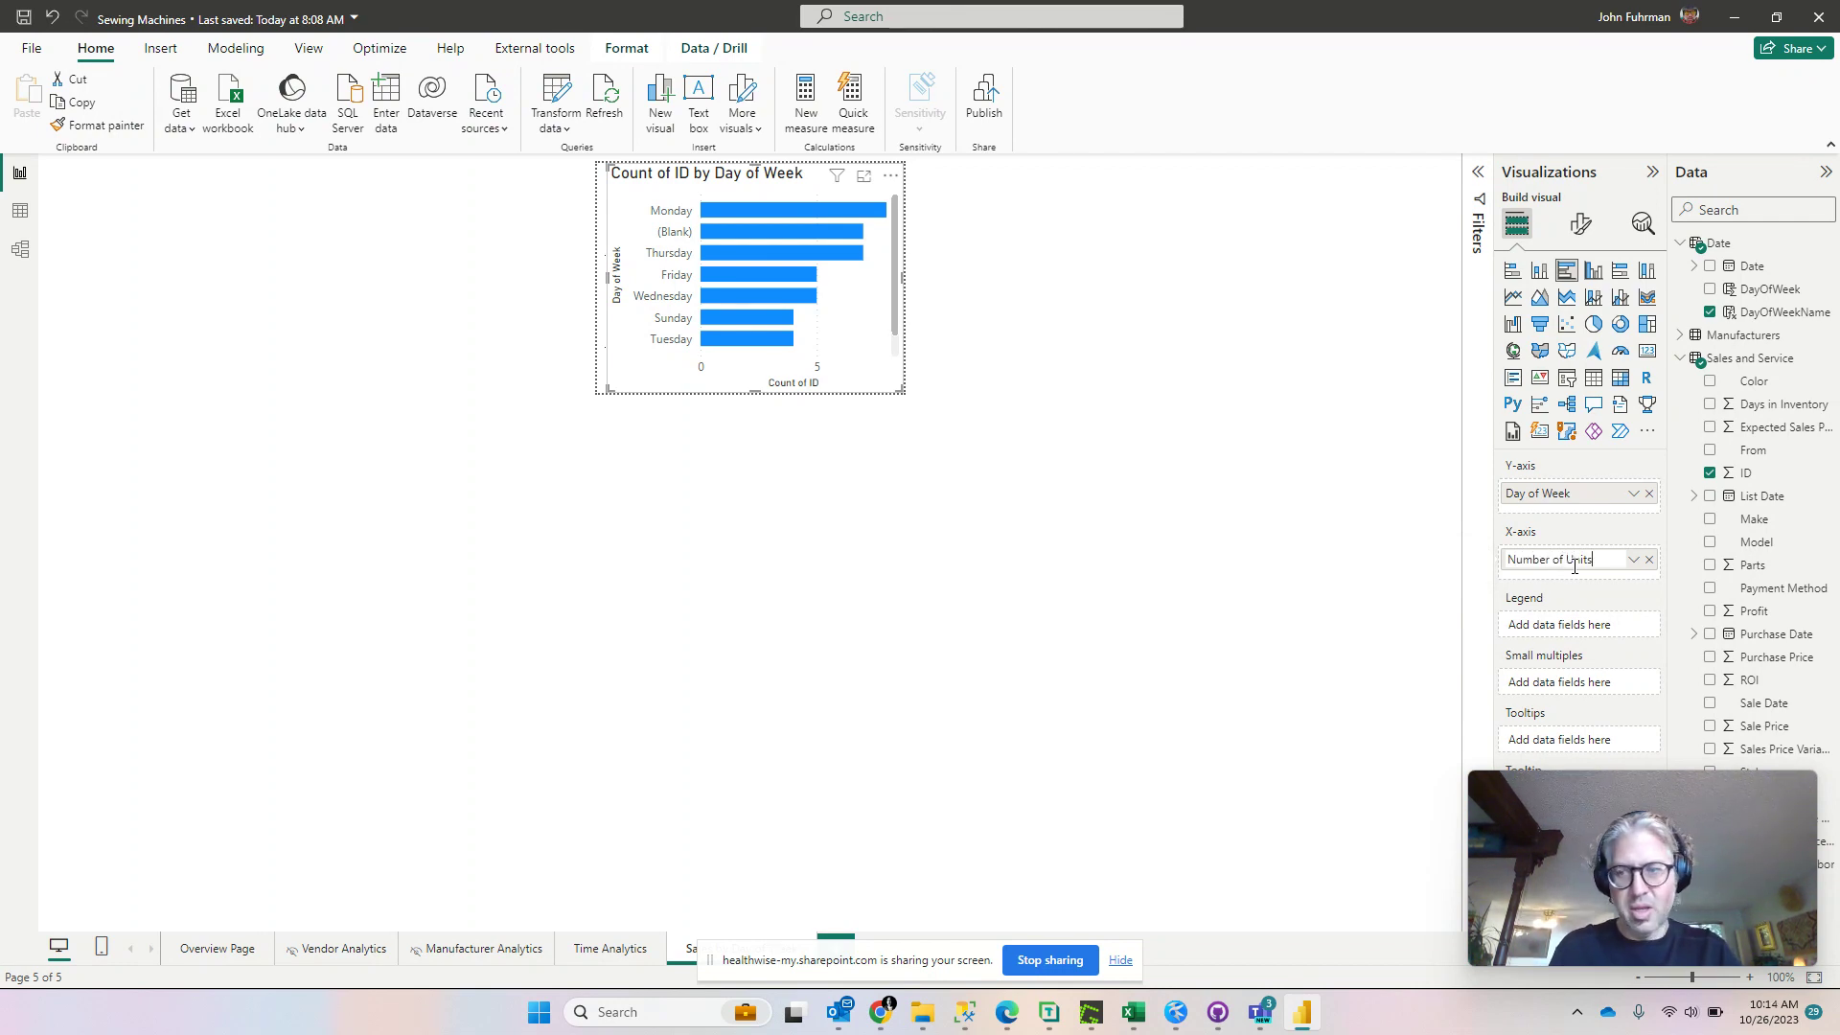
{"action": "type", "text": " Units"}
{"action": "key", "text": "Return"}
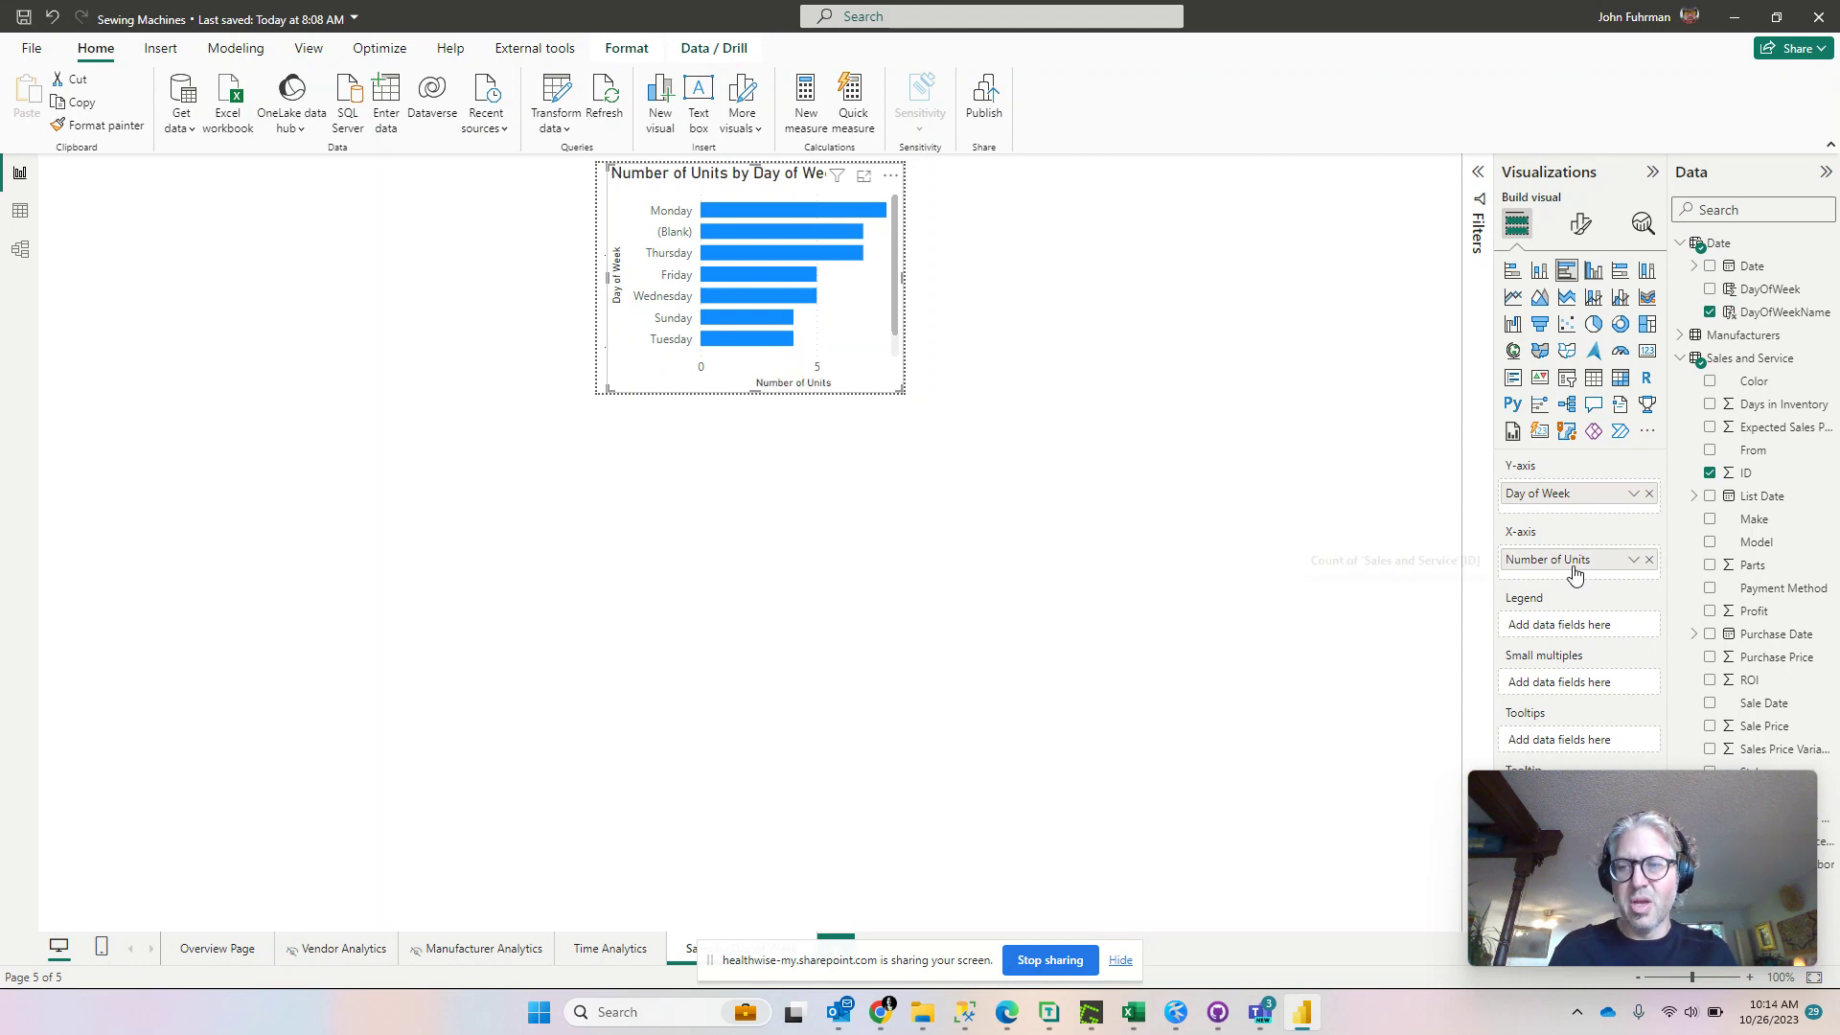
- Turn on Show all for the bar colours and make the (Blank) bar light grey
{"action": "left_click", "coordinate": [1581, 224]}
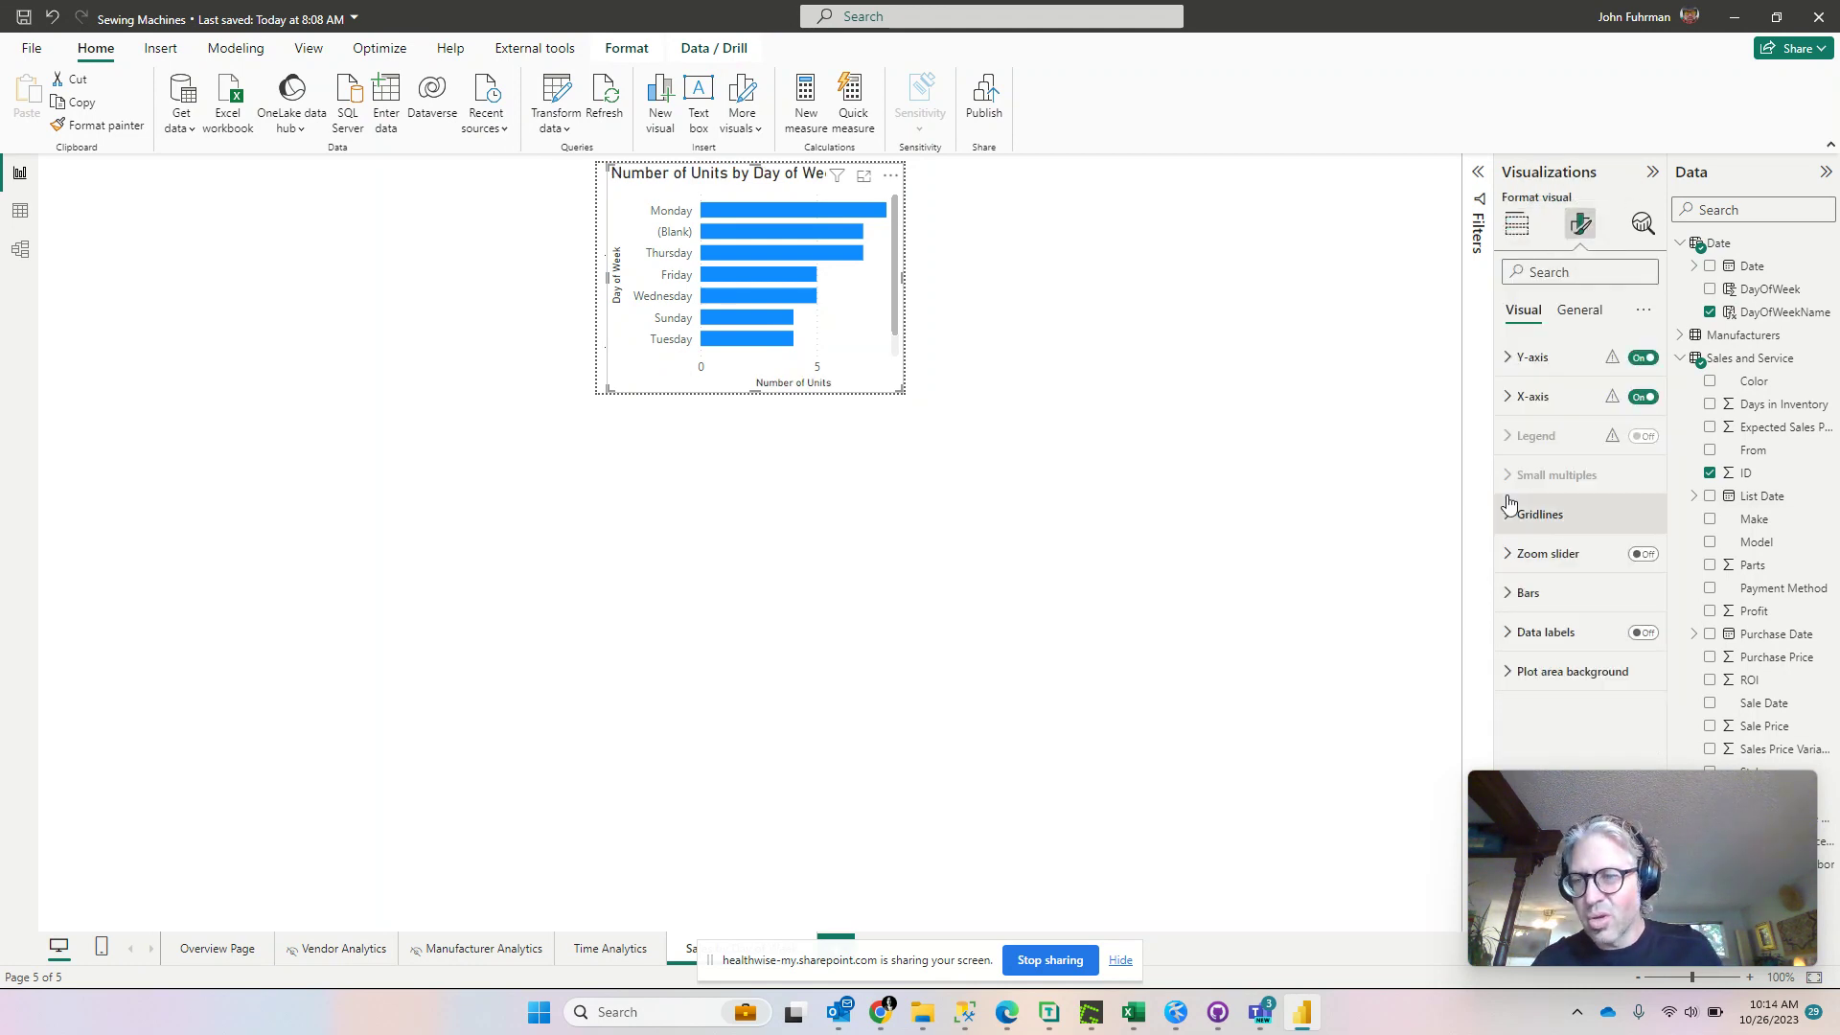
{"action": "left_click", "coordinate": [1510, 595]}
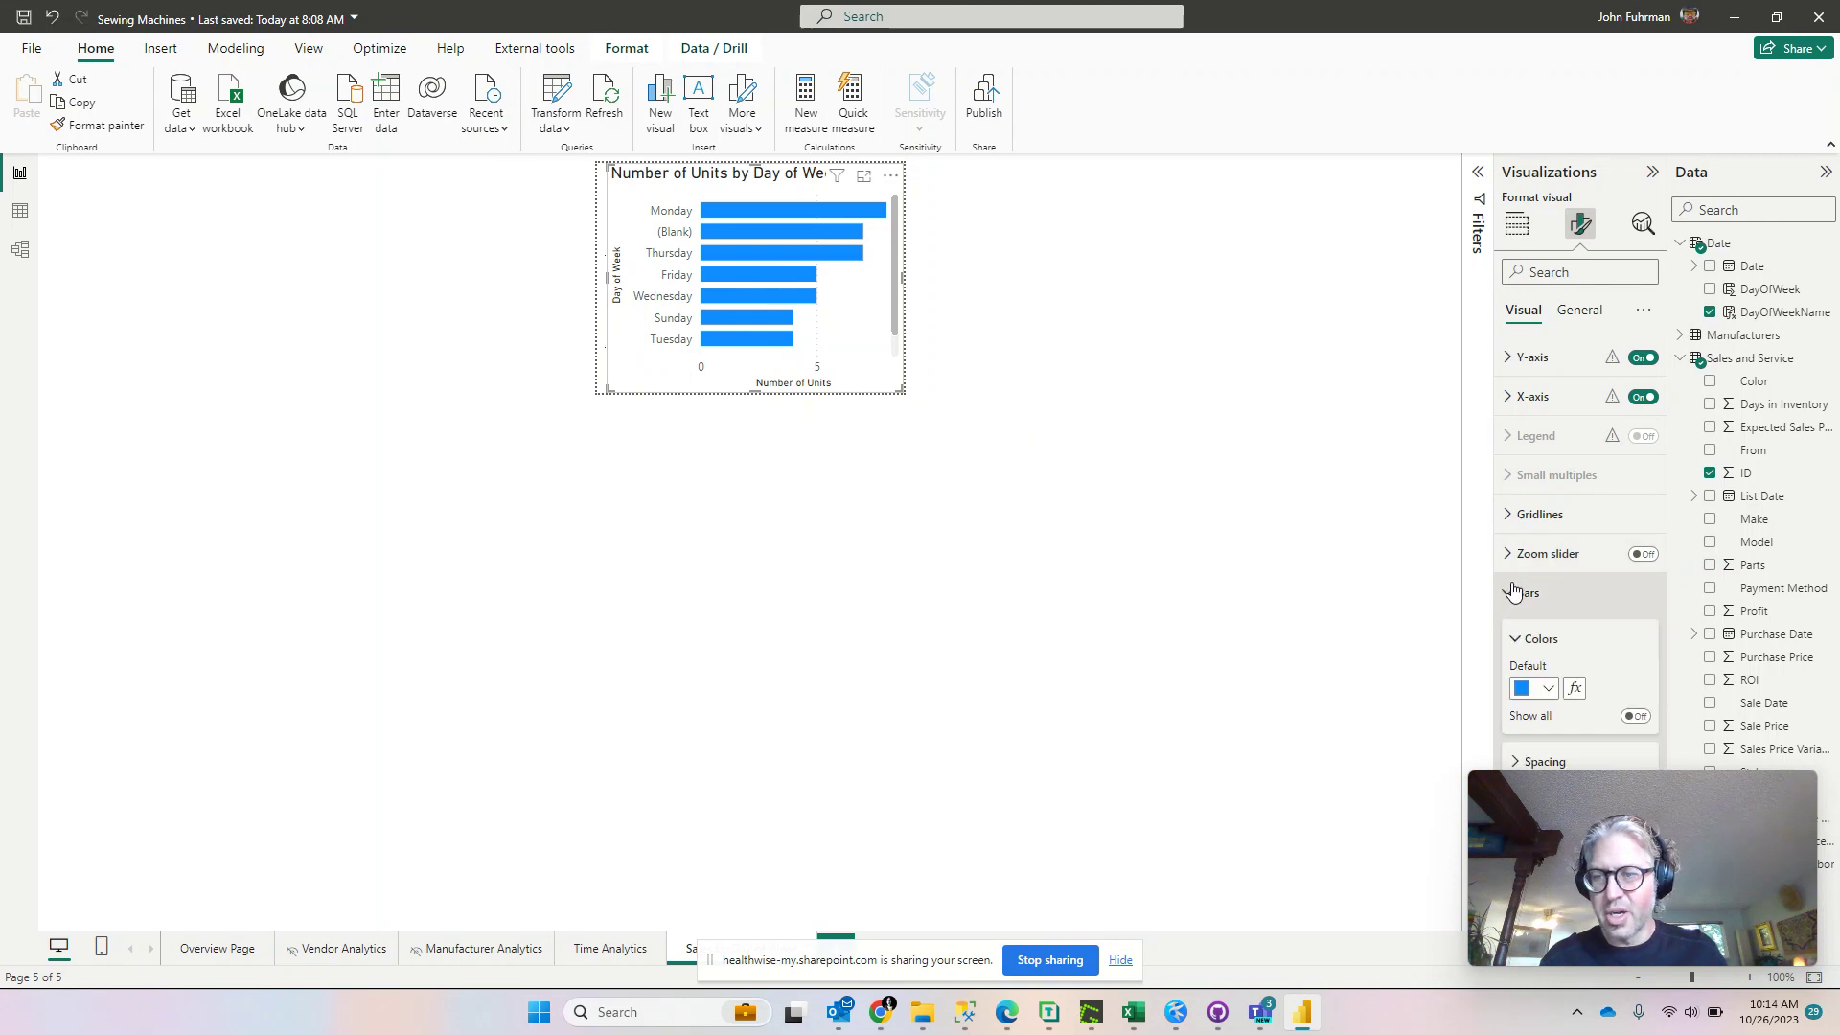
{"action": "left_click", "coordinate": [1635, 716]}
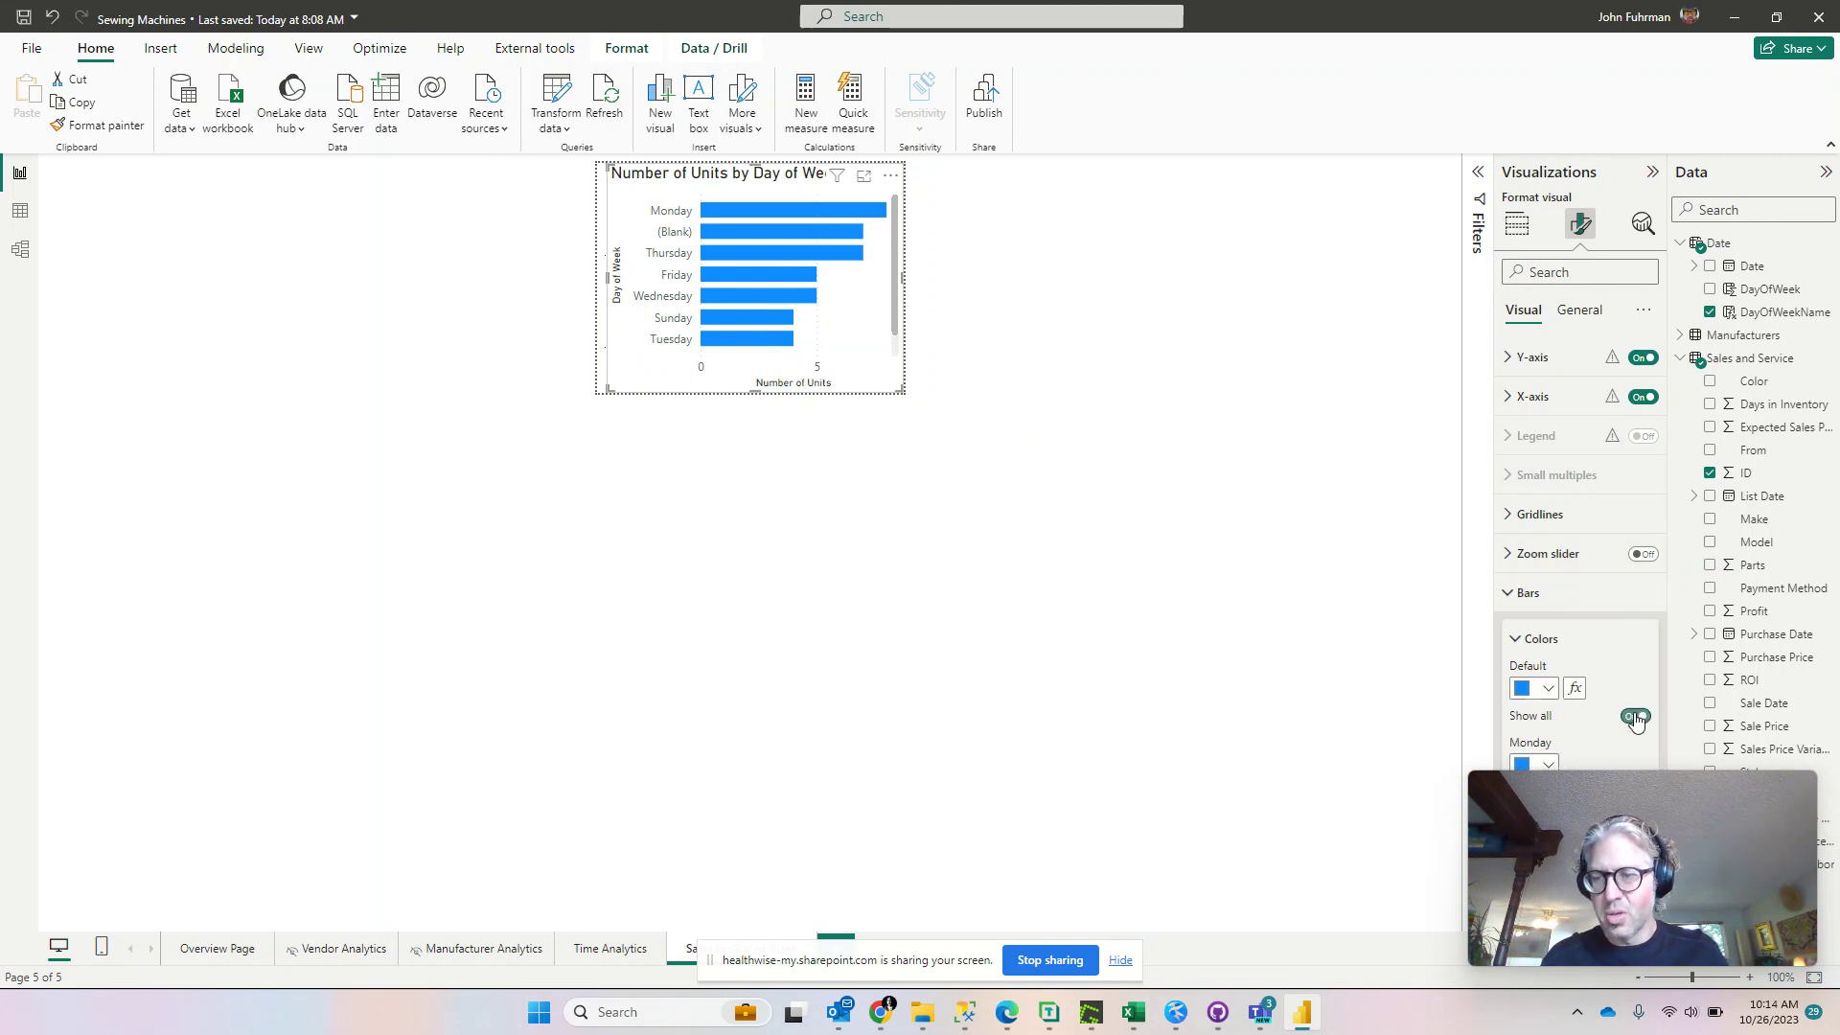
{"action": "scroll", "coordinate": [1635, 714], "scroll_direction": "down", "scroll_amount": 3}
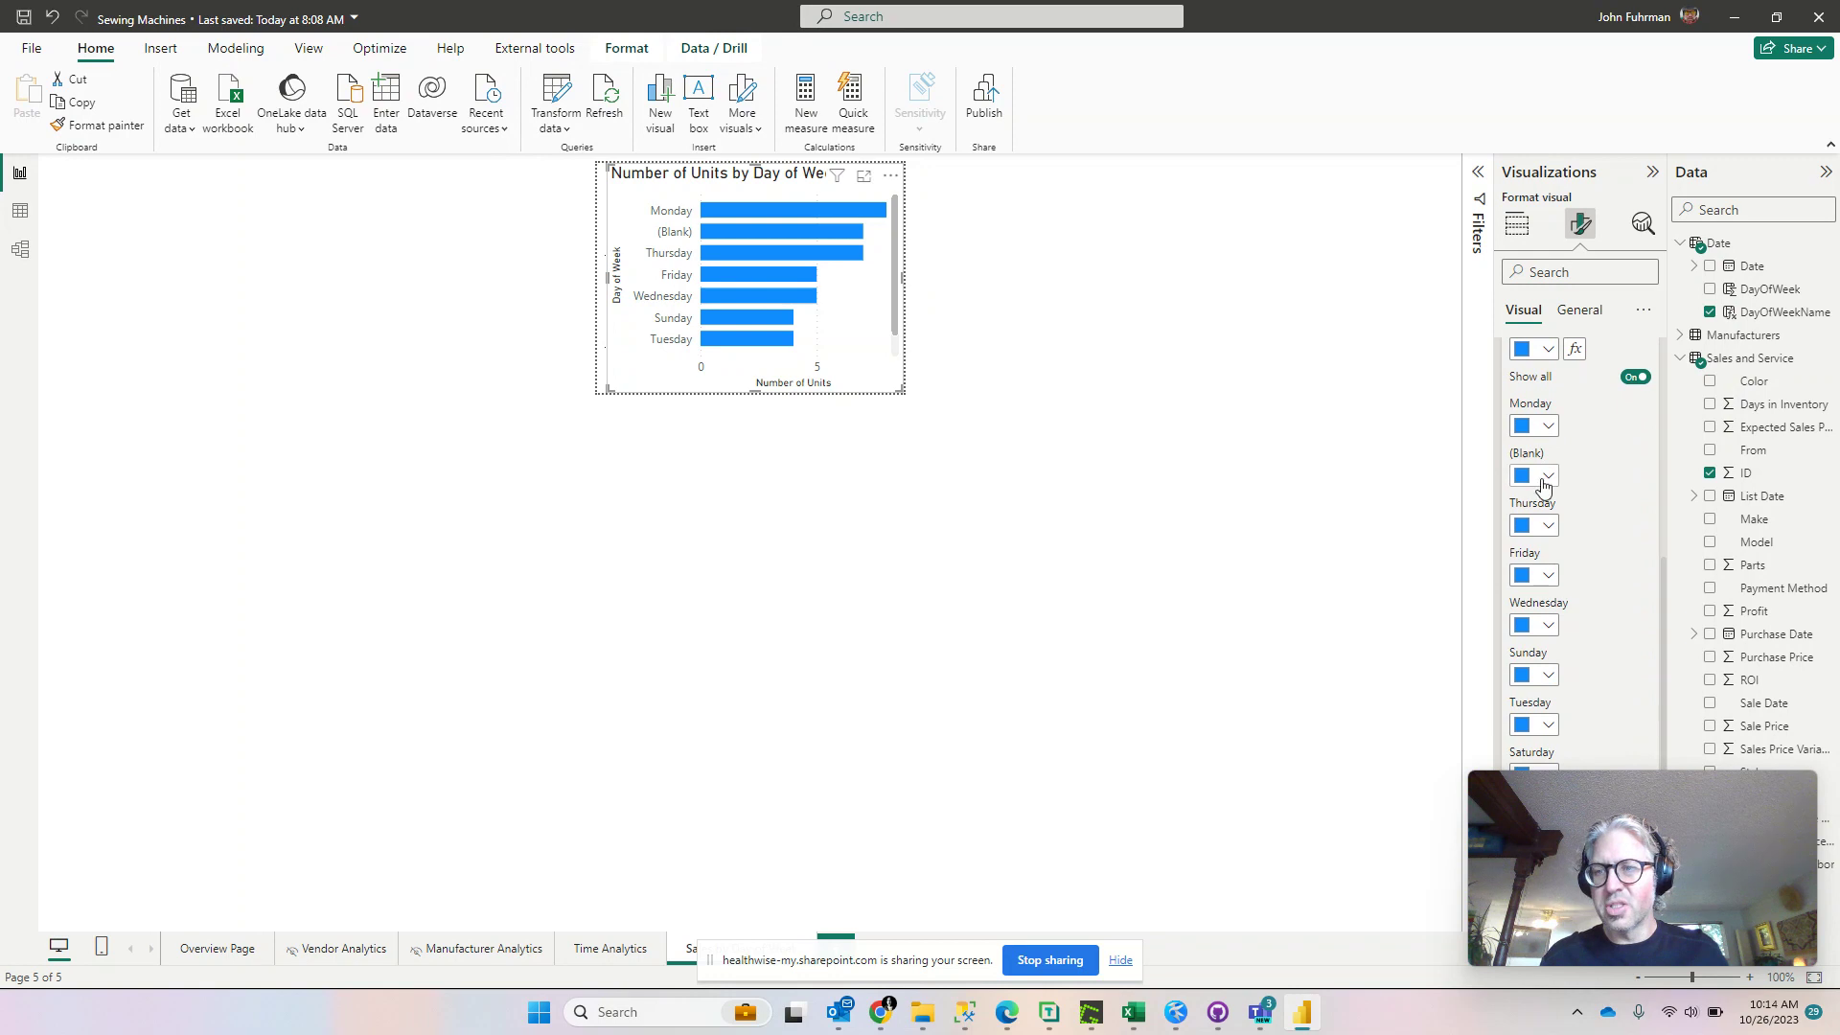
{"action": "left_click", "coordinate": [1545, 427]}
{"action": "left_click", "coordinate": [1545, 428]}
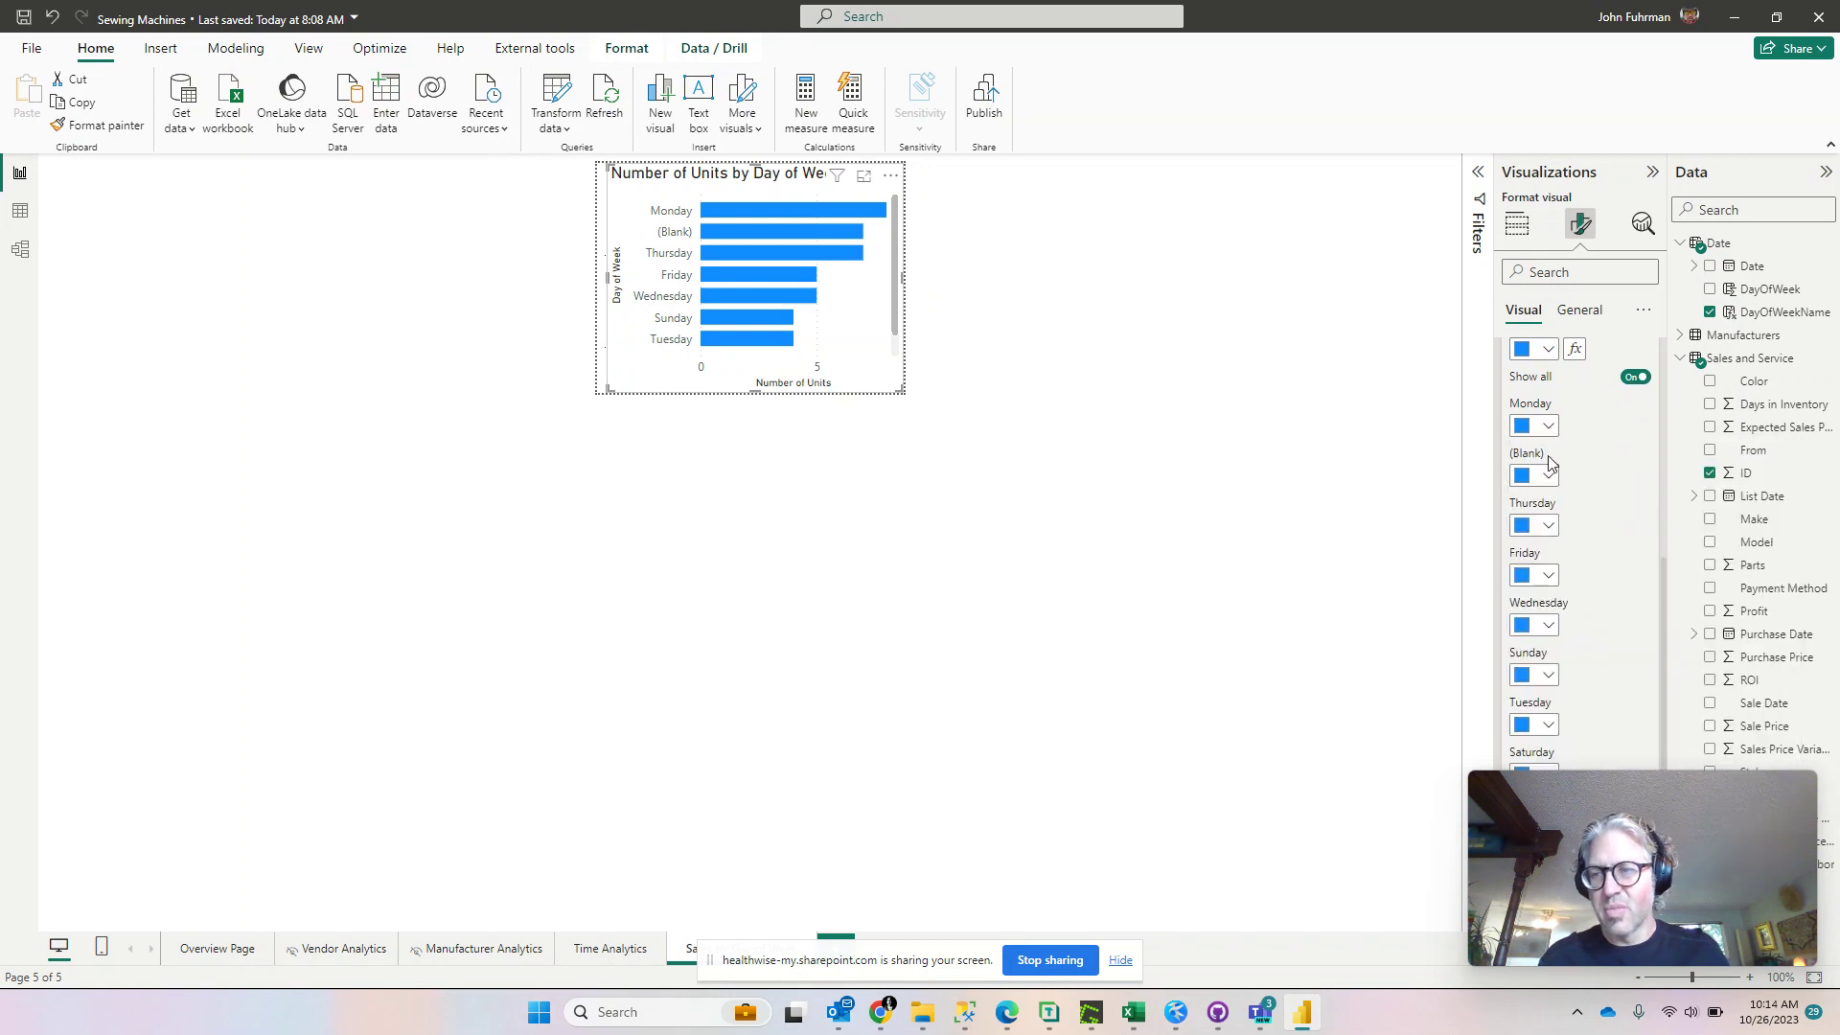
{"action": "left_click", "coordinate": [1545, 476]}
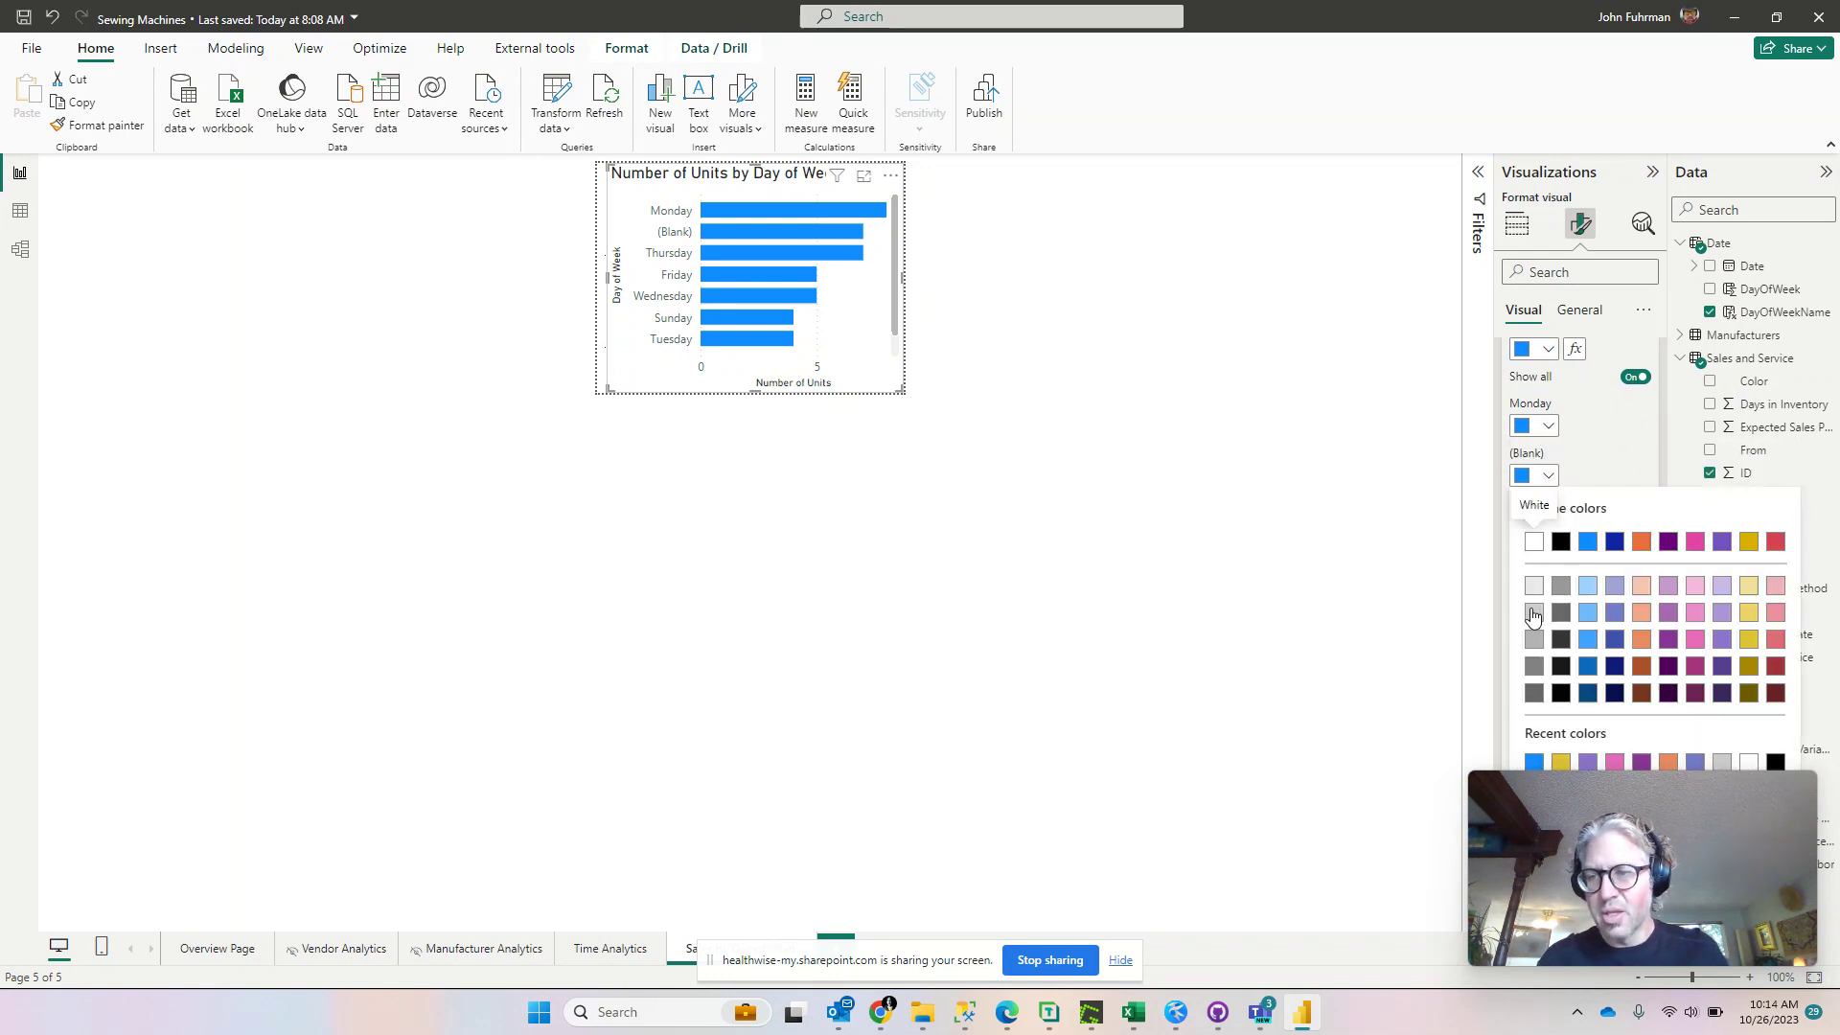
{"action": "left_click", "coordinate": [1535, 611]}
- Colour the Thursday bar dark grey, Friday slate blue, Wednesday salmon and Sunday yellow
{"action": "left_click", "coordinate": [1544, 526]}
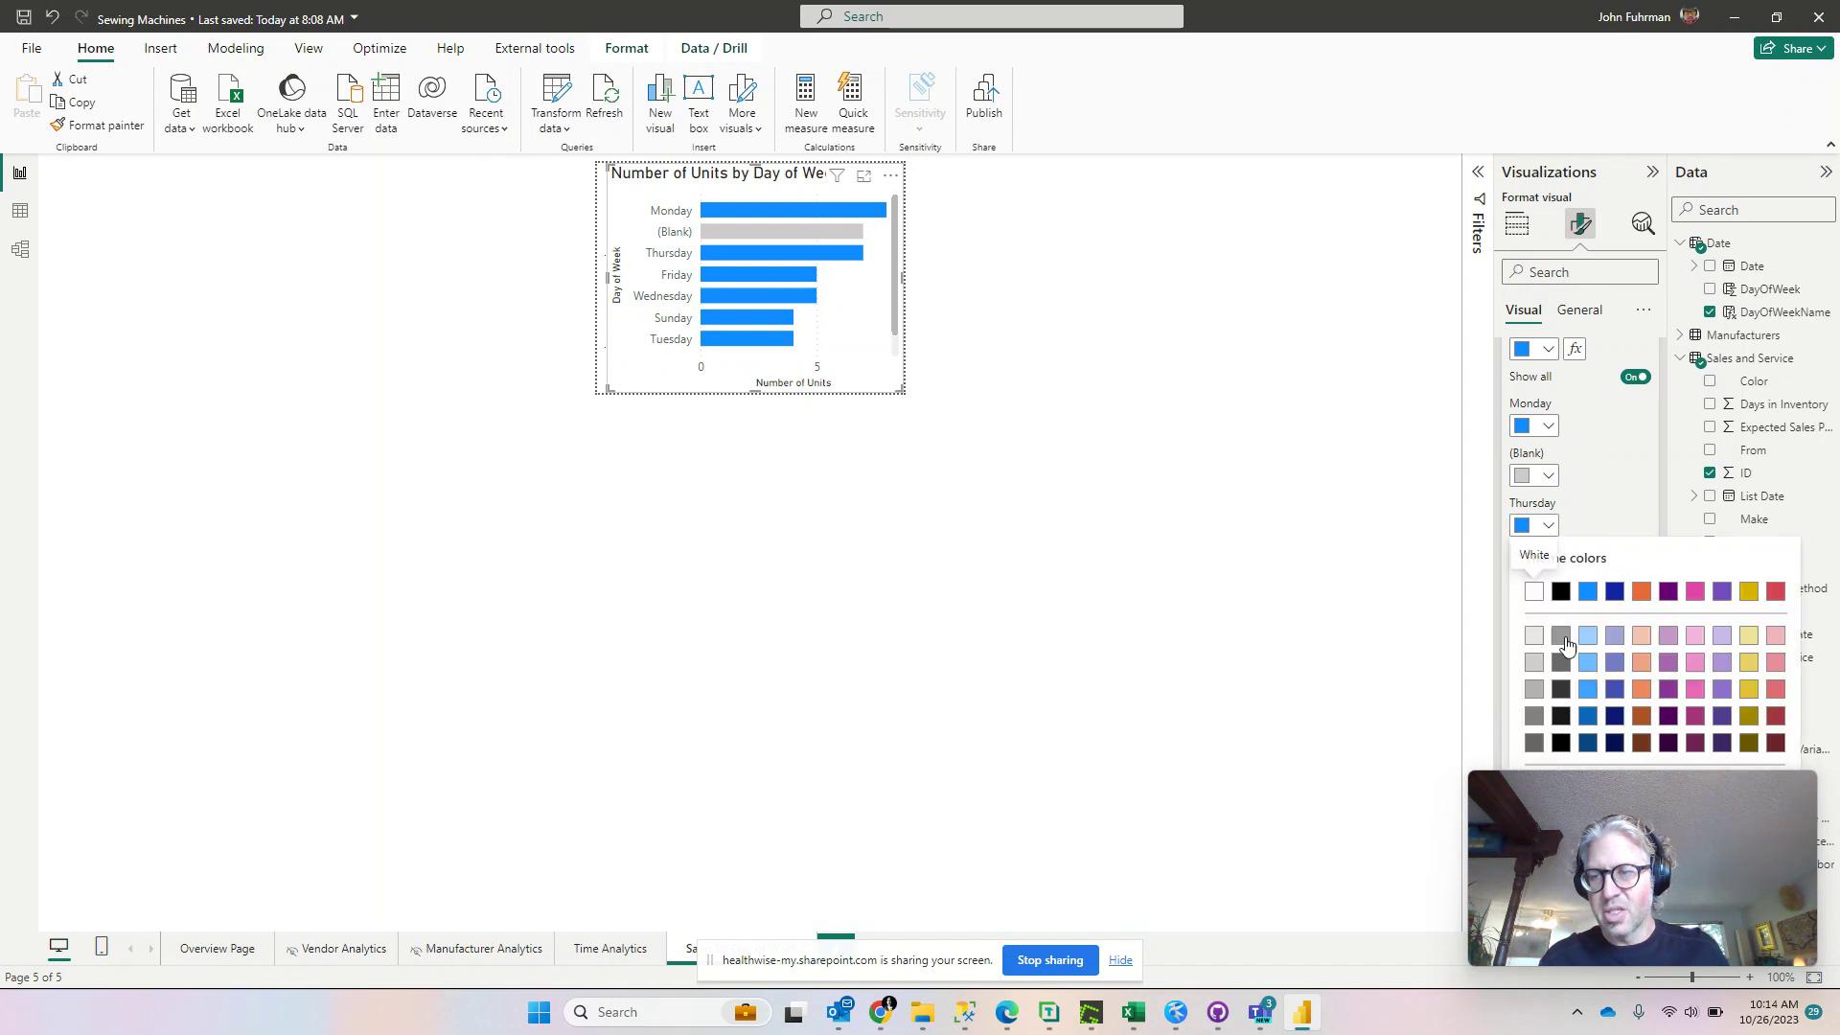
{"action": "left_click", "coordinate": [1554, 669]}
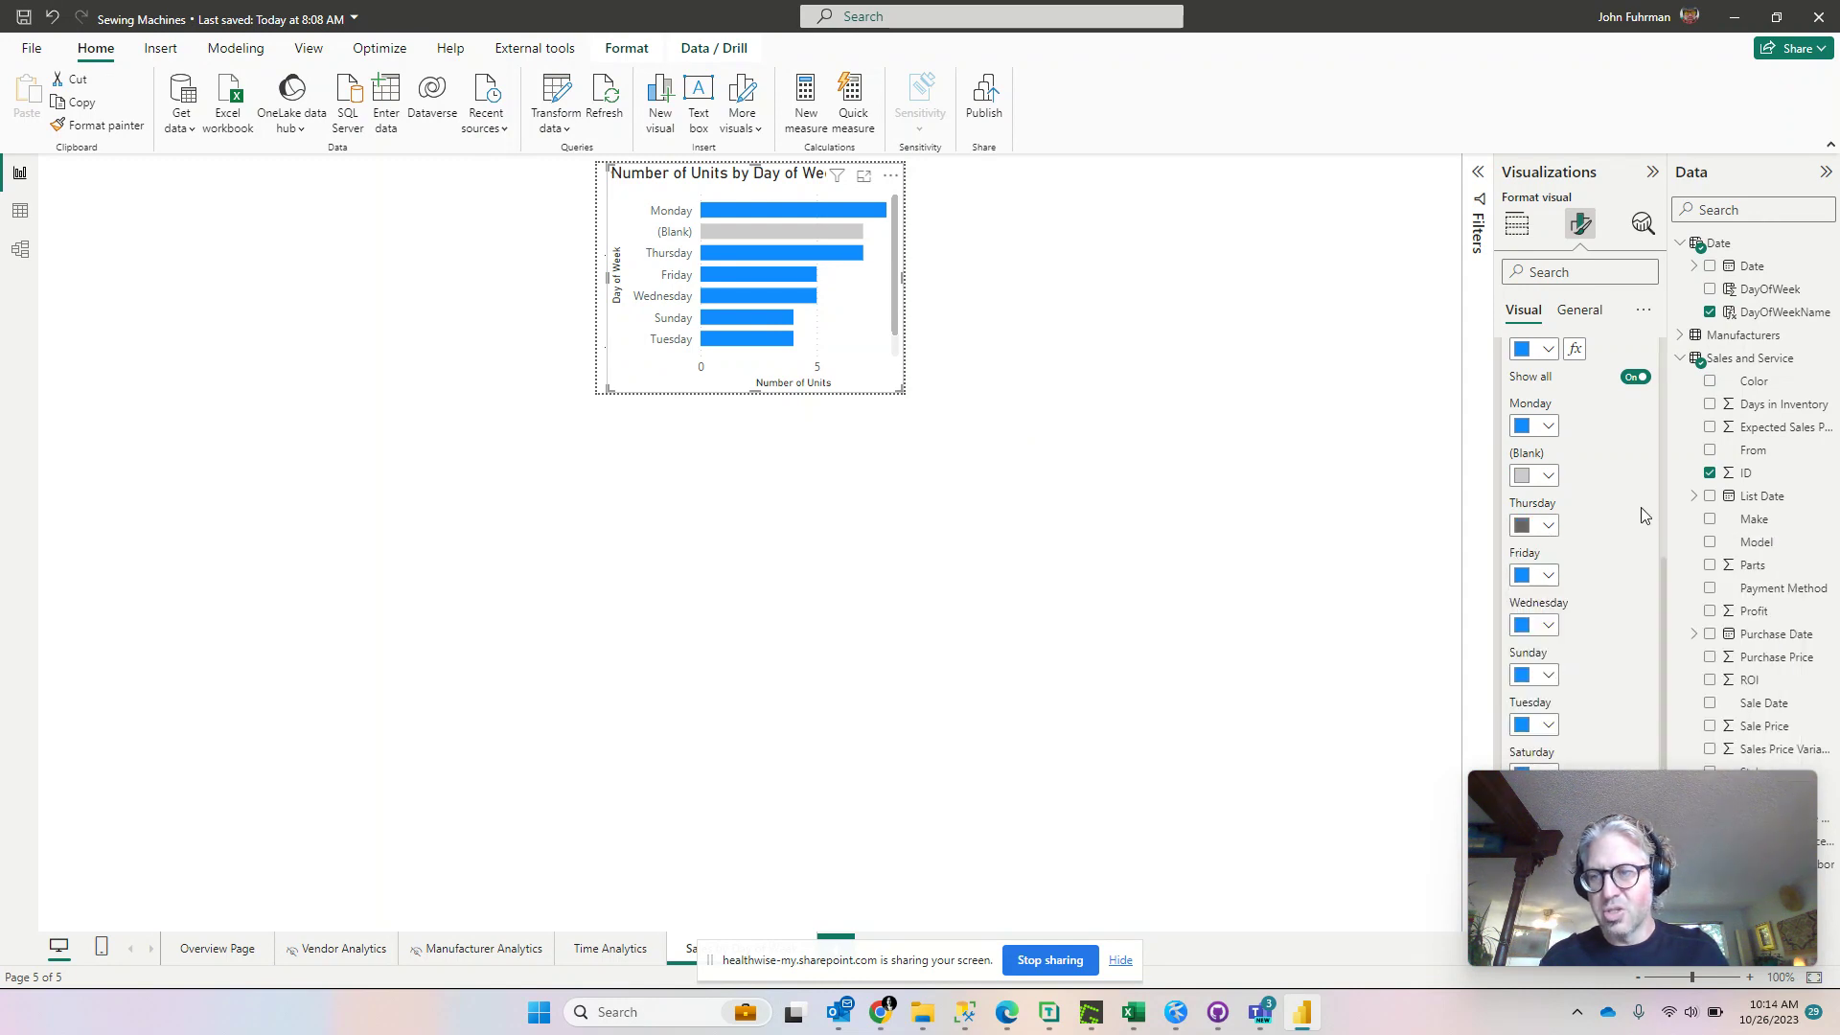
{"action": "left_click", "coordinate": [1544, 575]}
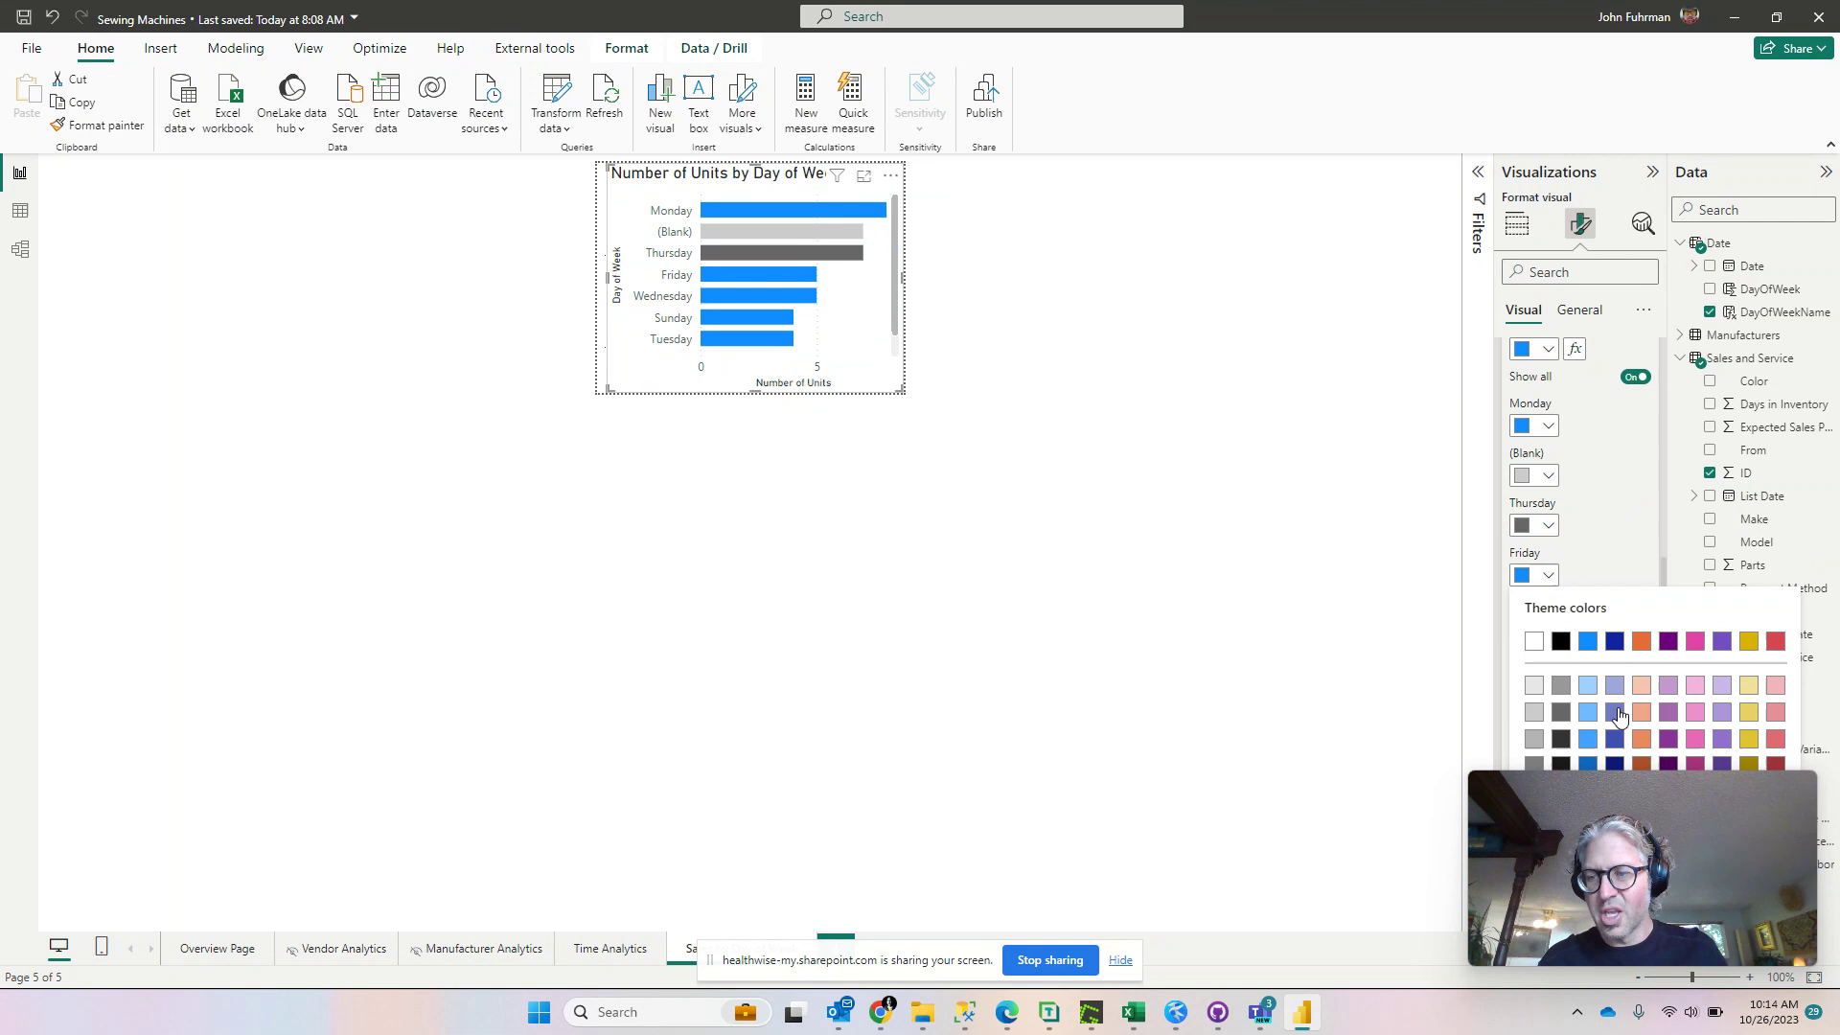
{"action": "left_click", "coordinate": [1615, 711]}
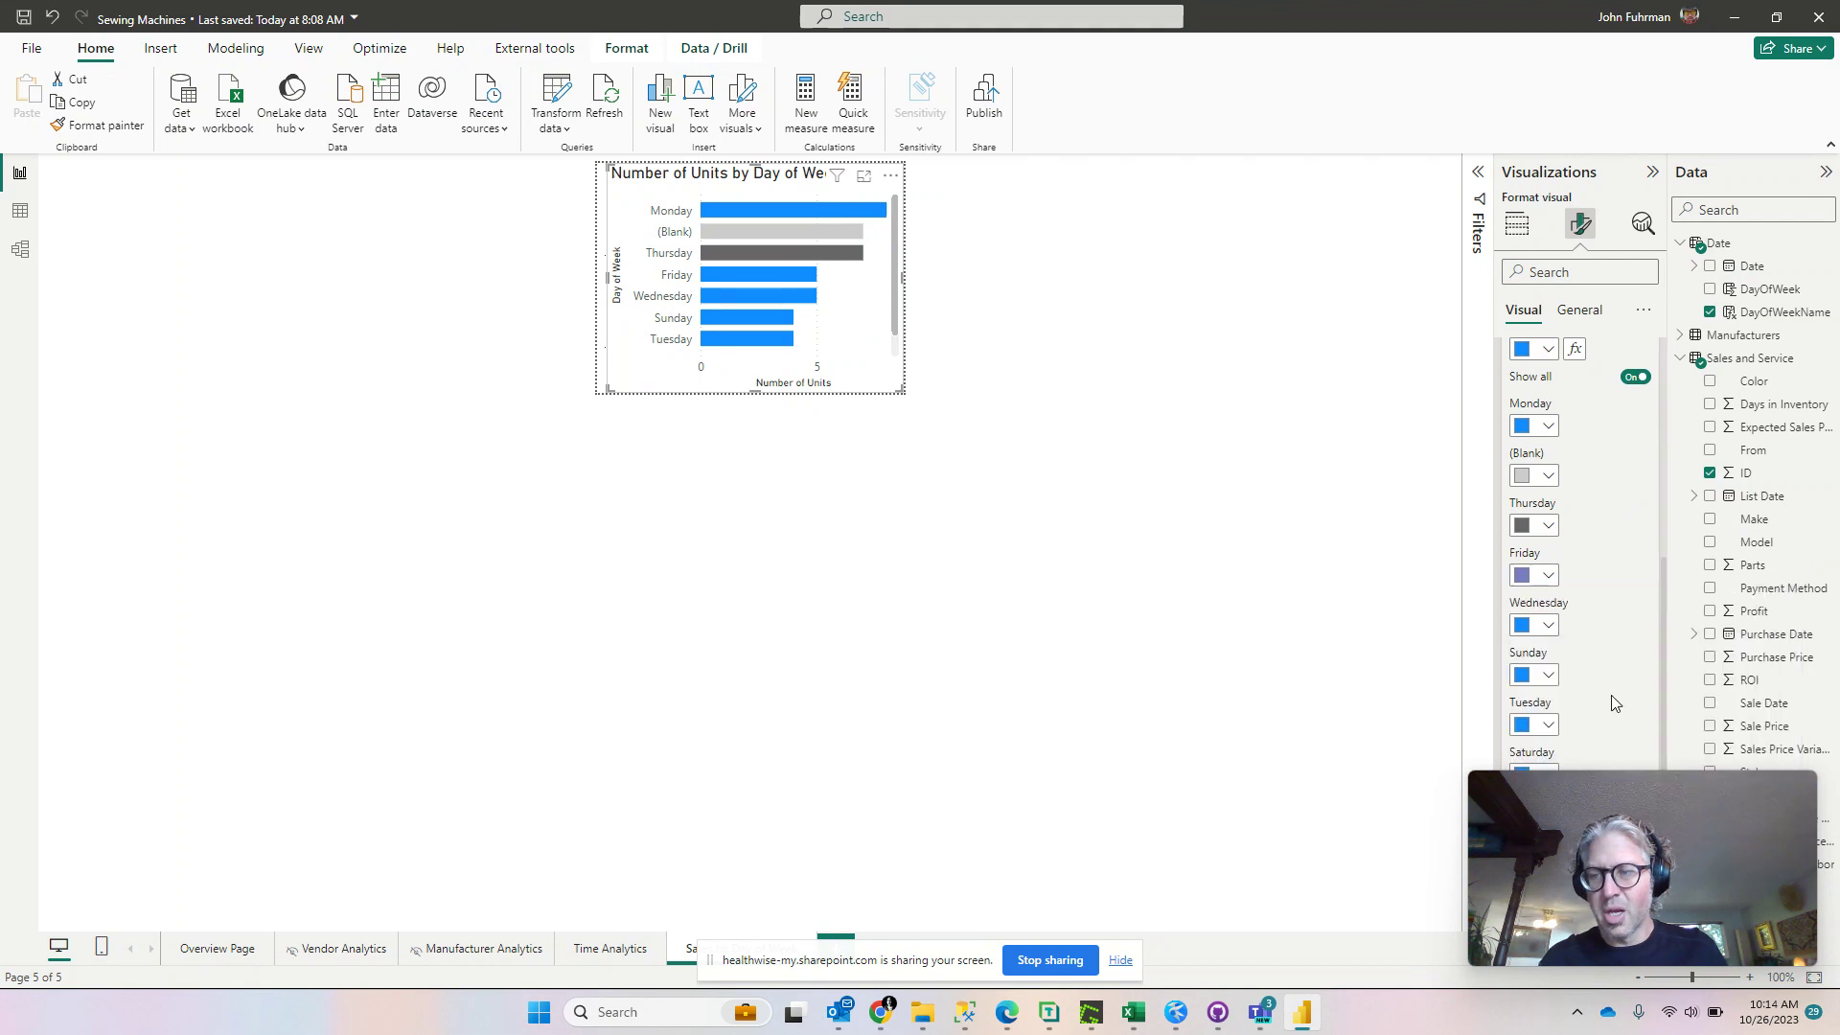
{"action": "left_click", "coordinate": [1545, 625]}
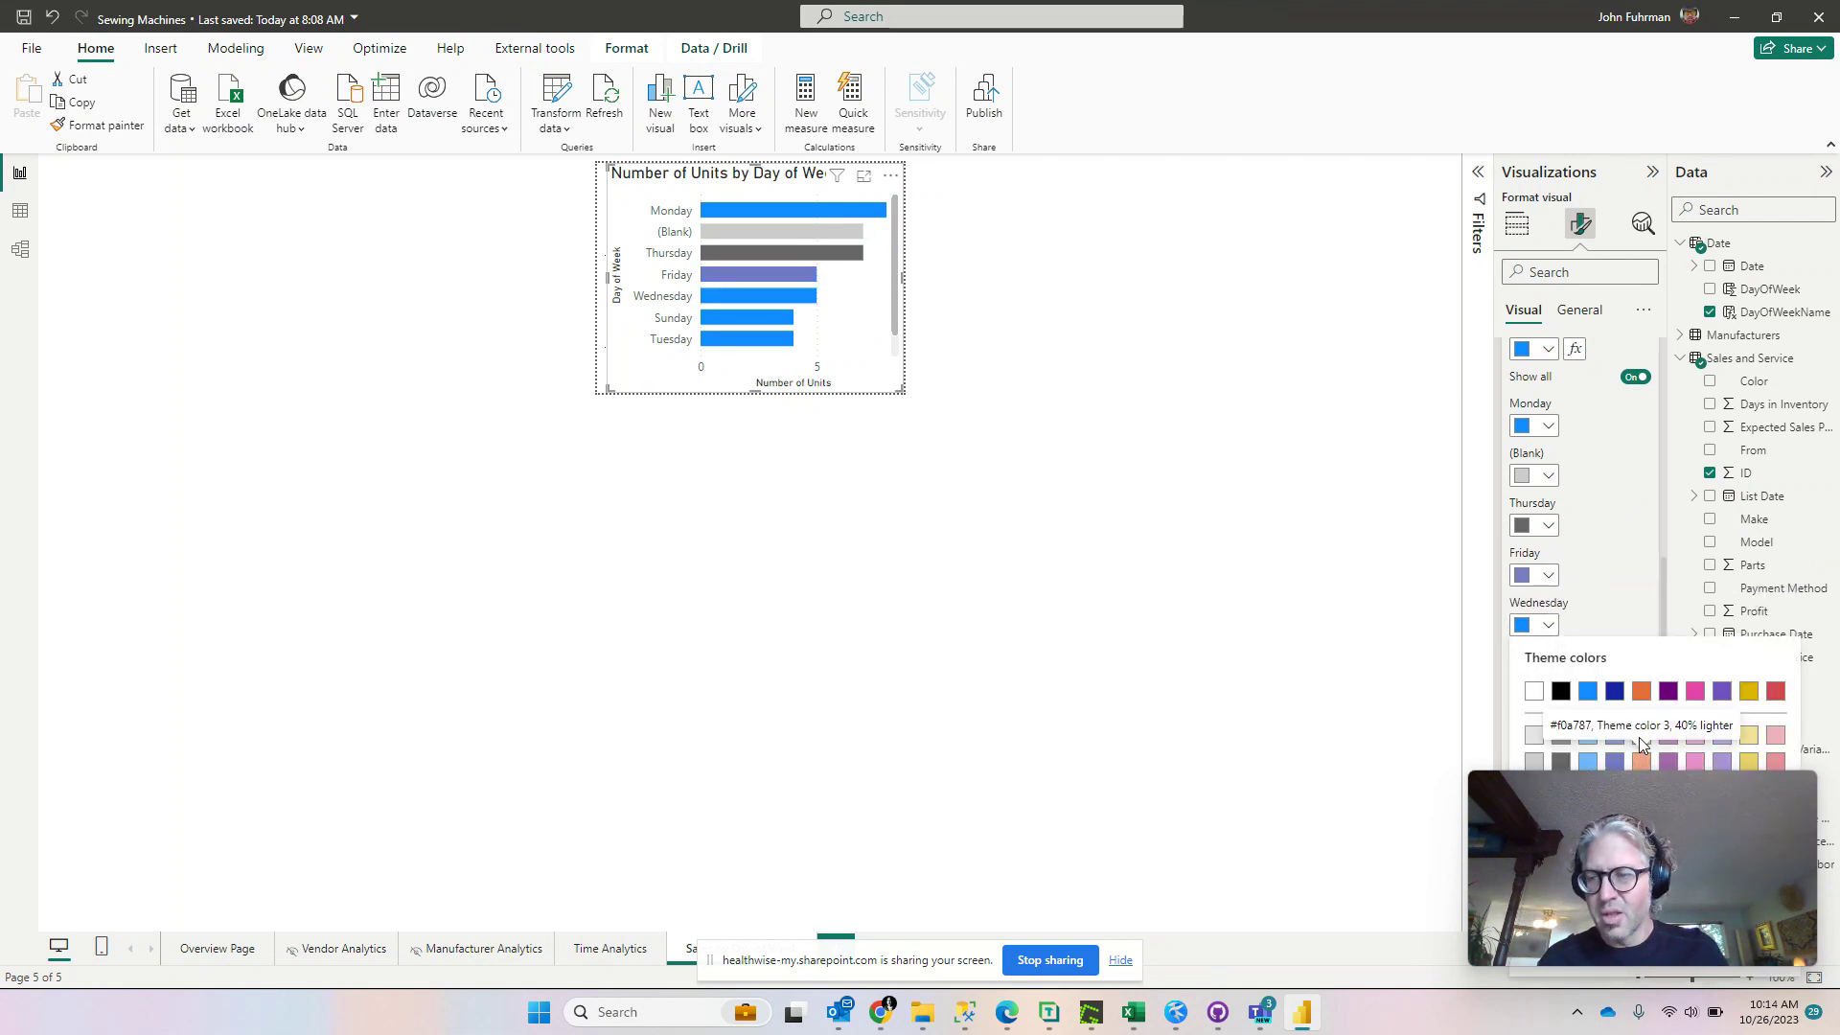
{"action": "left_click", "coordinate": [1641, 737]}
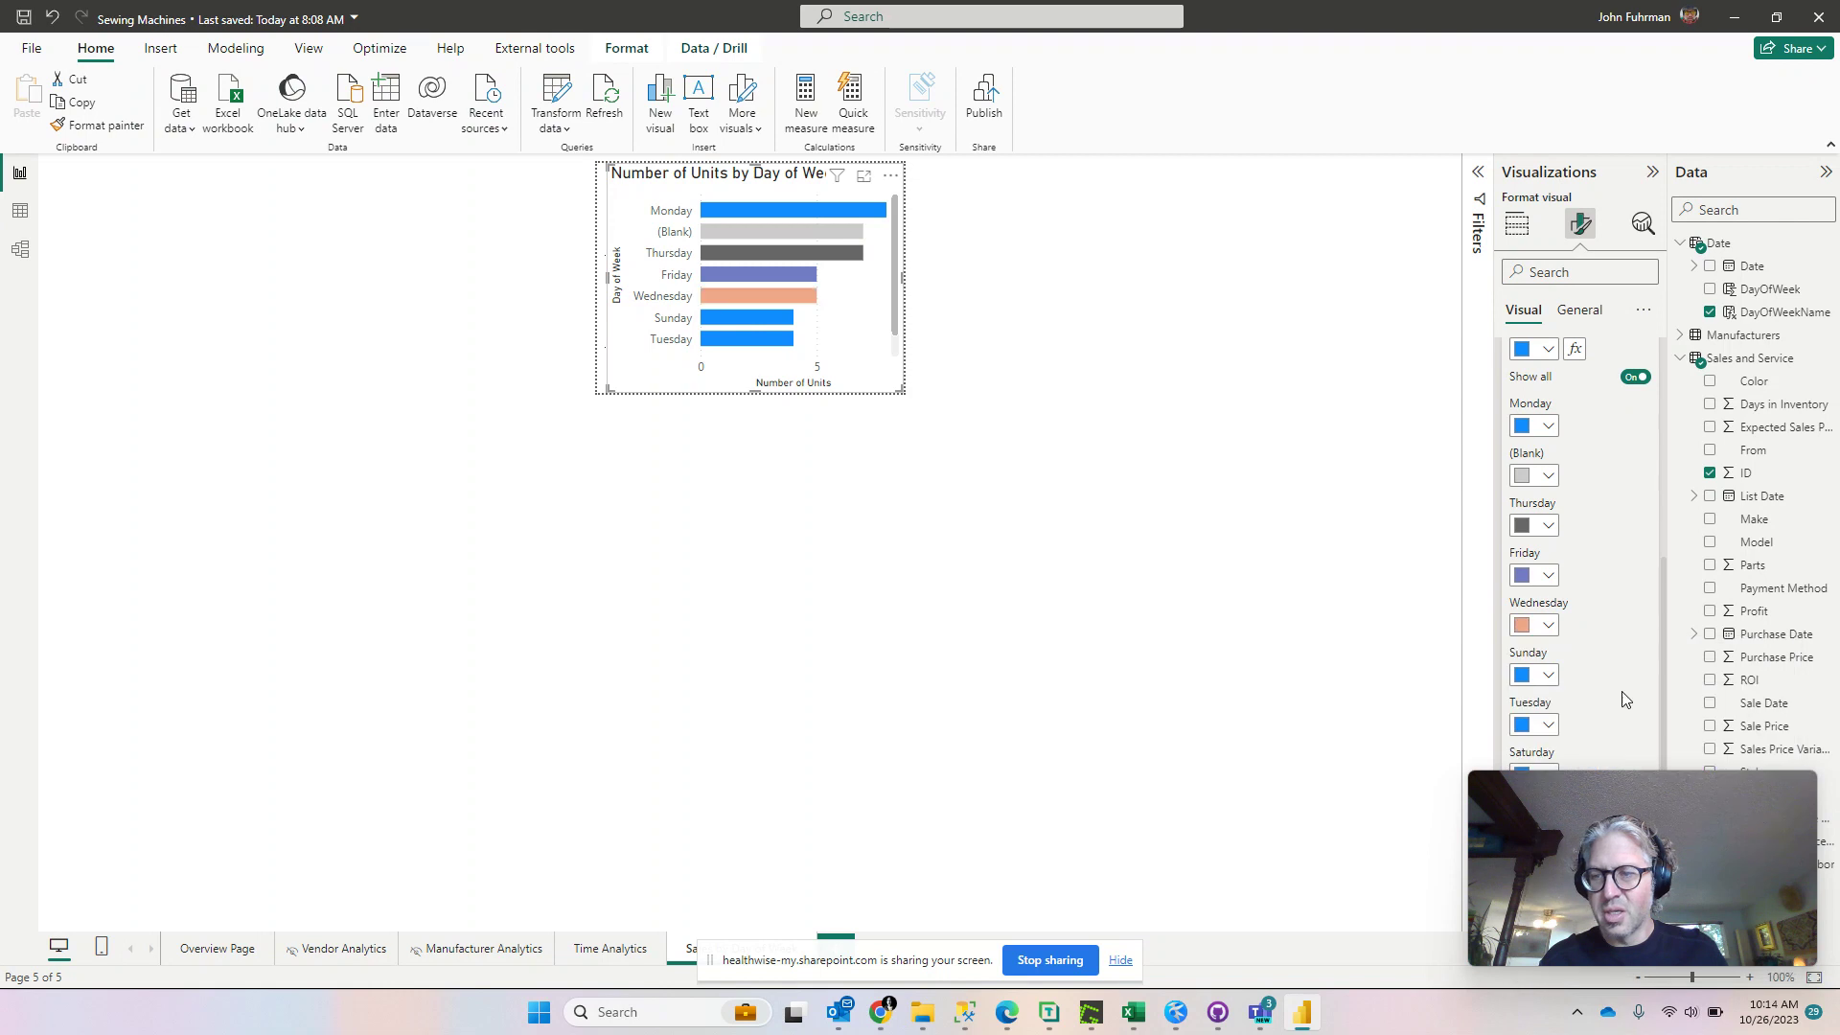
{"action": "left_click", "coordinate": [1537, 683]}
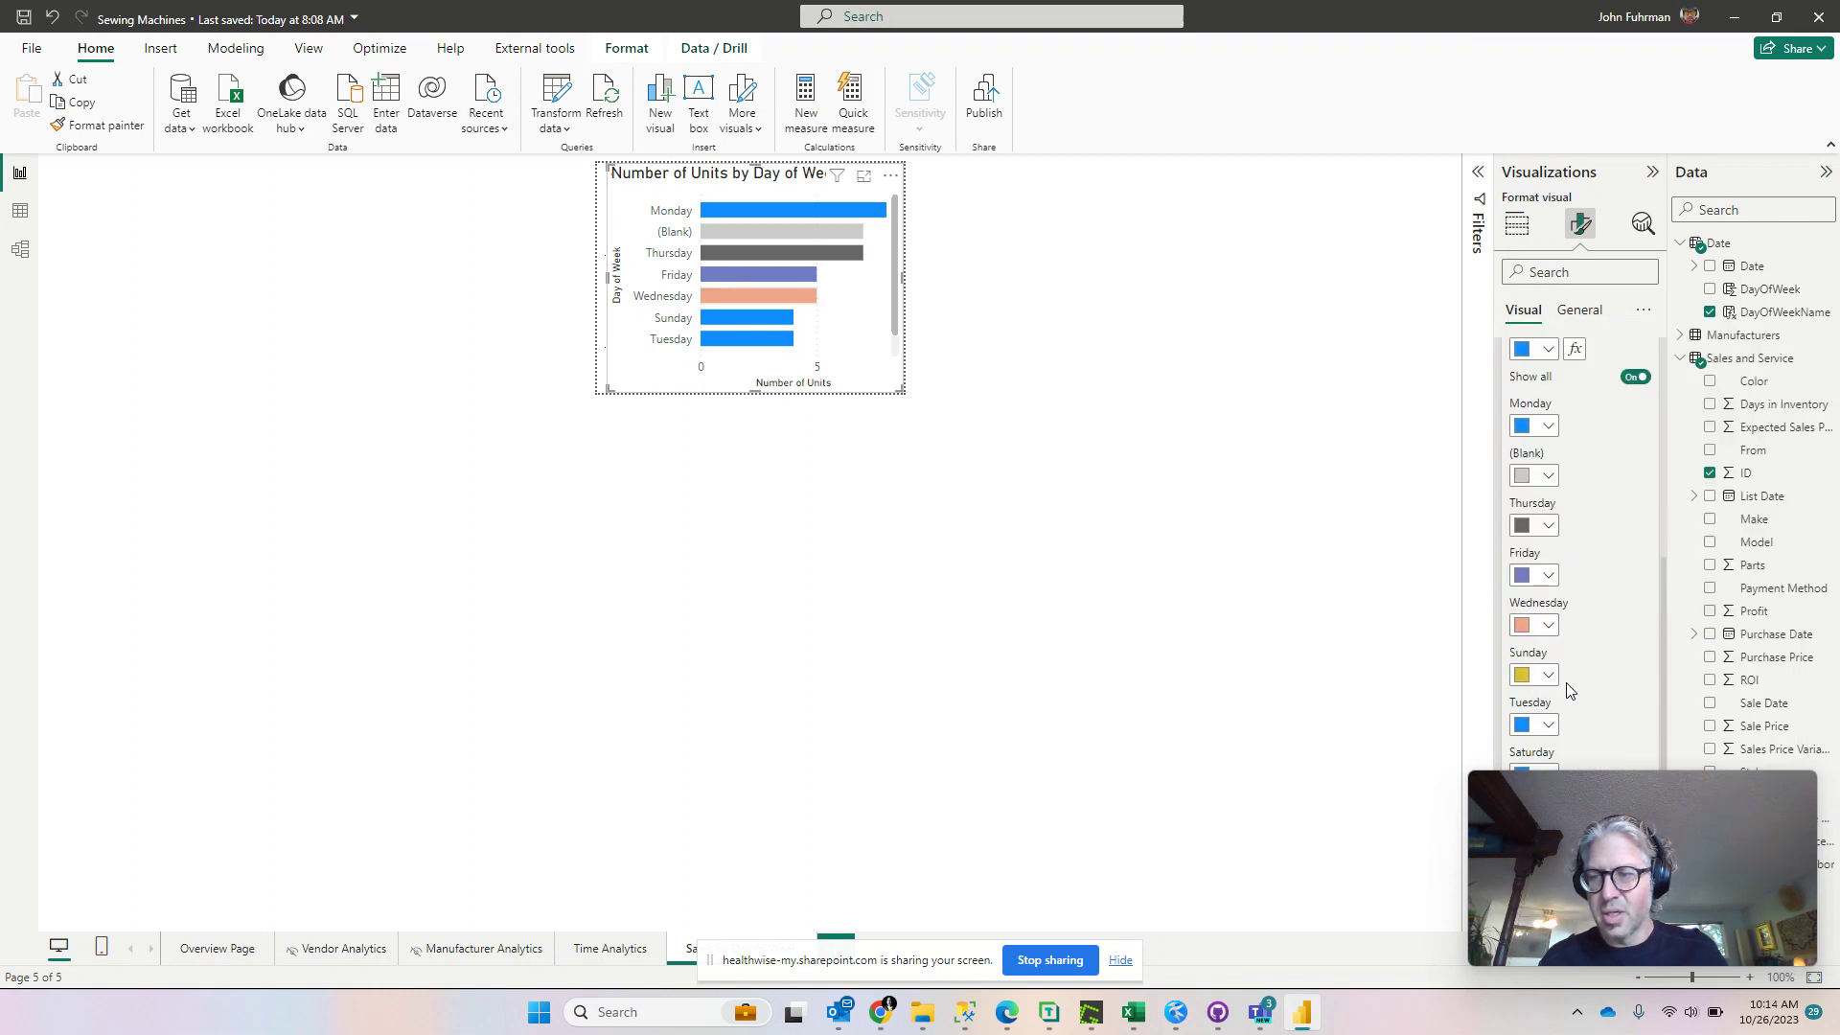
{"action": "left_click", "coordinate": [1668, 594]}
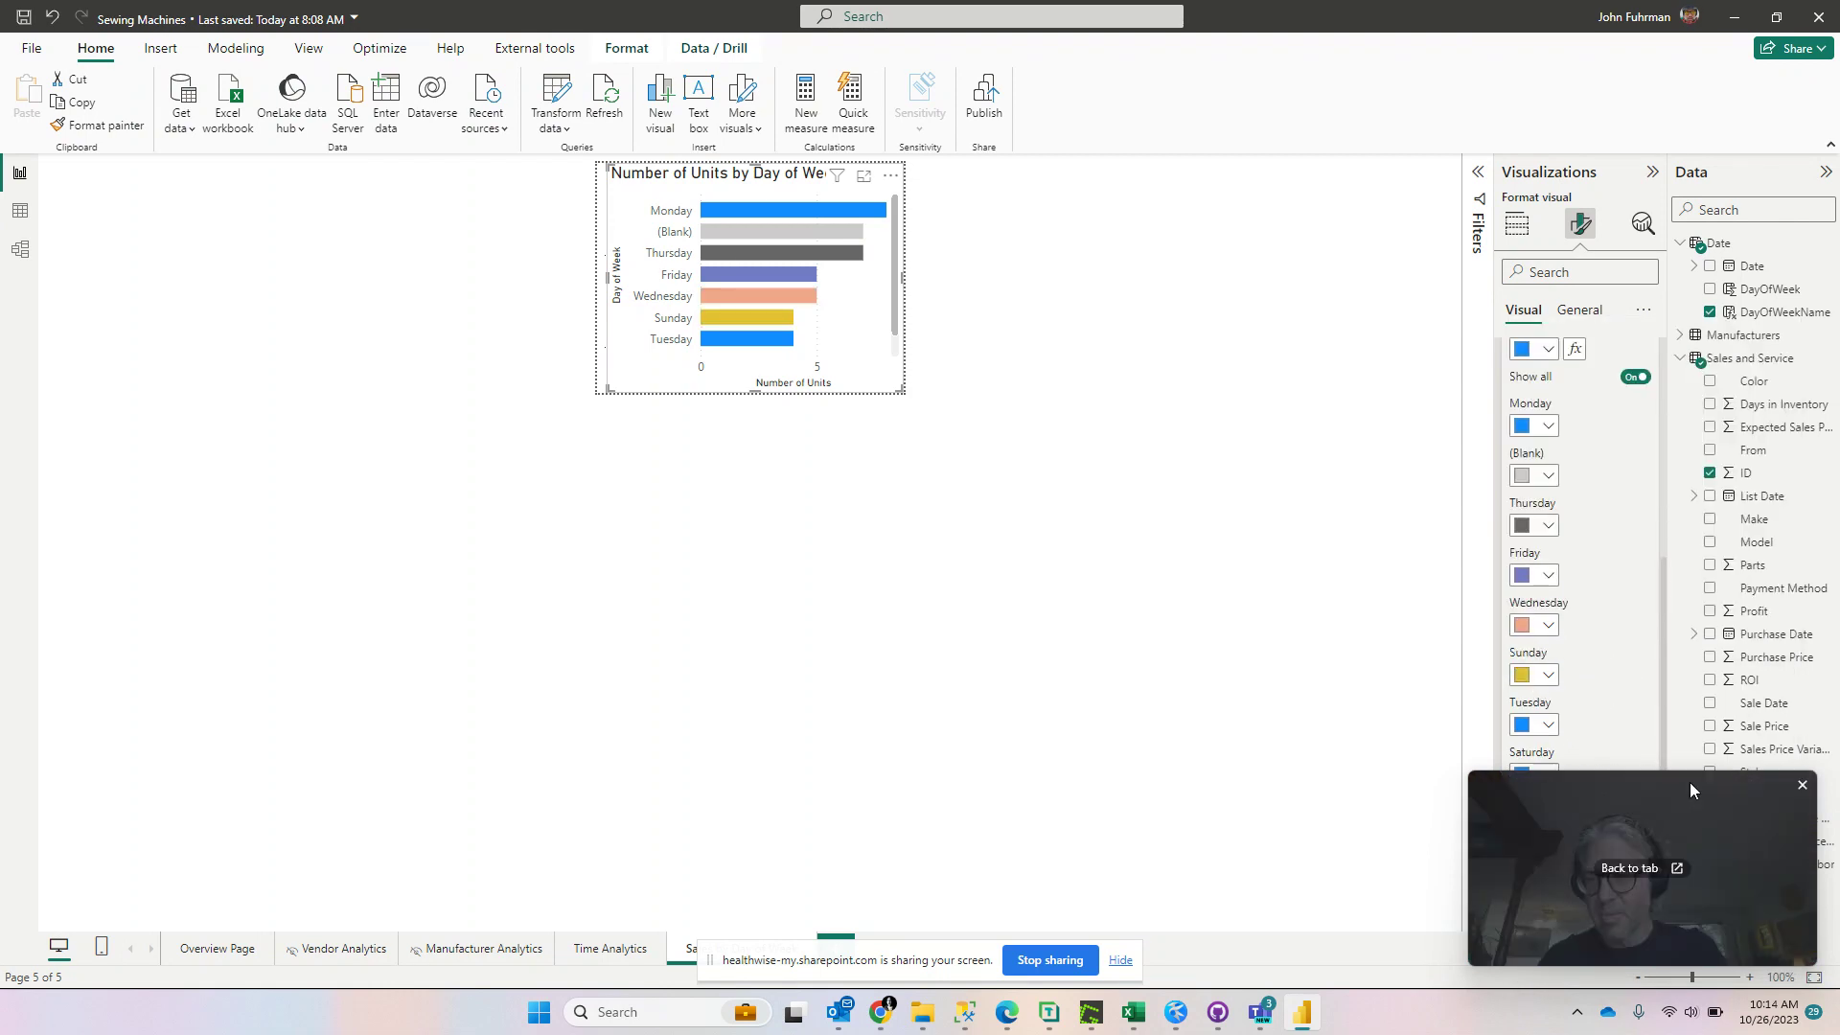
- Make the Tuesday bar pink and the Saturday bar purple, then deselect the chart
{"action": "left_click_drag", "start_coordinate": [1686, 790], "coordinate": [1162, 724]}
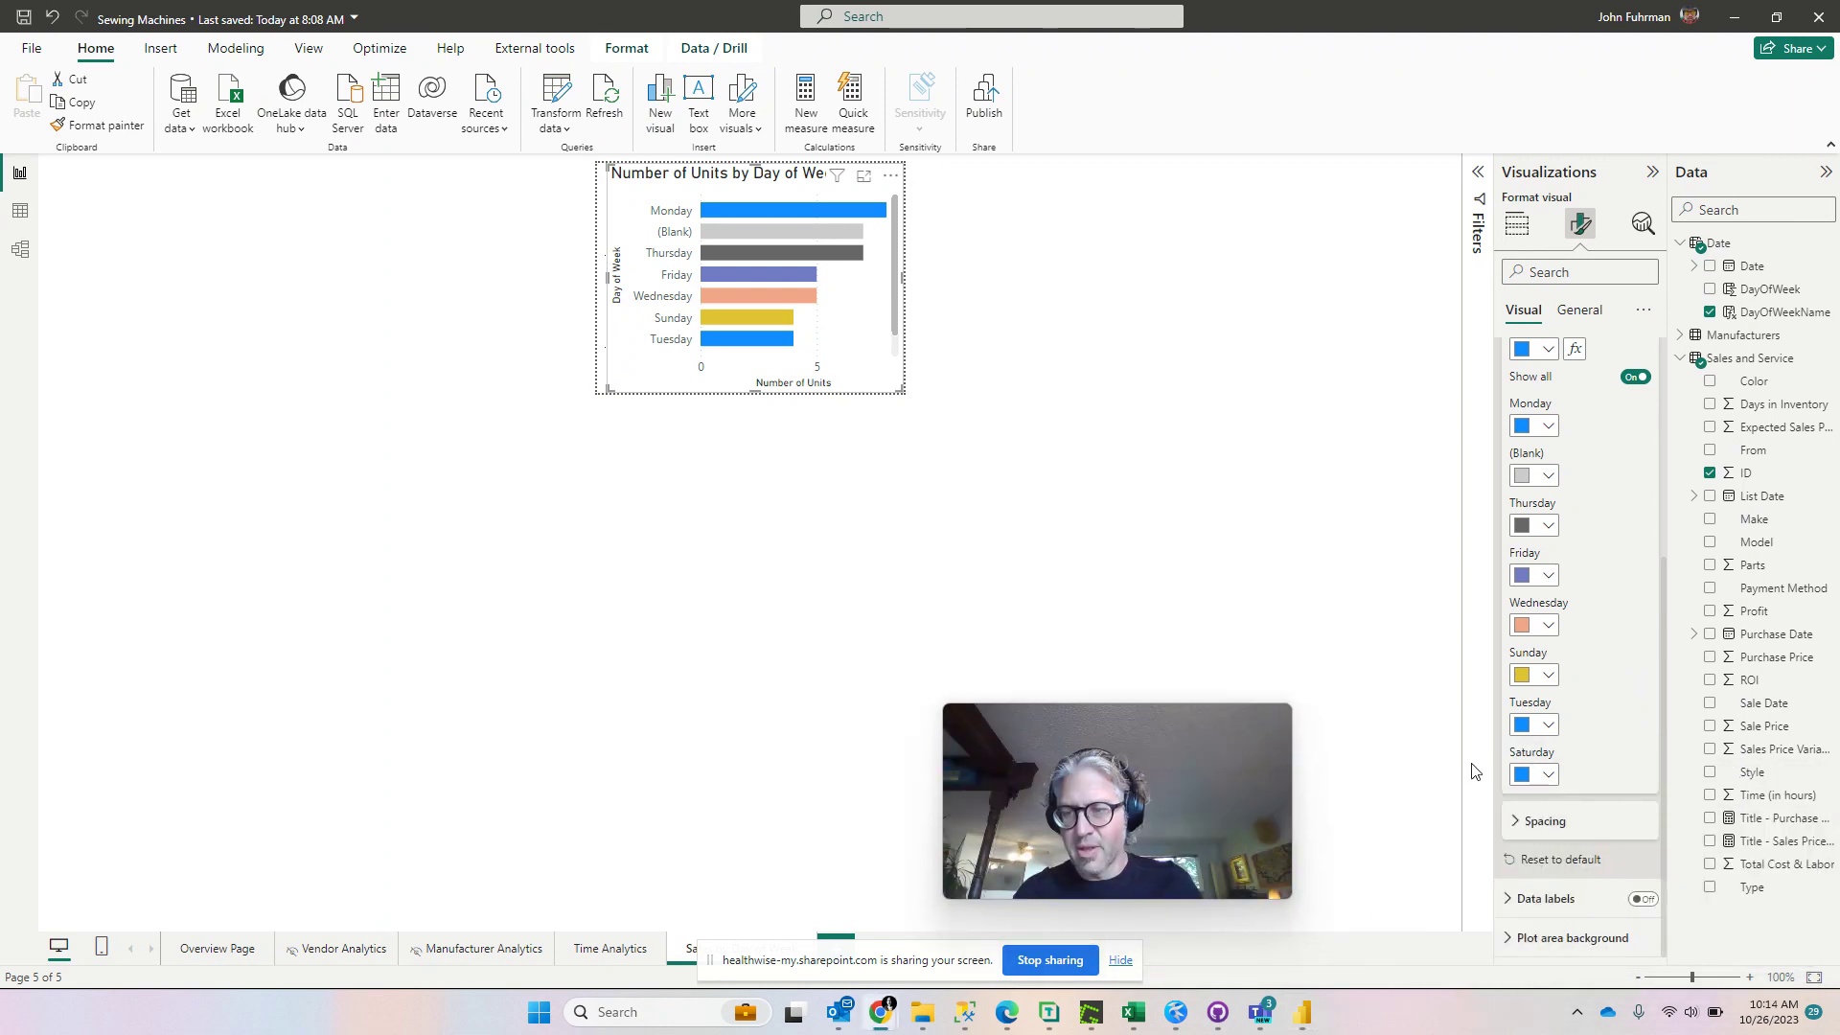
{"action": "left_click", "coordinate": [1548, 725]}
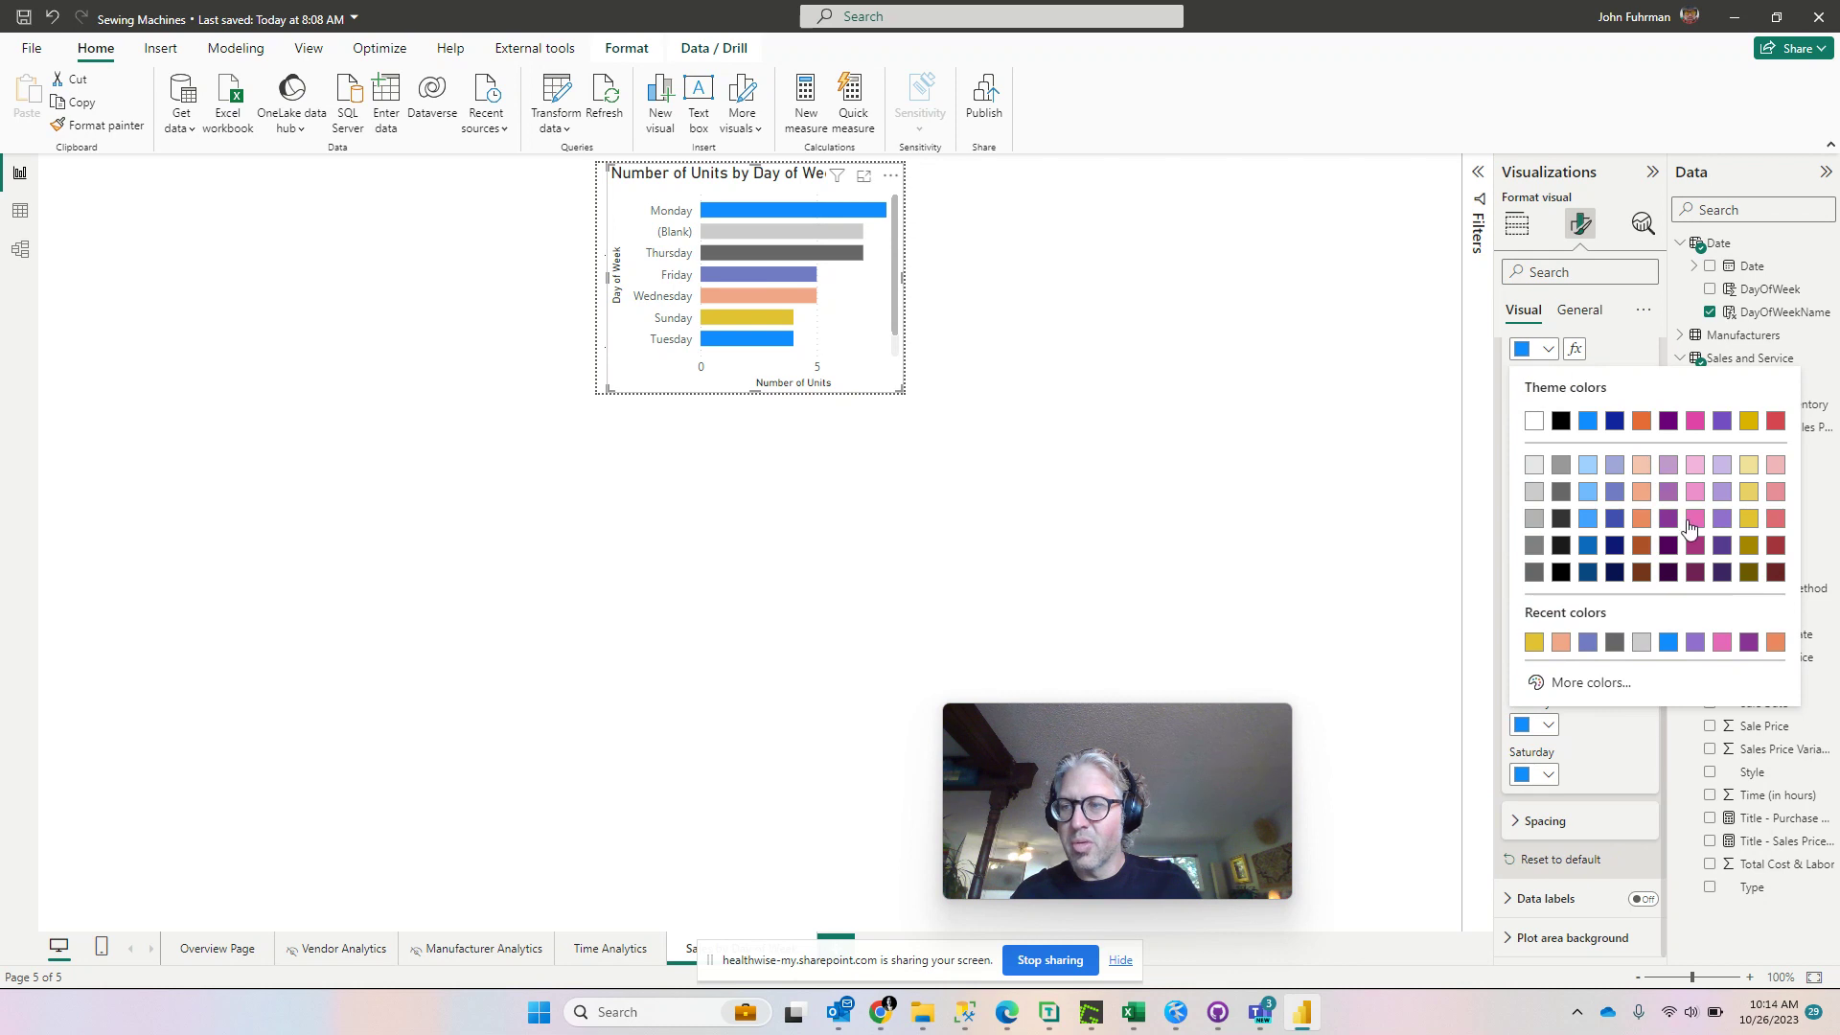
{"action": "left_click", "coordinate": [1694, 518]}
{"action": "left_click", "coordinate": [1542, 783]}
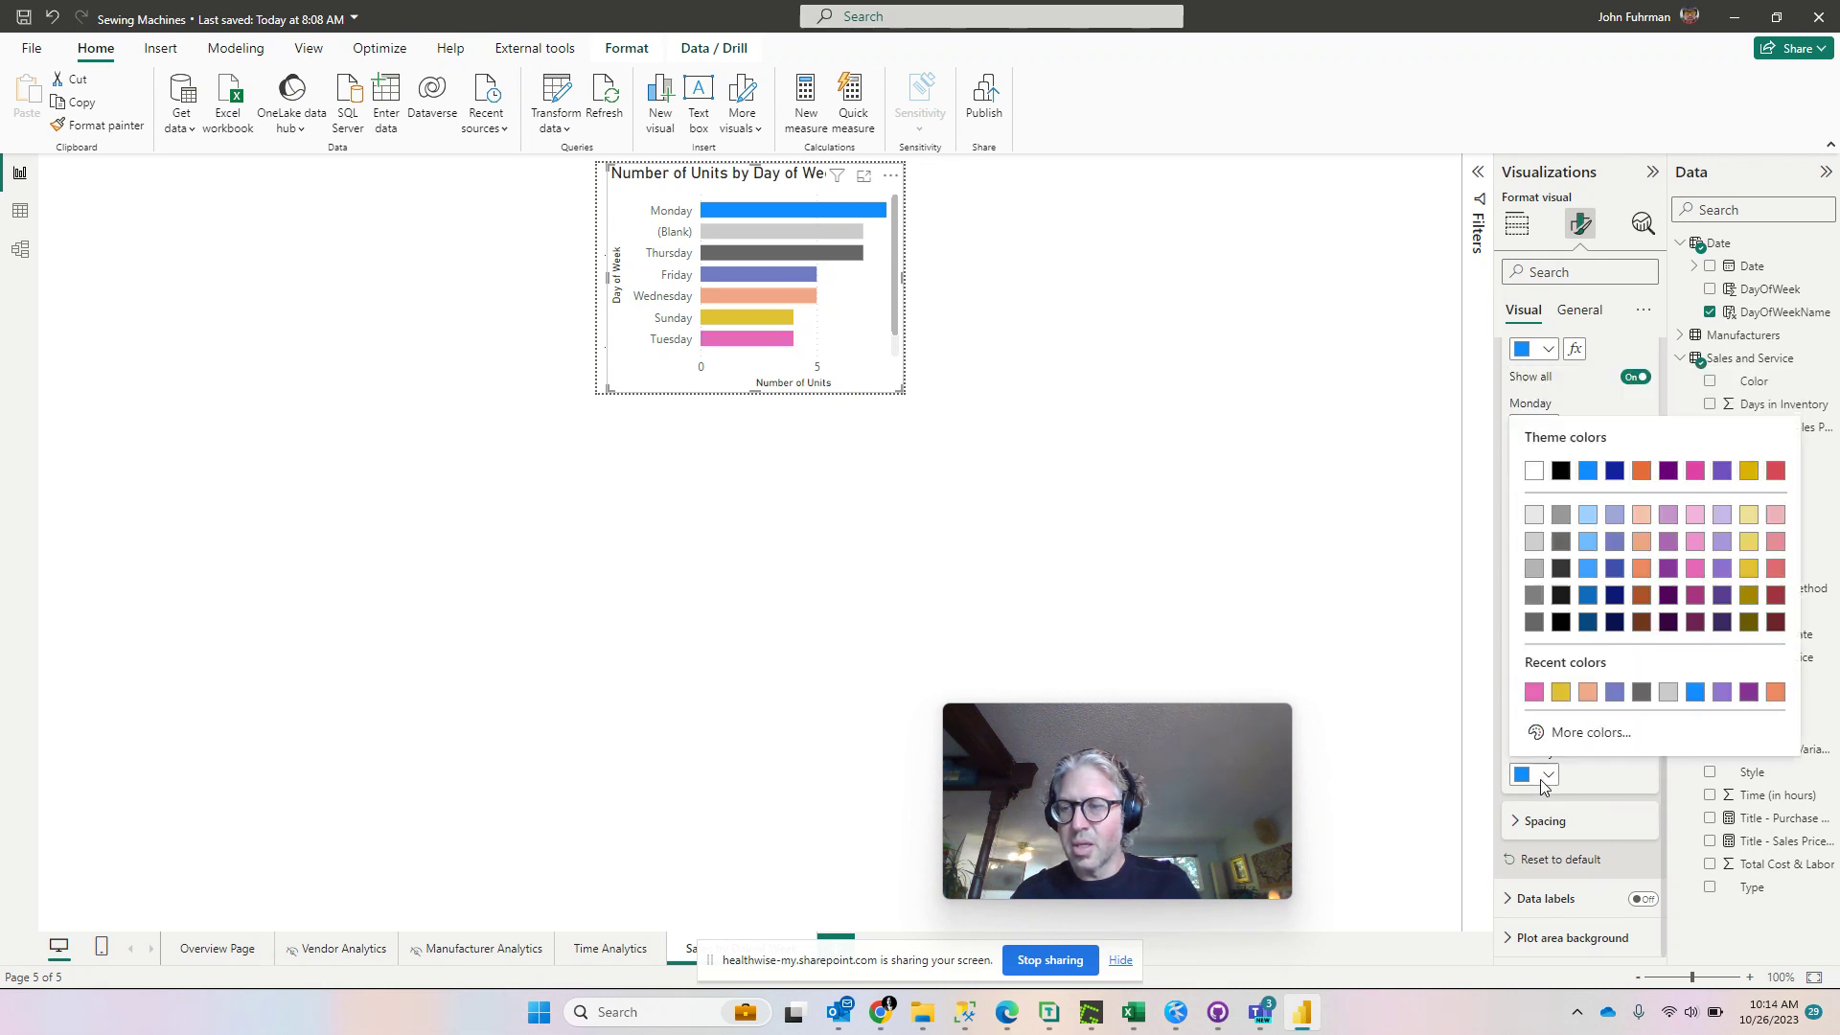
{"action": "left_click", "coordinate": [1748, 694]}
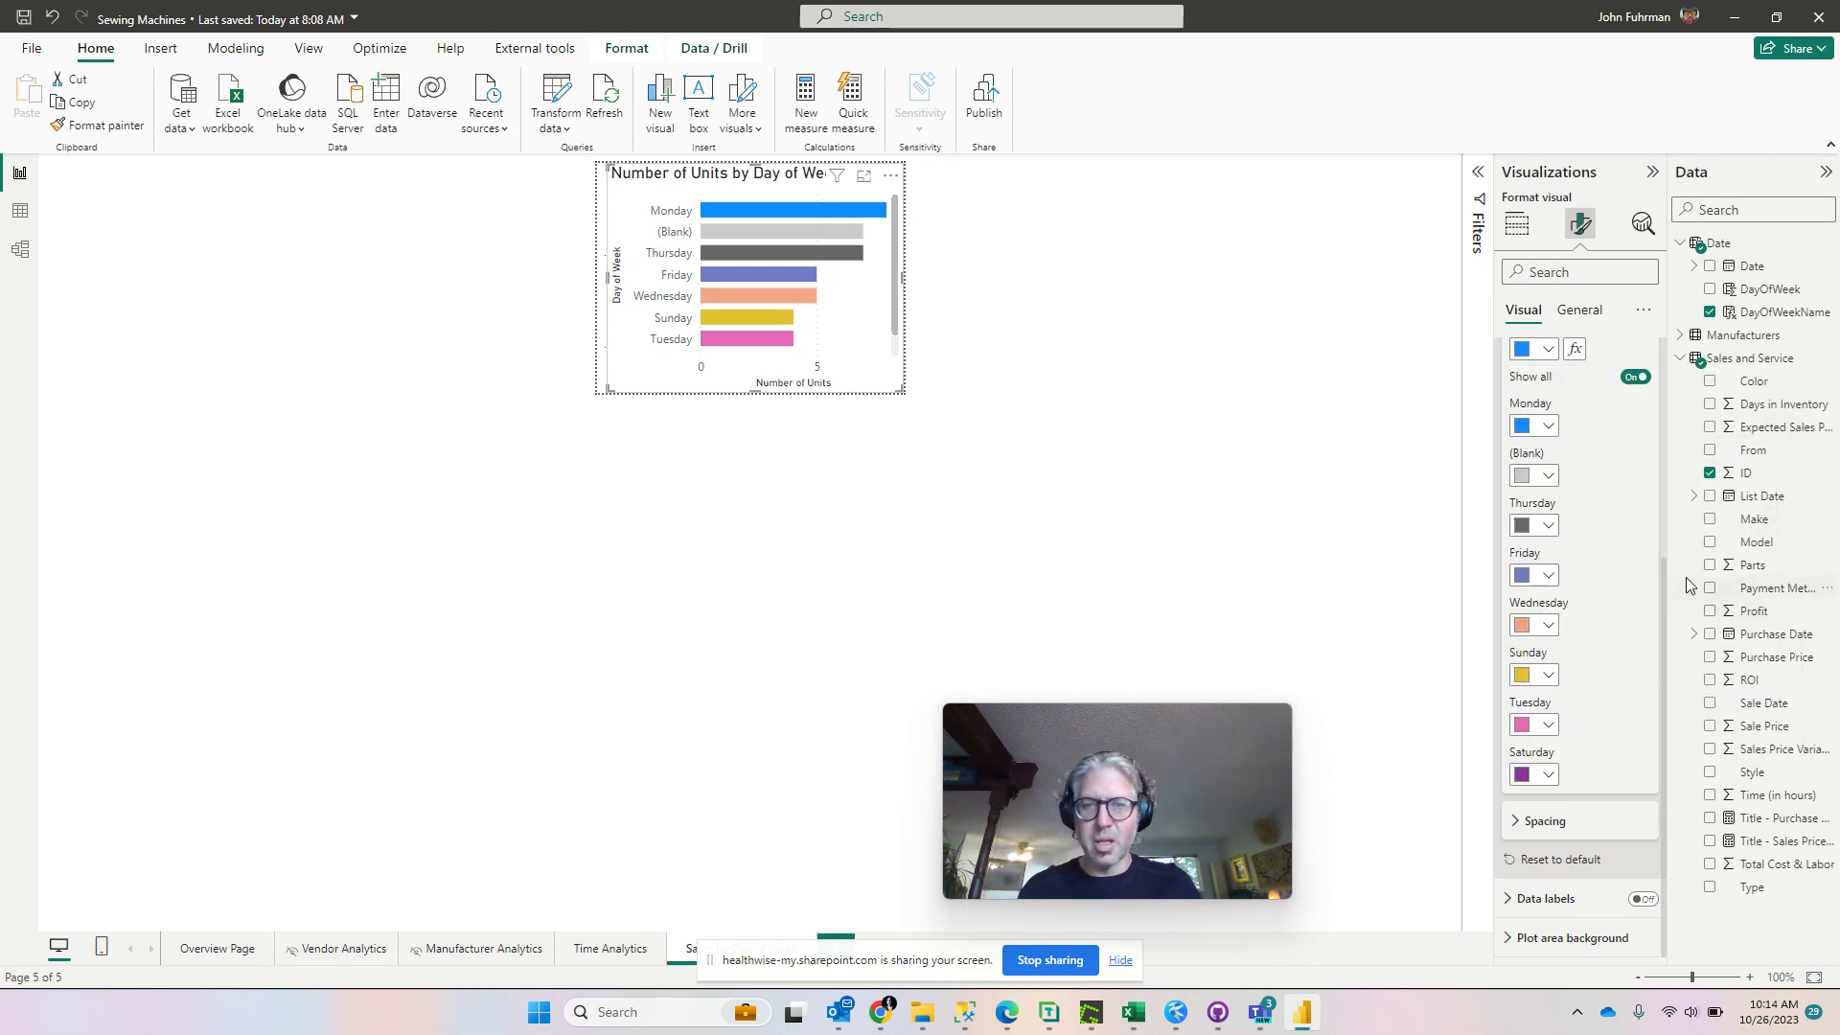
{"action": "left_click", "coordinate": [1240, 472]}
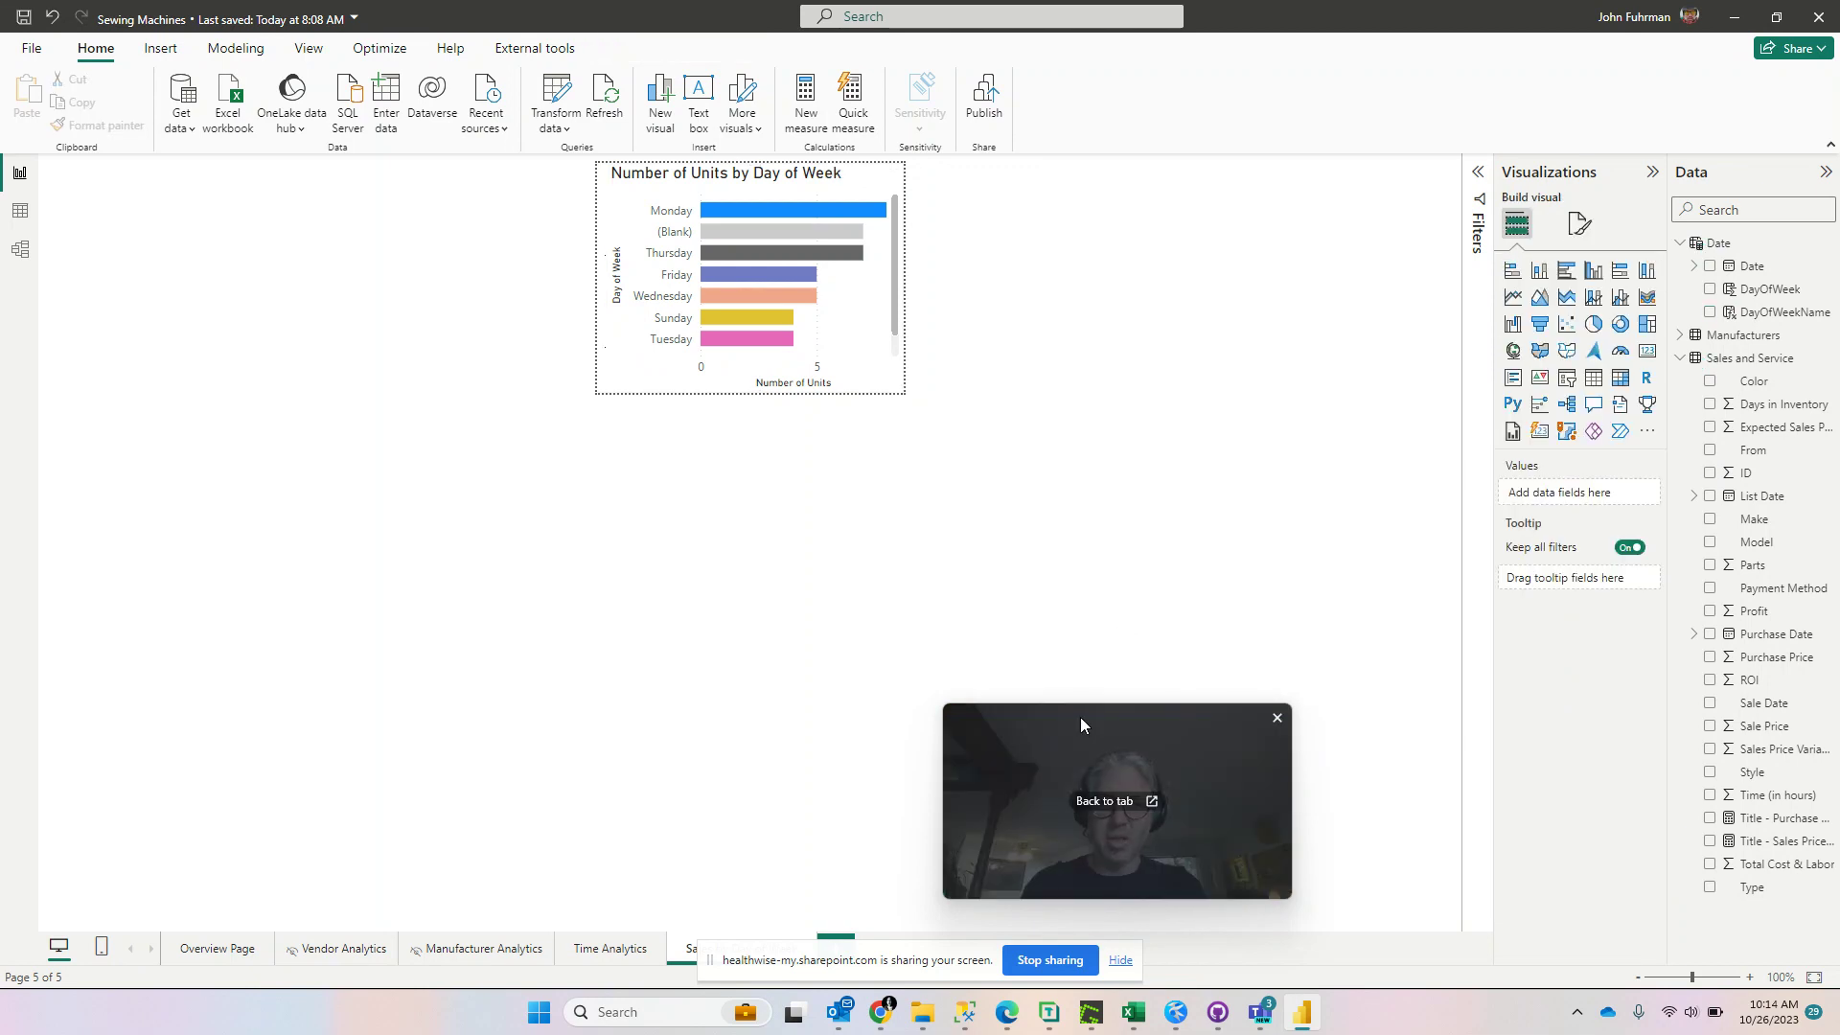
{"action": "left_click_drag", "start_coordinate": [1079, 717], "coordinate": [1338, 798]}
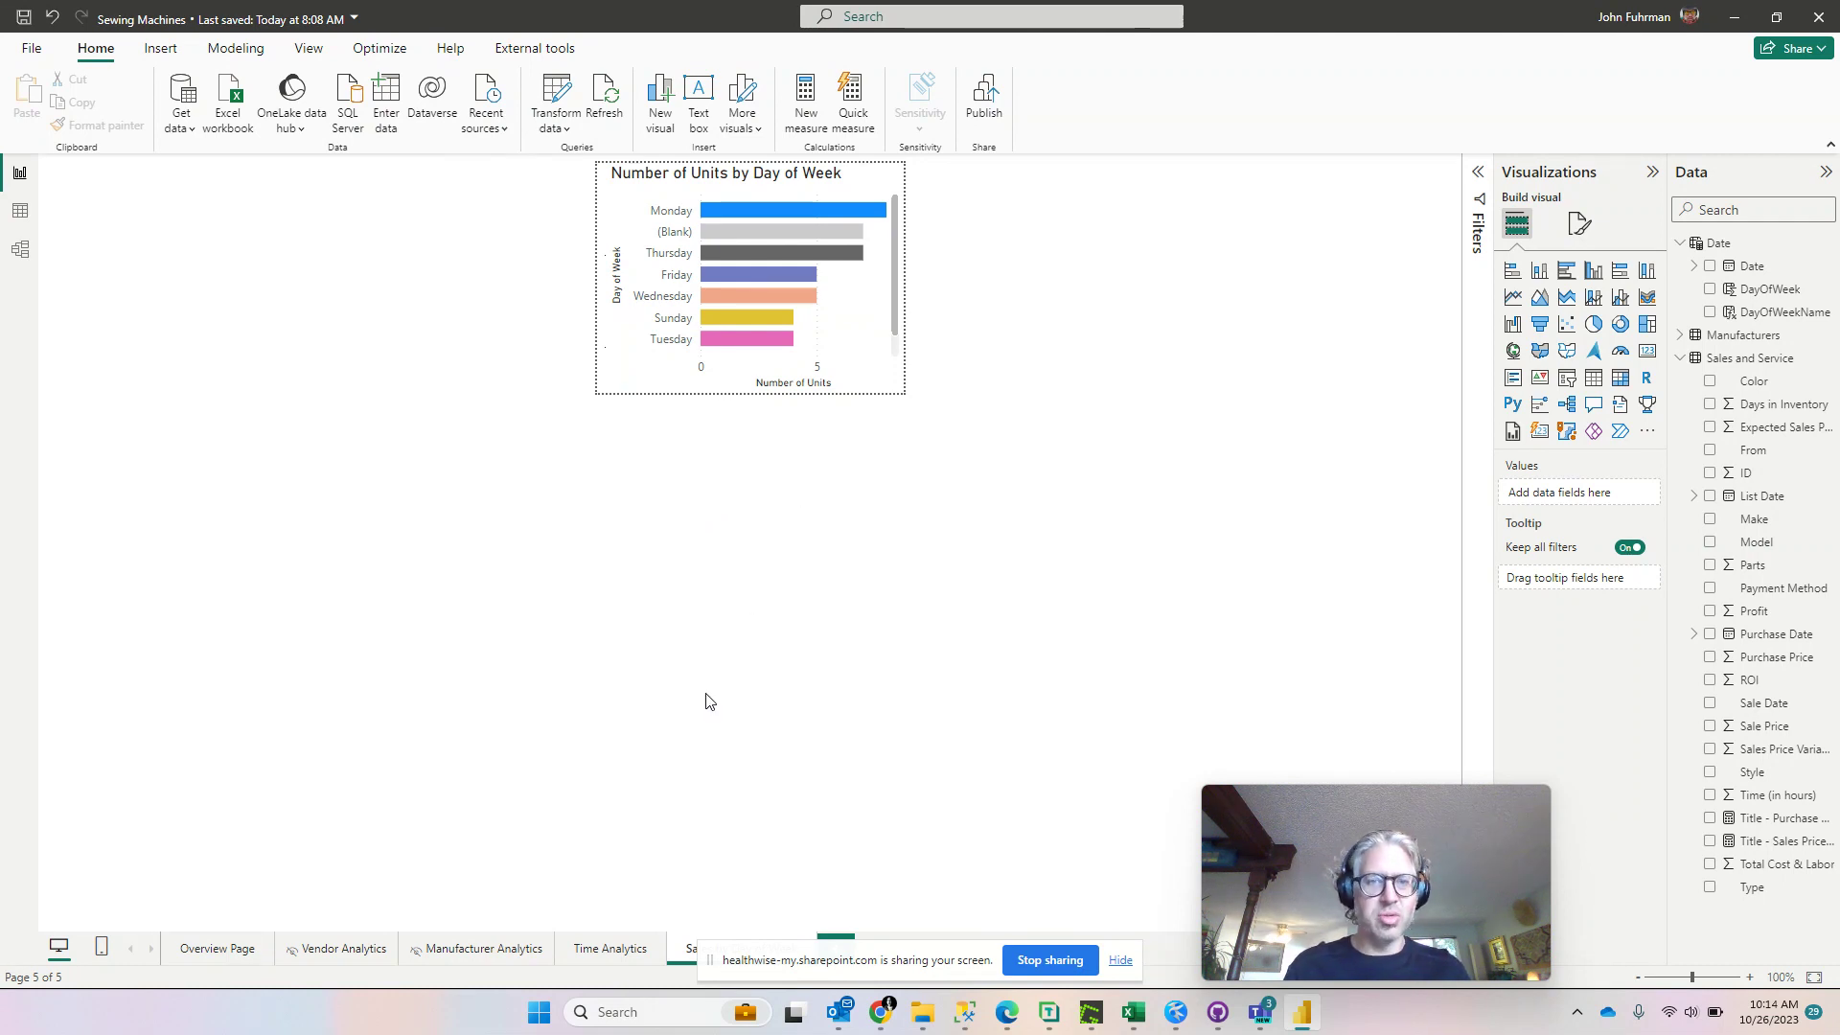
- Select the Sales Price Information chart on Manufacturer Analytics and show its General format settings
{"action": "left_click", "coordinate": [472, 948]}
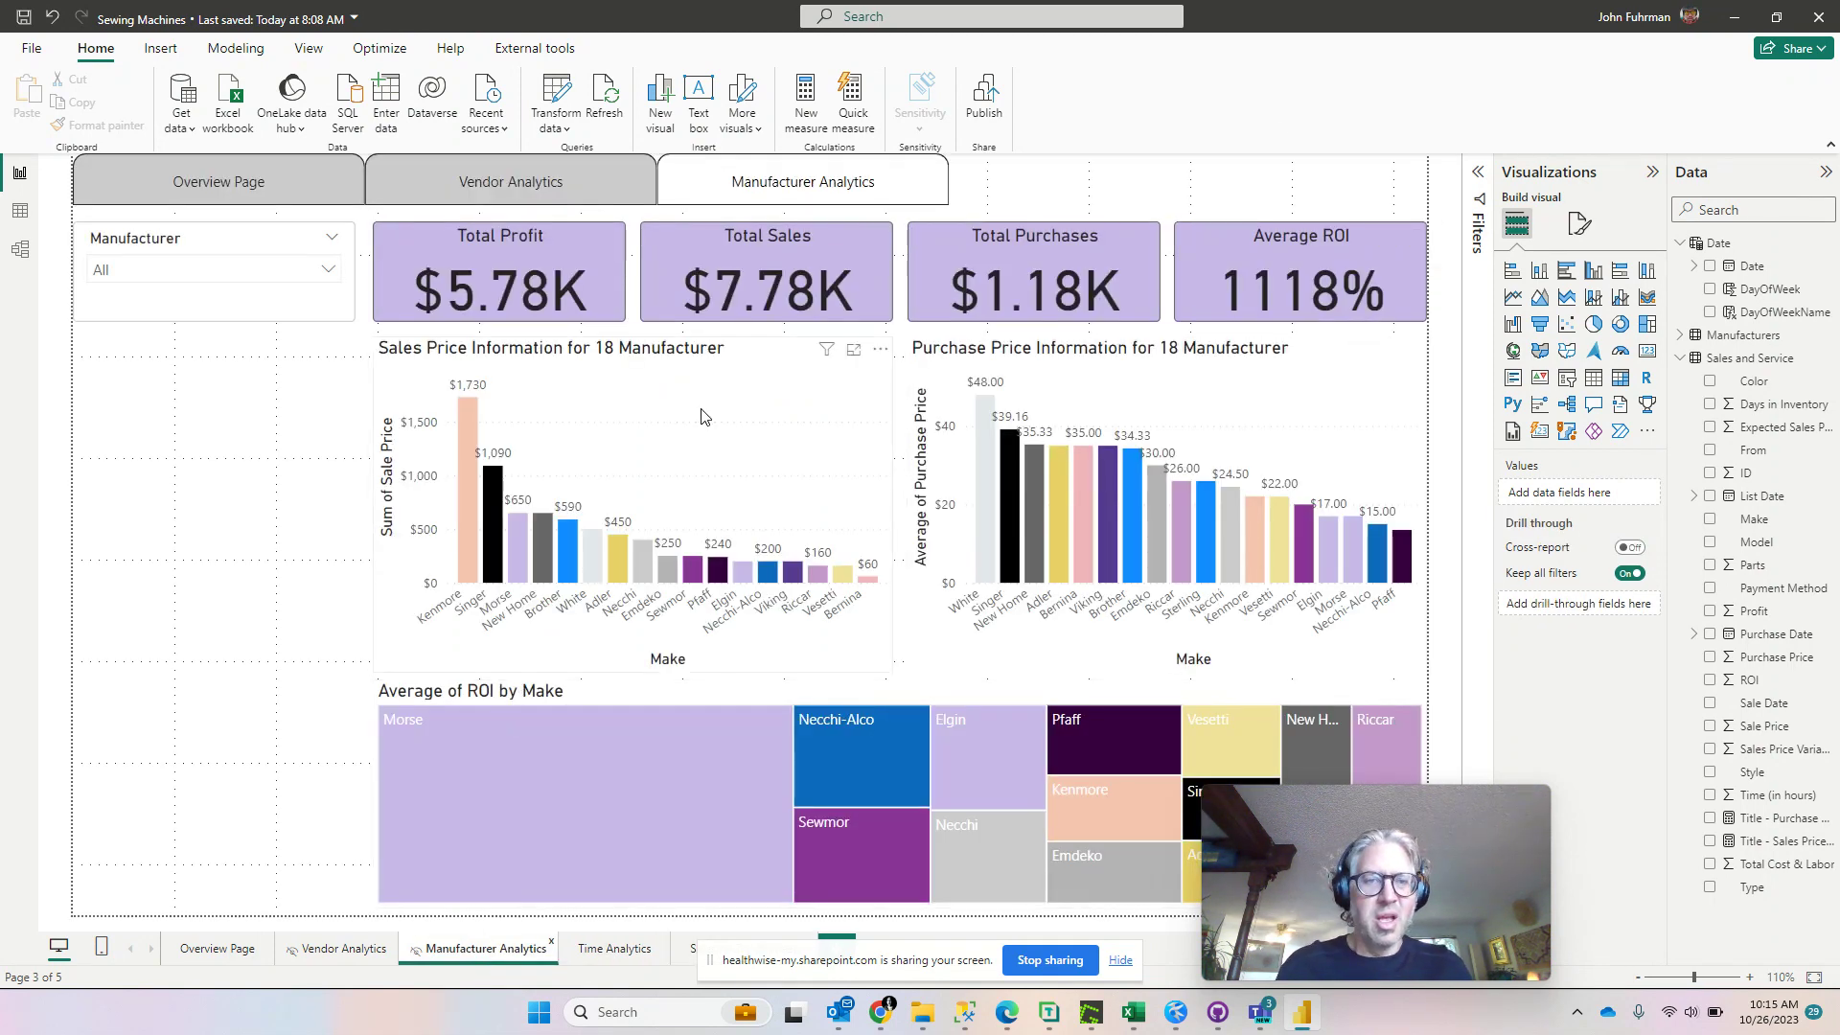
{"action": "left_click", "coordinate": [545, 396]}
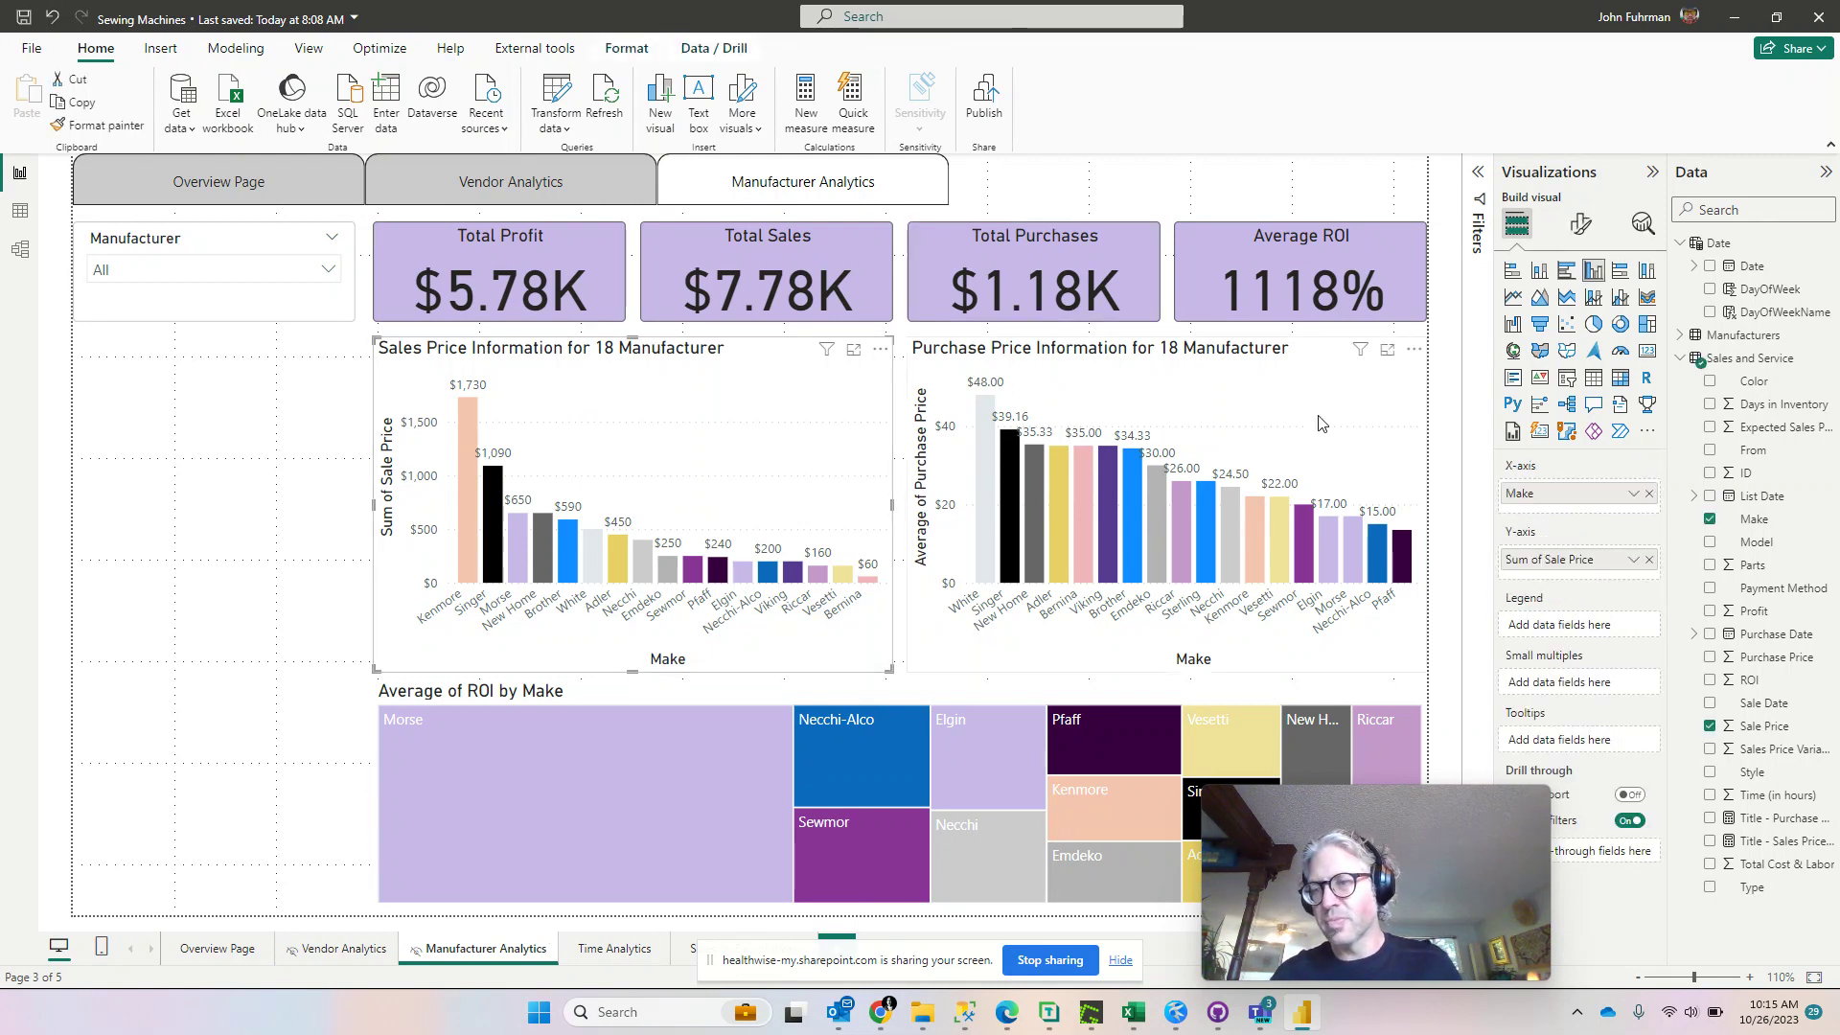
{"action": "left_click", "coordinate": [1580, 230]}
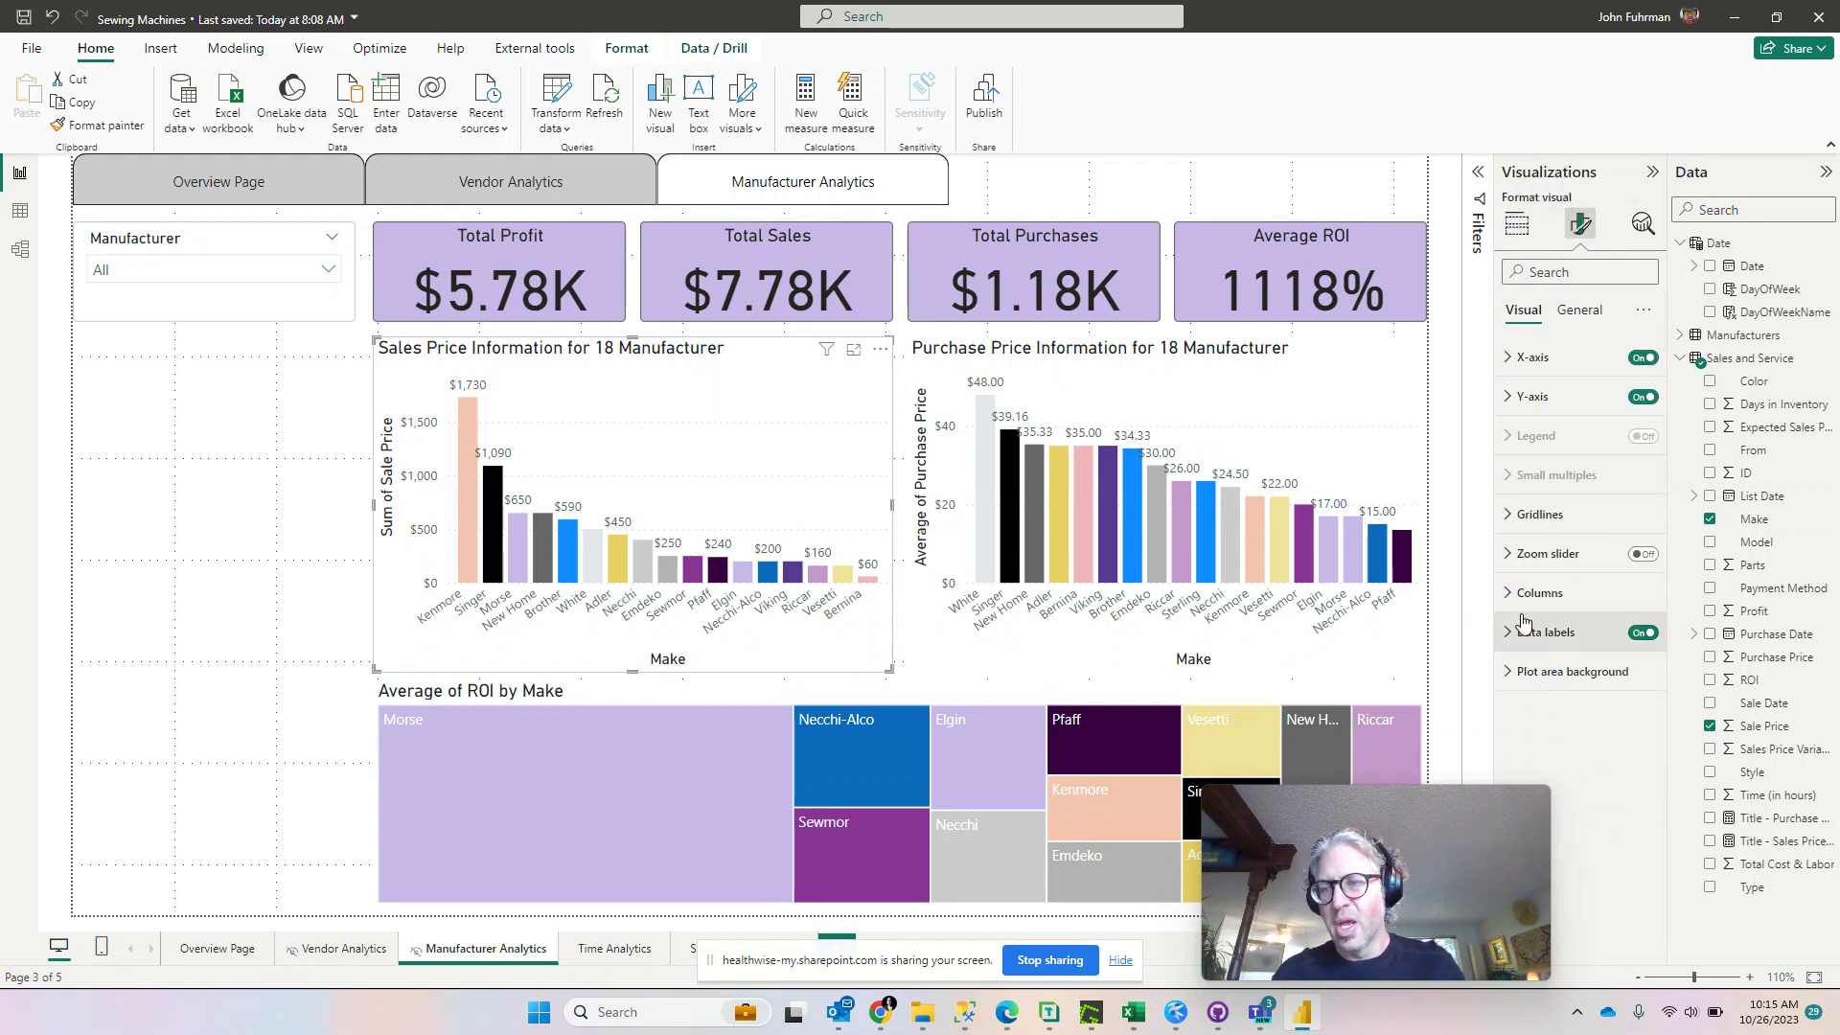
{"action": "left_click", "coordinate": [1579, 308]}
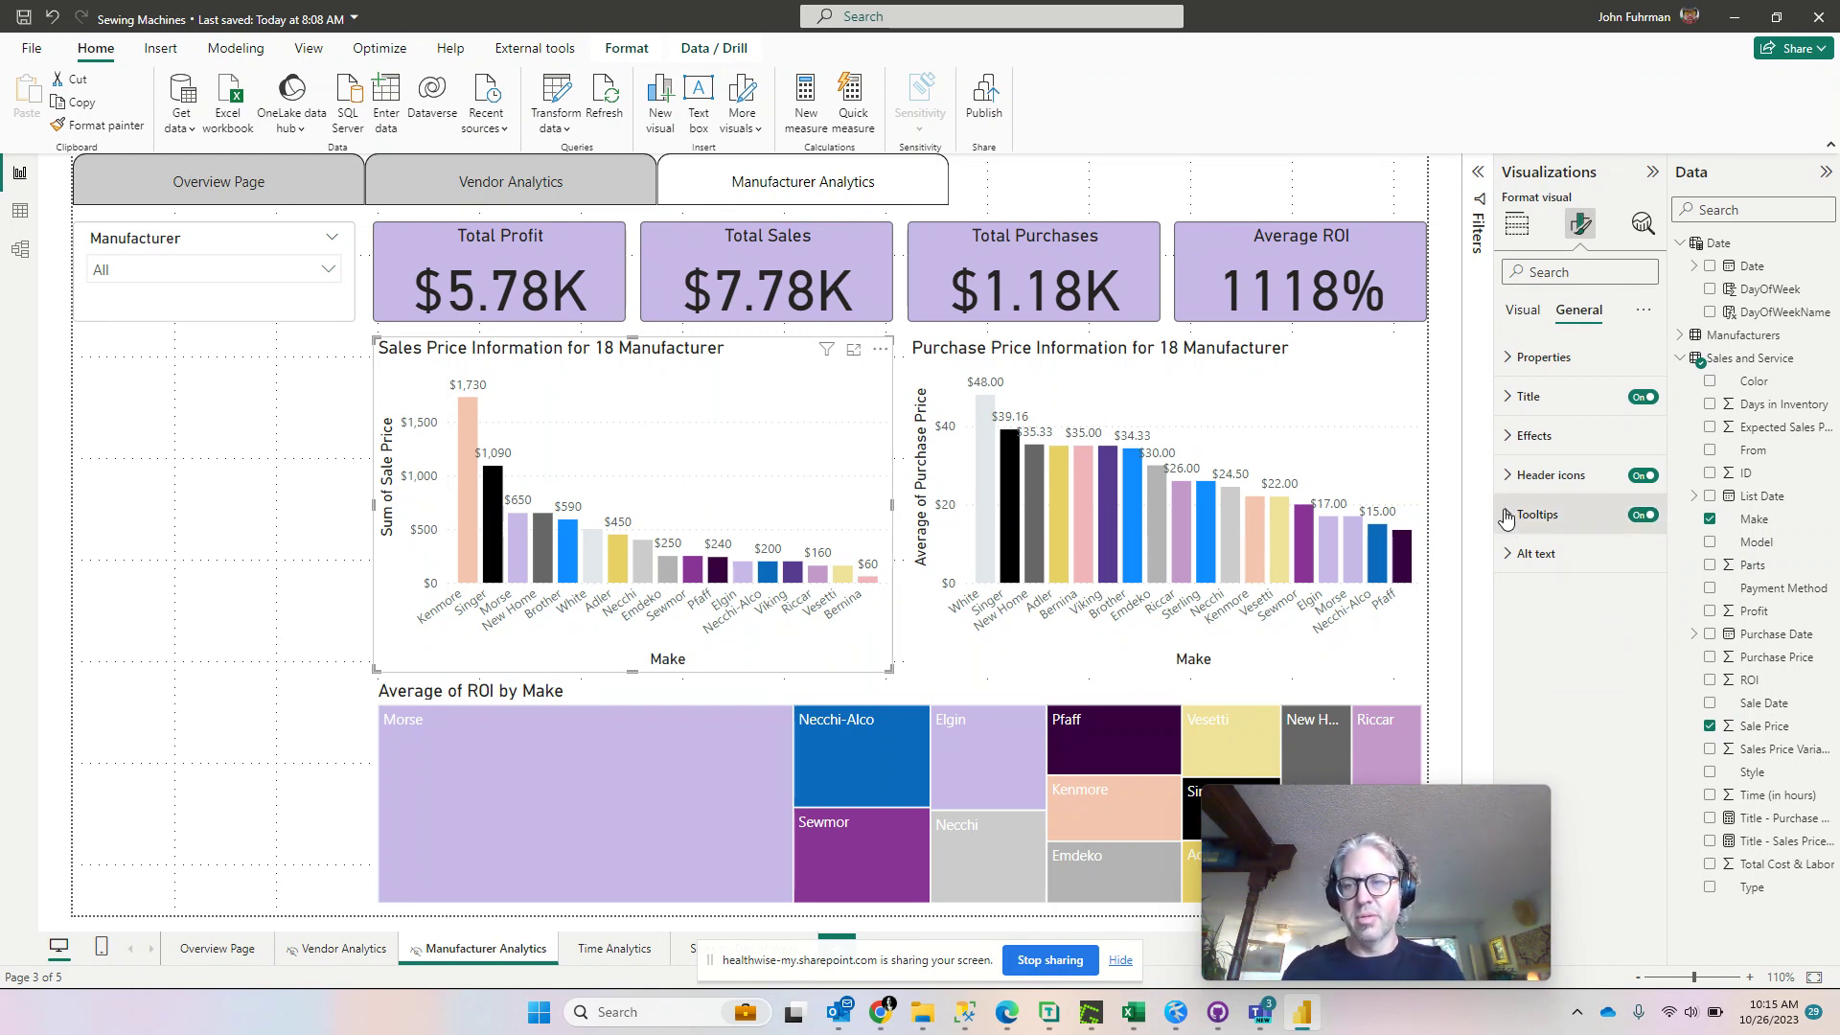
- Set the chart's tooltip type to Report page with the Sales by Day of Week page
{"action": "left_click", "coordinate": [1581, 515]}
{"action": "left_click", "coordinate": [1566, 611]}
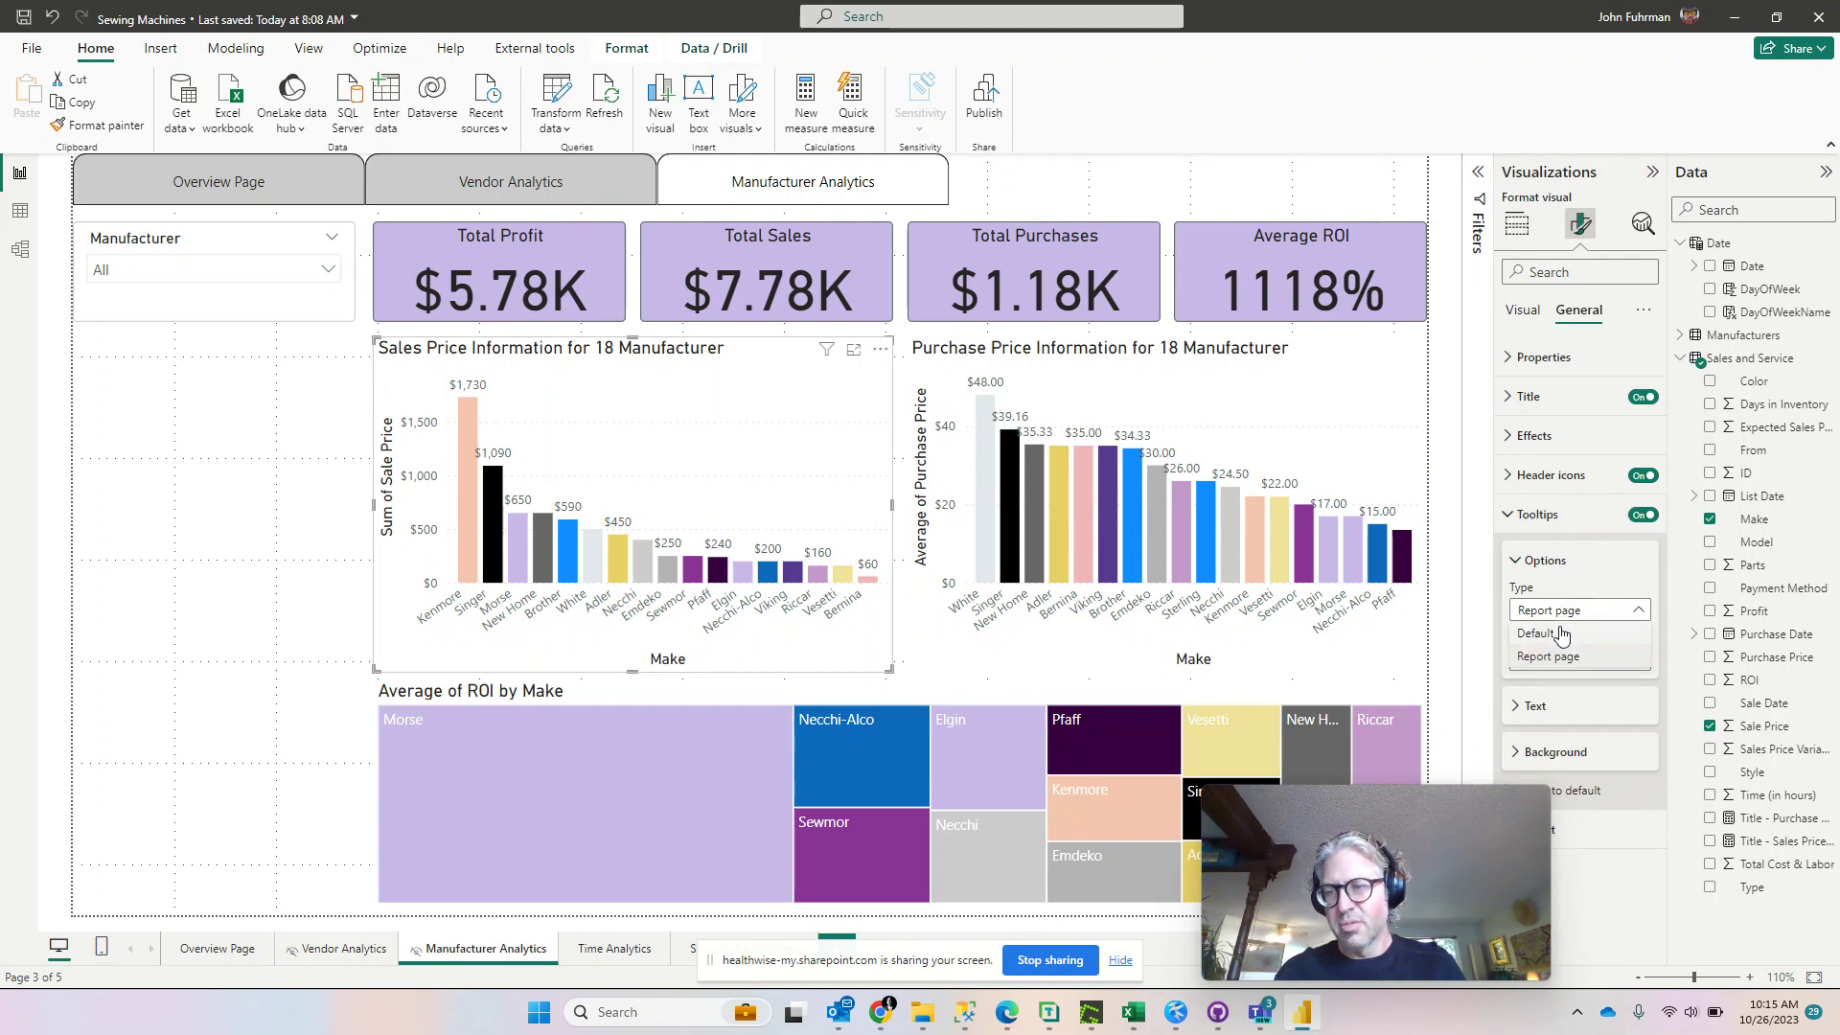
{"action": "left_click", "coordinate": [1562, 634]}
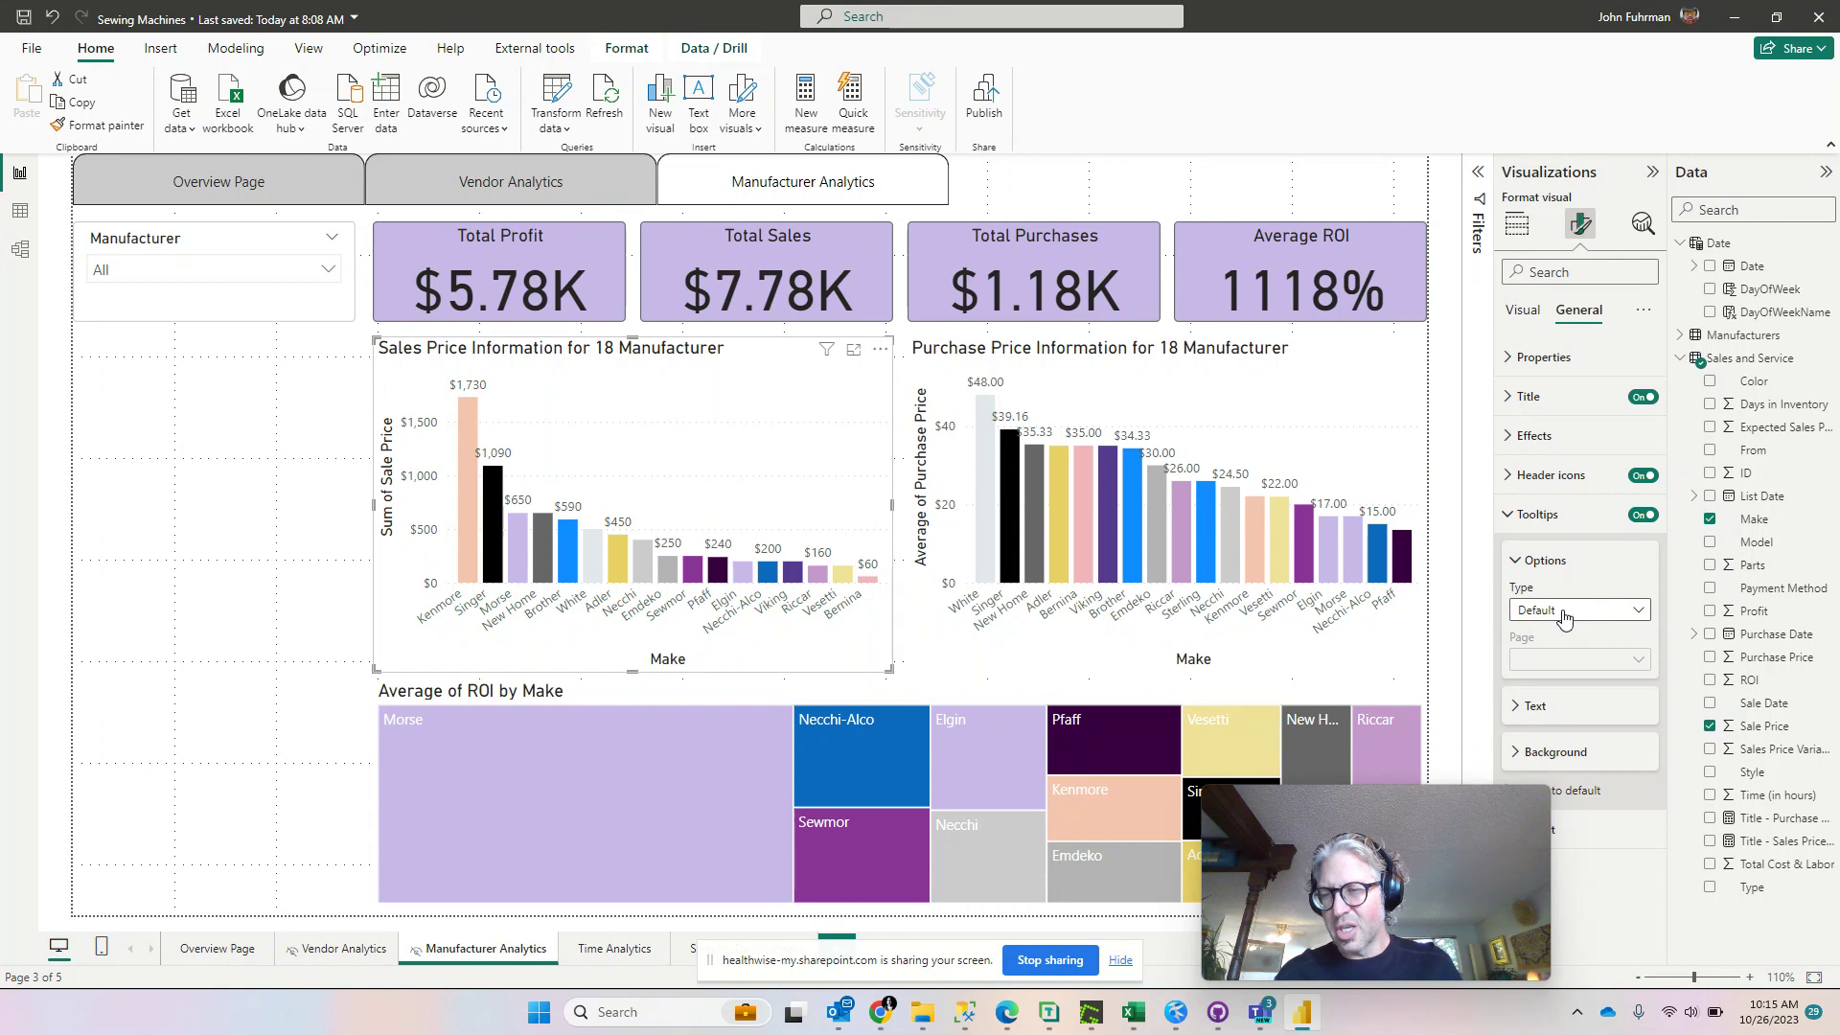
{"action": "left_click", "coordinate": [1564, 614]}
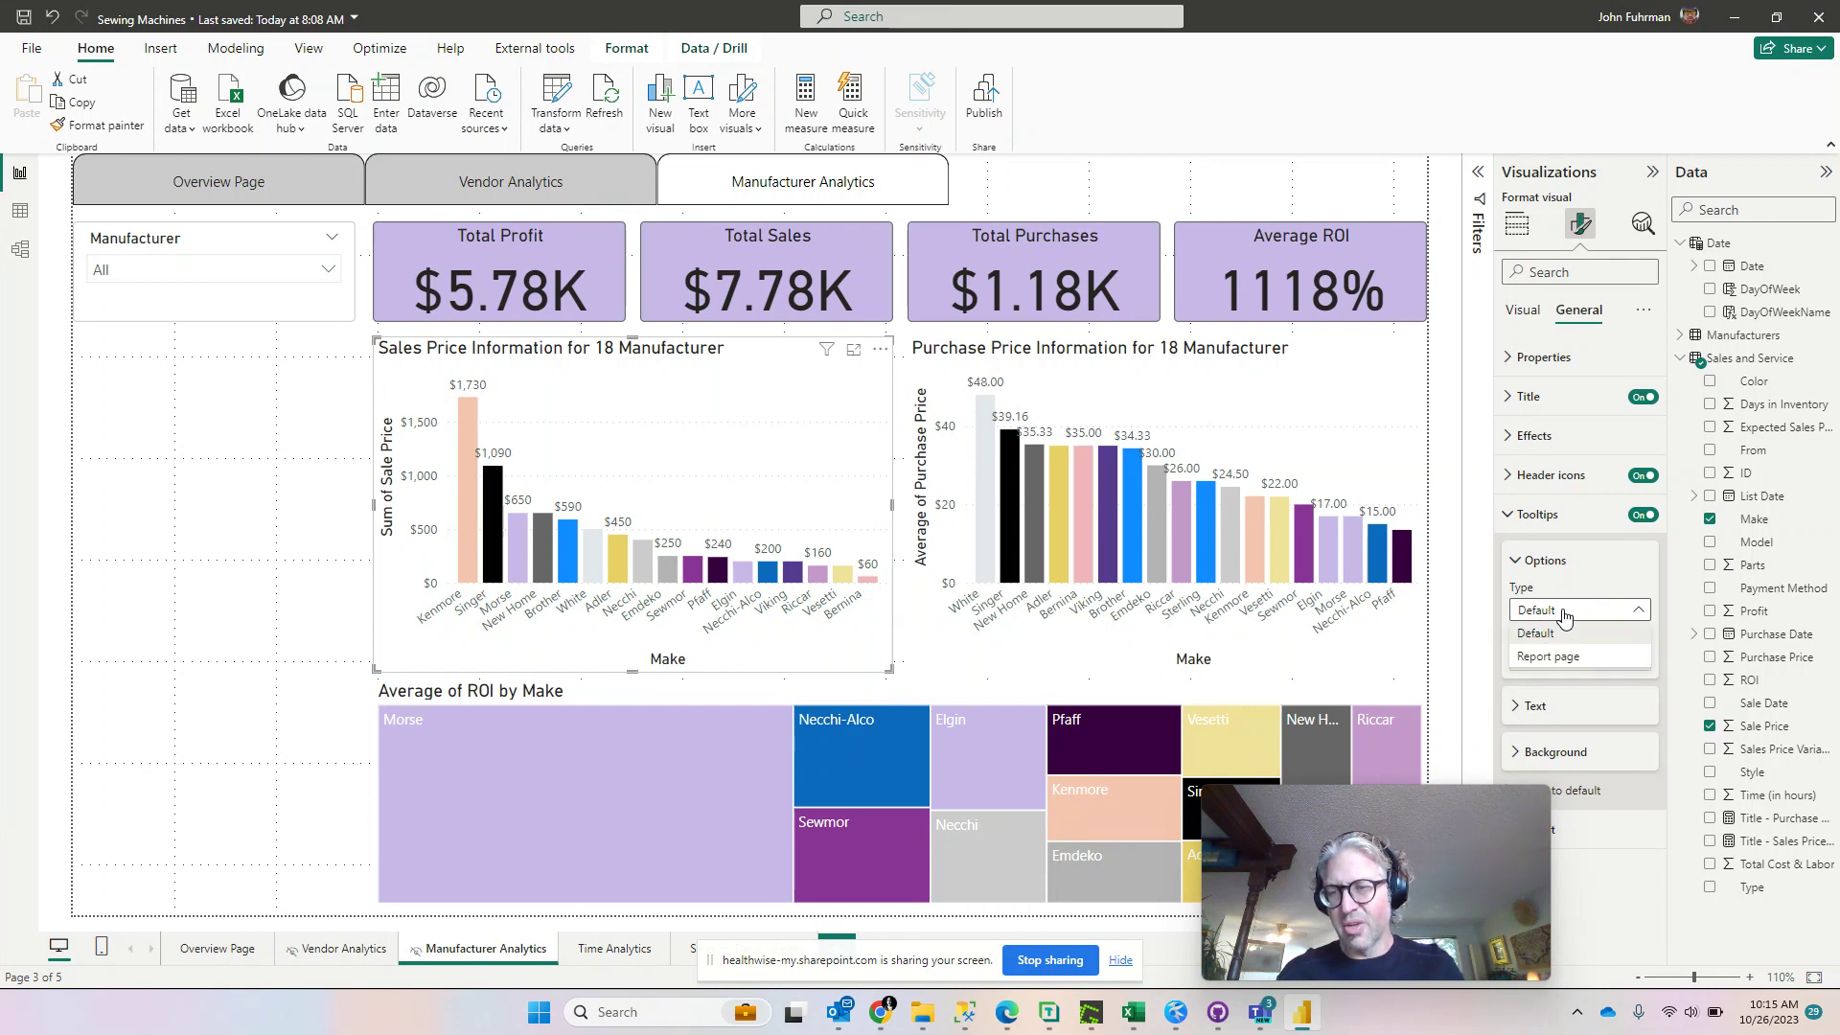
{"action": "left_click", "coordinate": [1553, 660]}
{"action": "left_click", "coordinate": [1557, 661]}
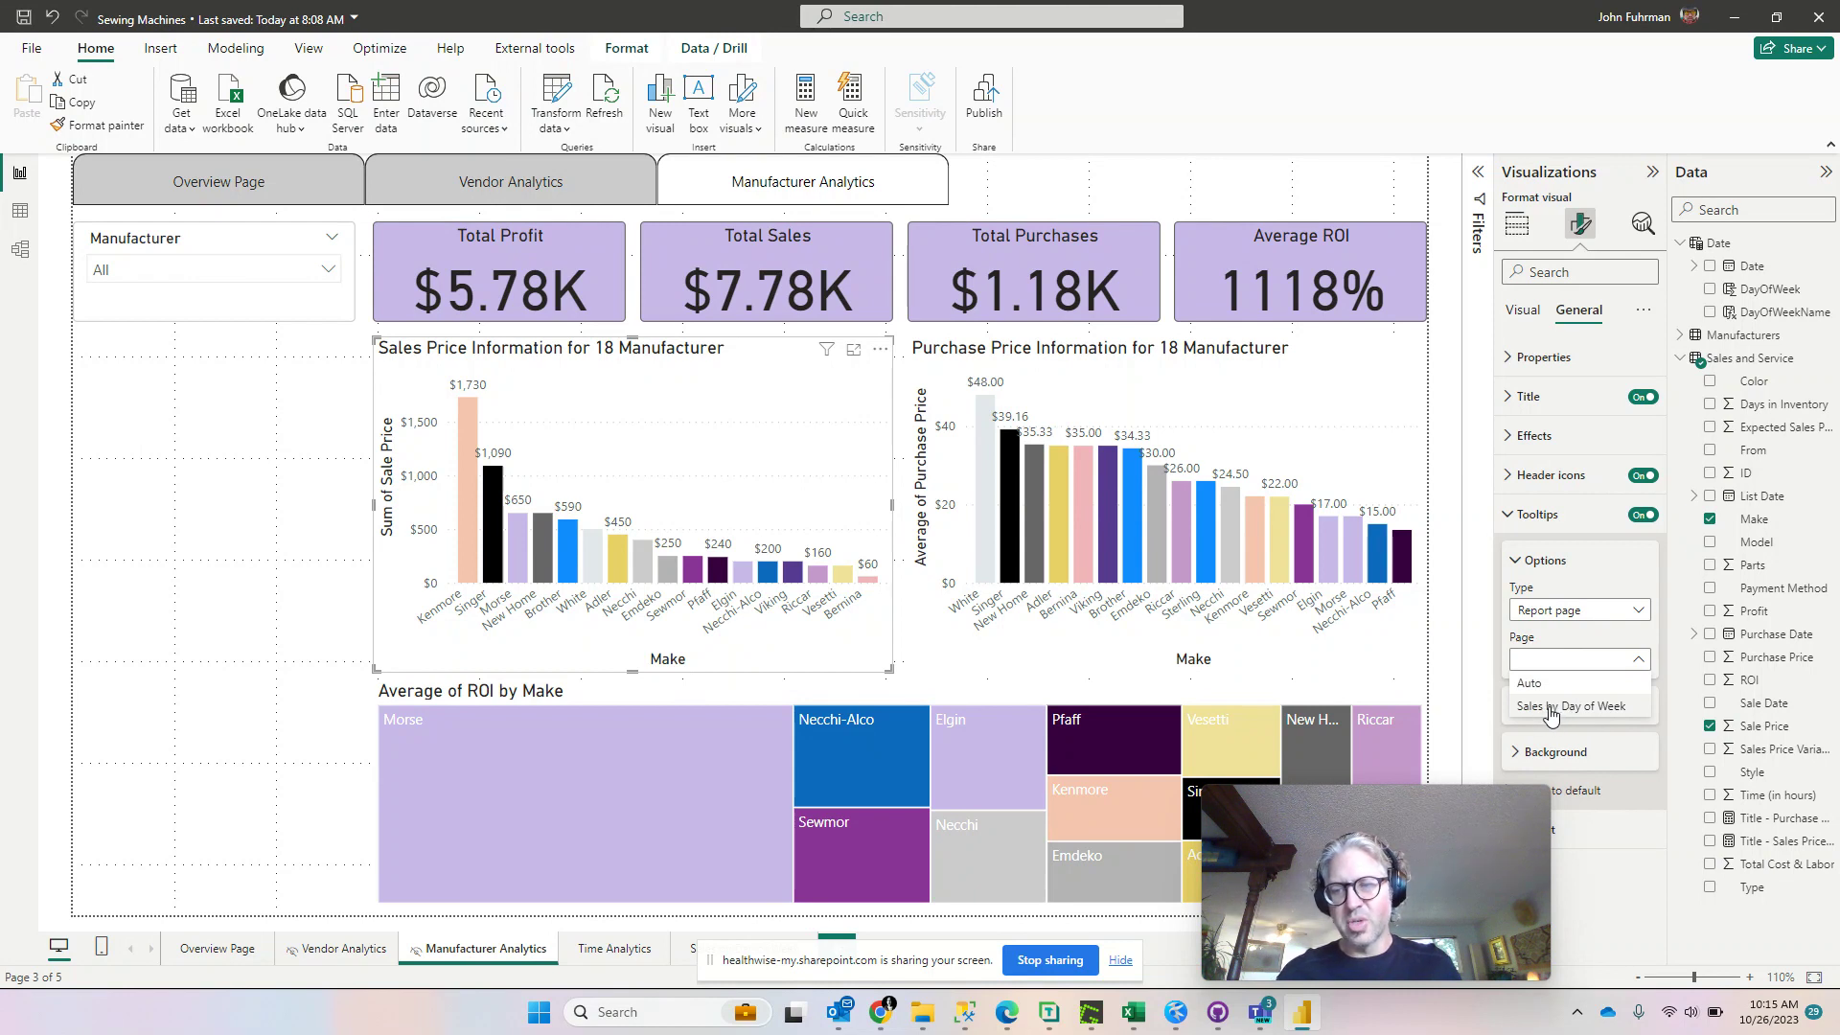
{"action": "left_click", "coordinate": [1552, 709]}
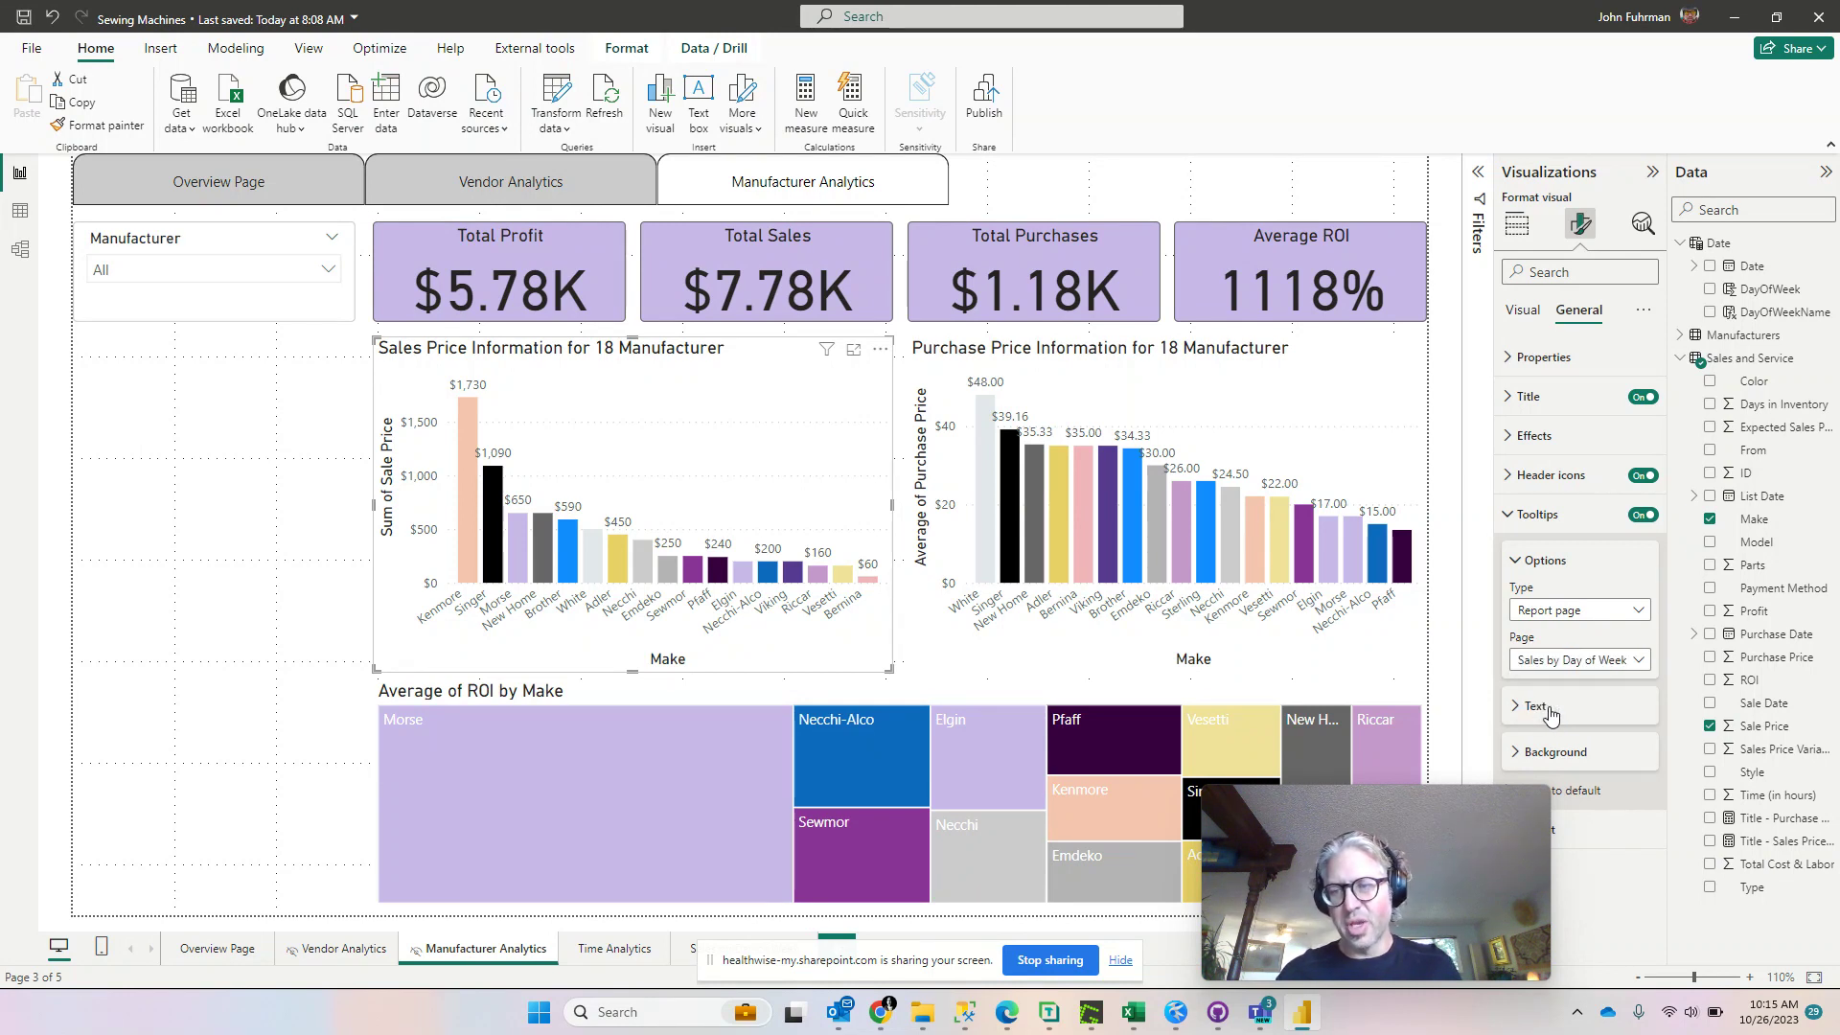
{"action": "left_click", "coordinate": [1455, 557]}
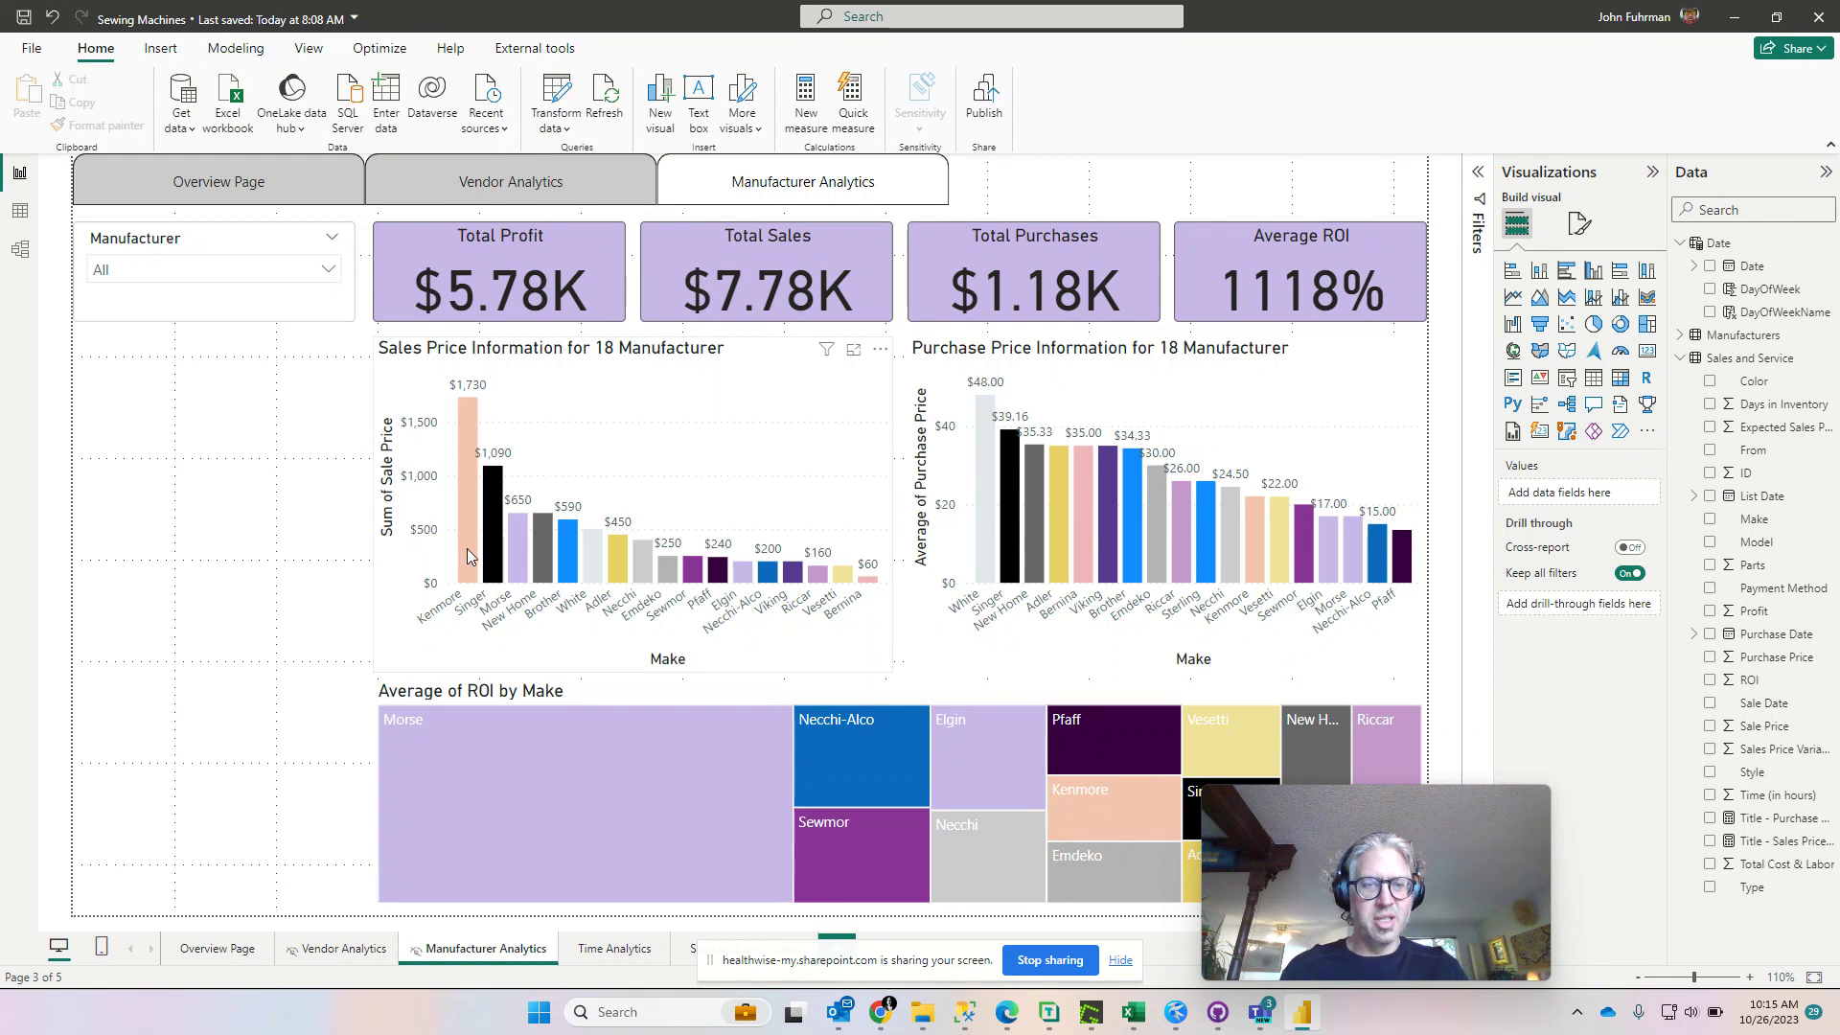
{"action": "mouse_move", "coordinate": [467, 548]}
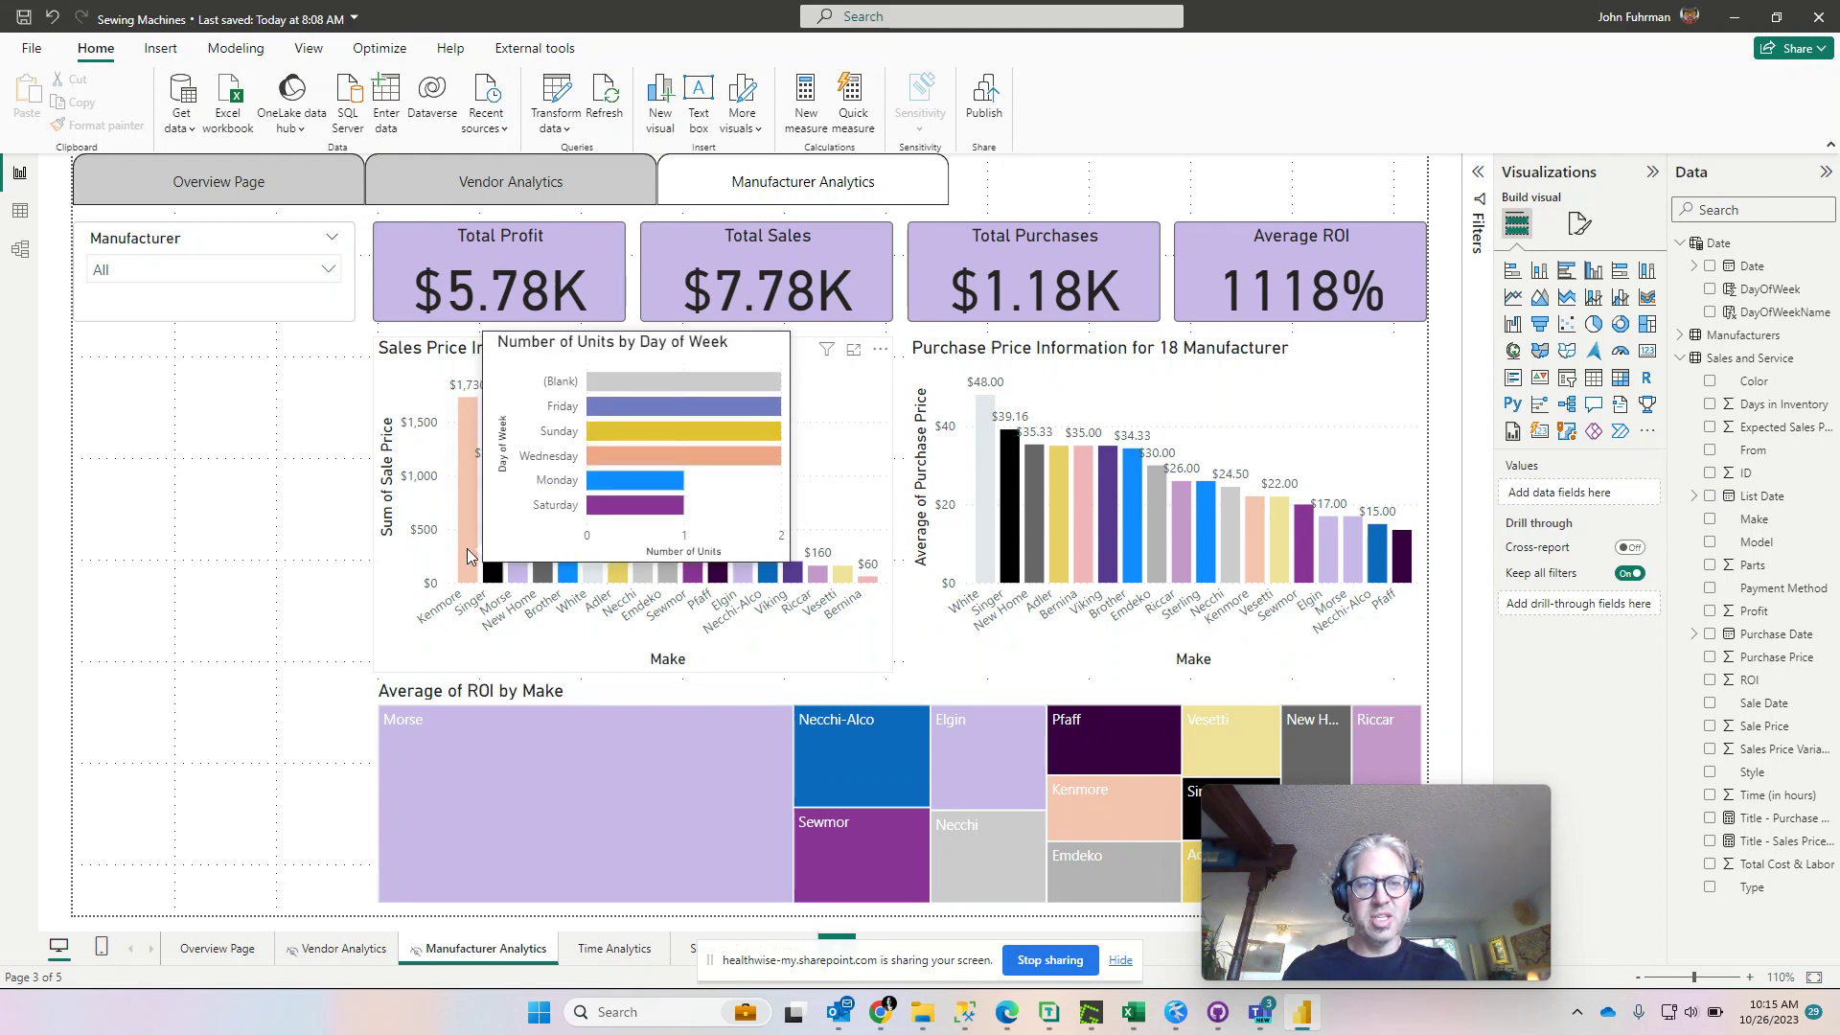